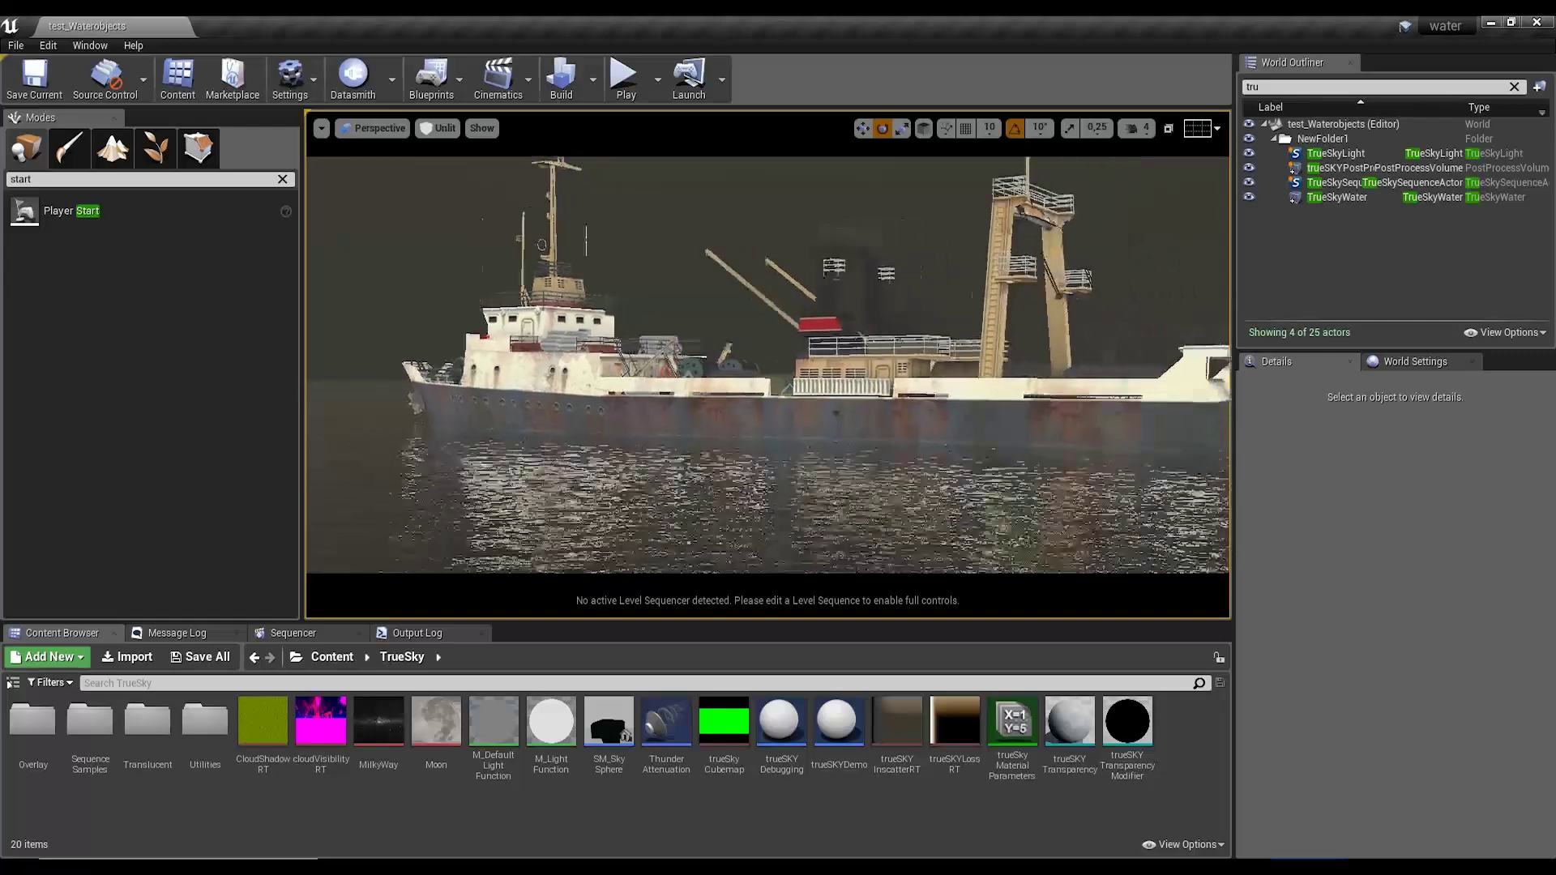
- Switch the viewport from Unlit to Lit and set its field of view to 90
left_click(438, 128)
left_click(441, 155)
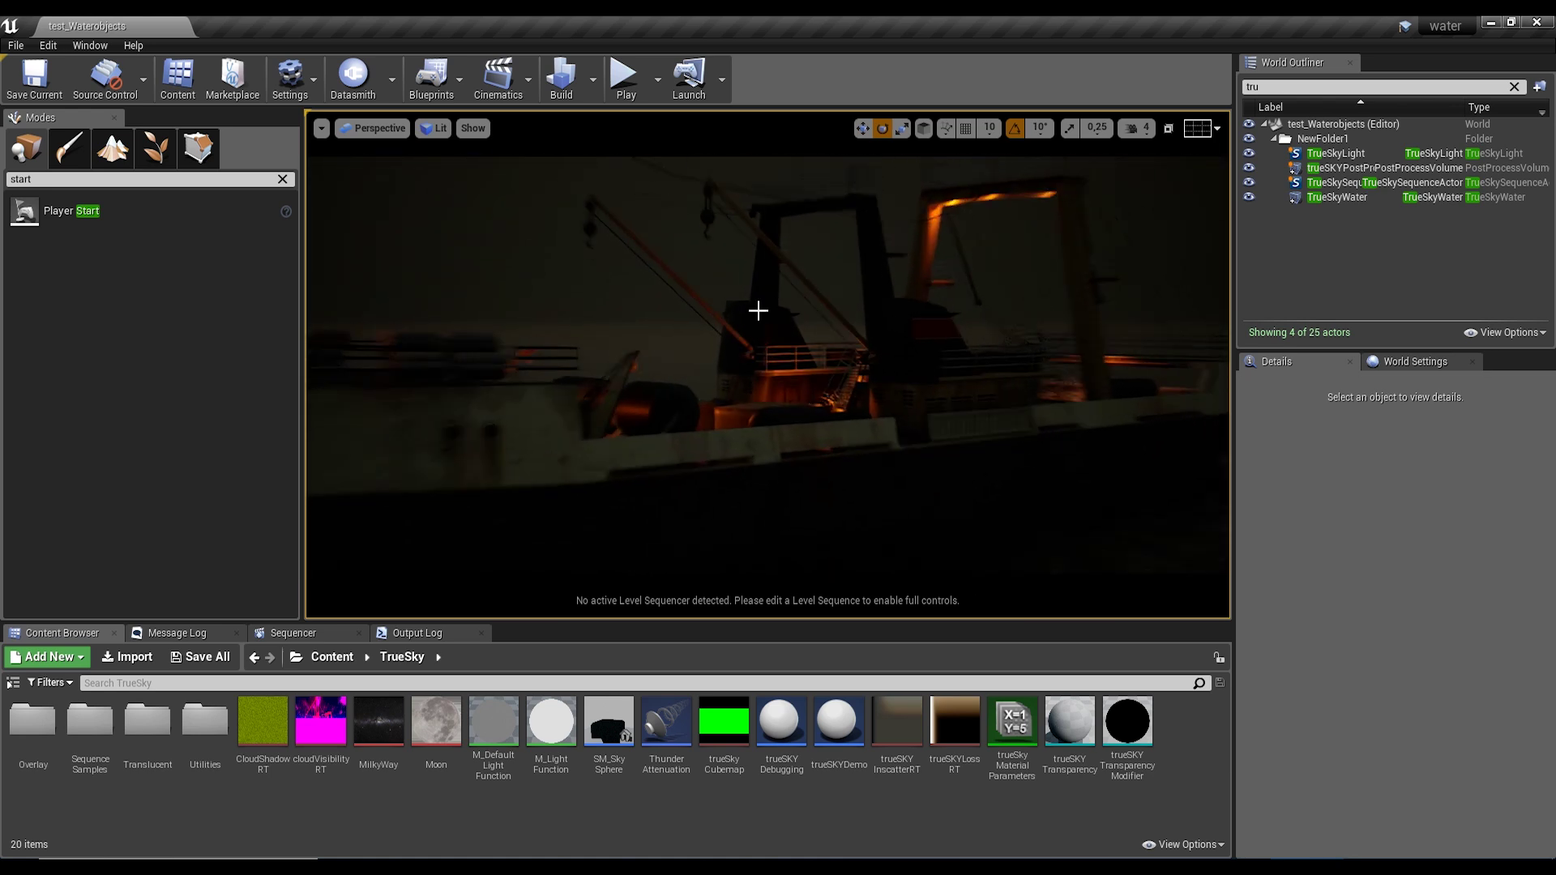
left_click(322, 128)
mouse_move(337, 232)
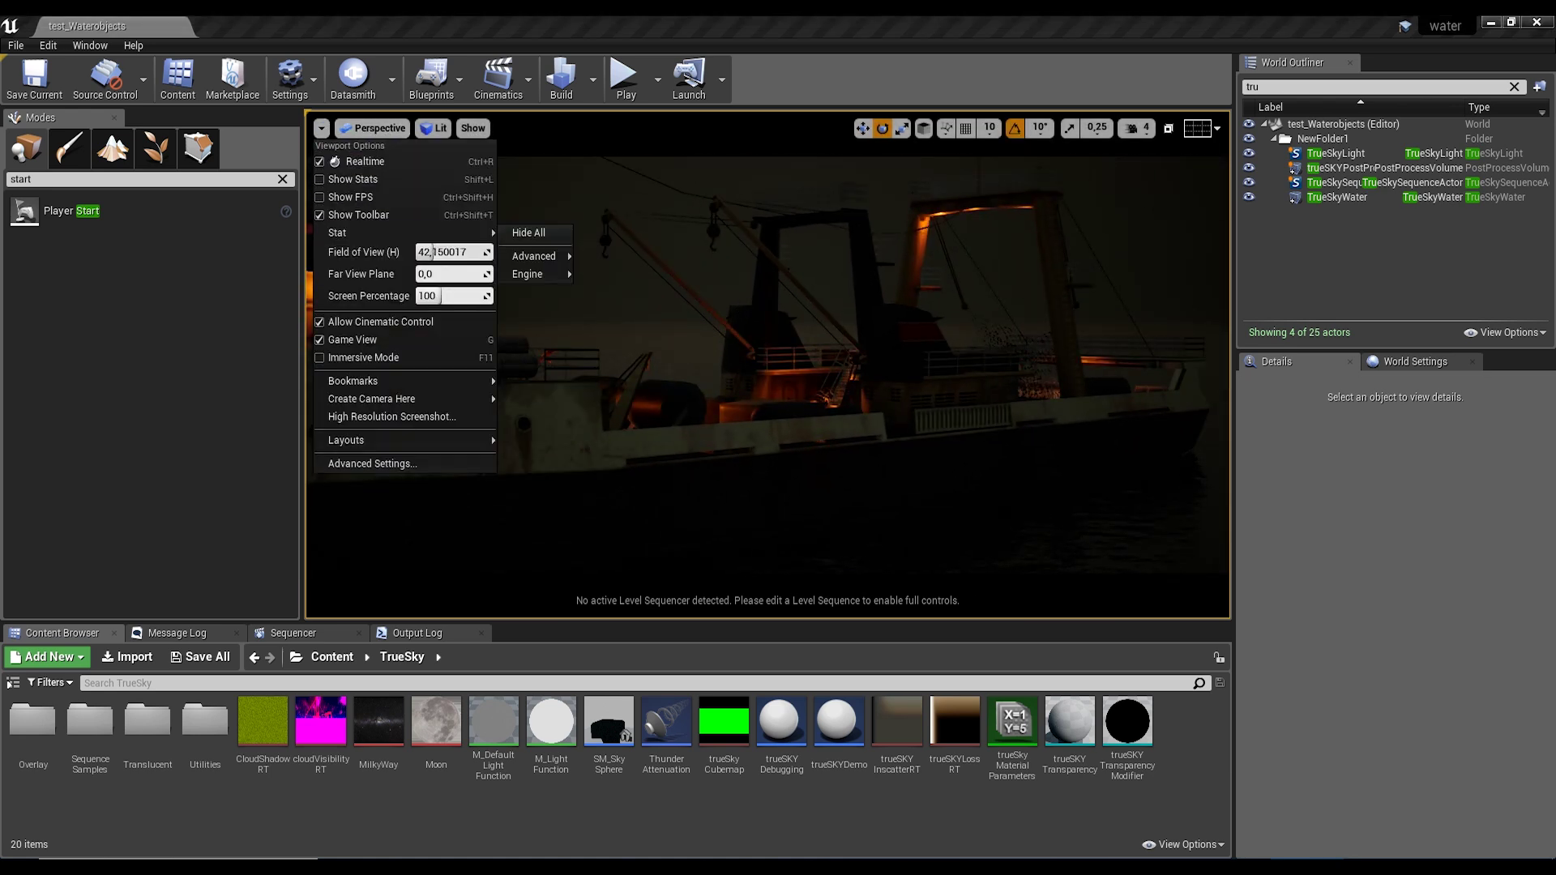
left_click(454, 252)
type("90")
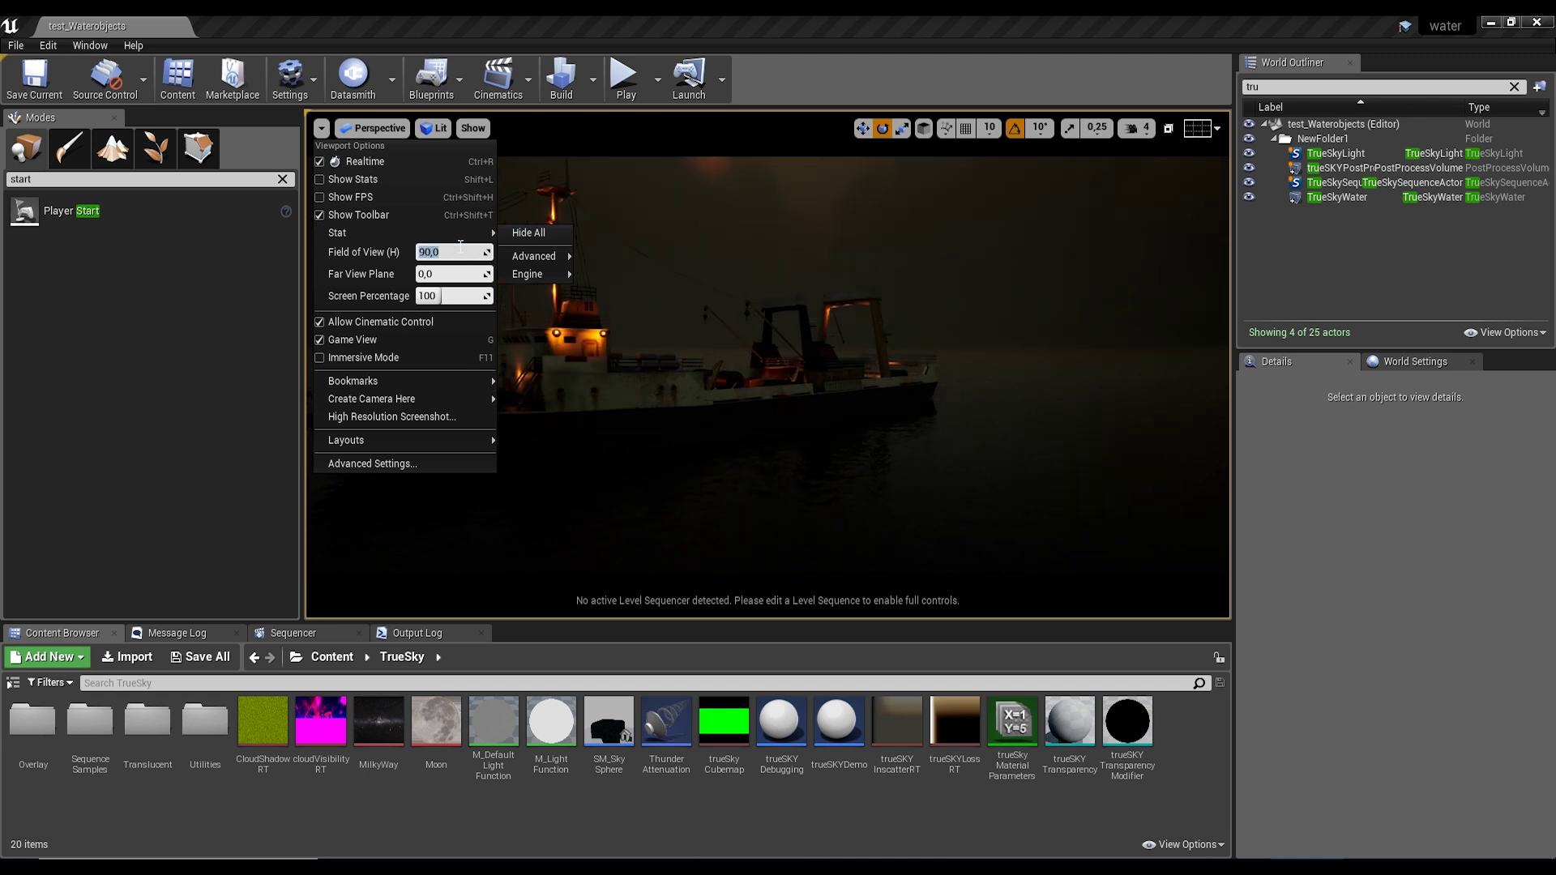
key("Return")
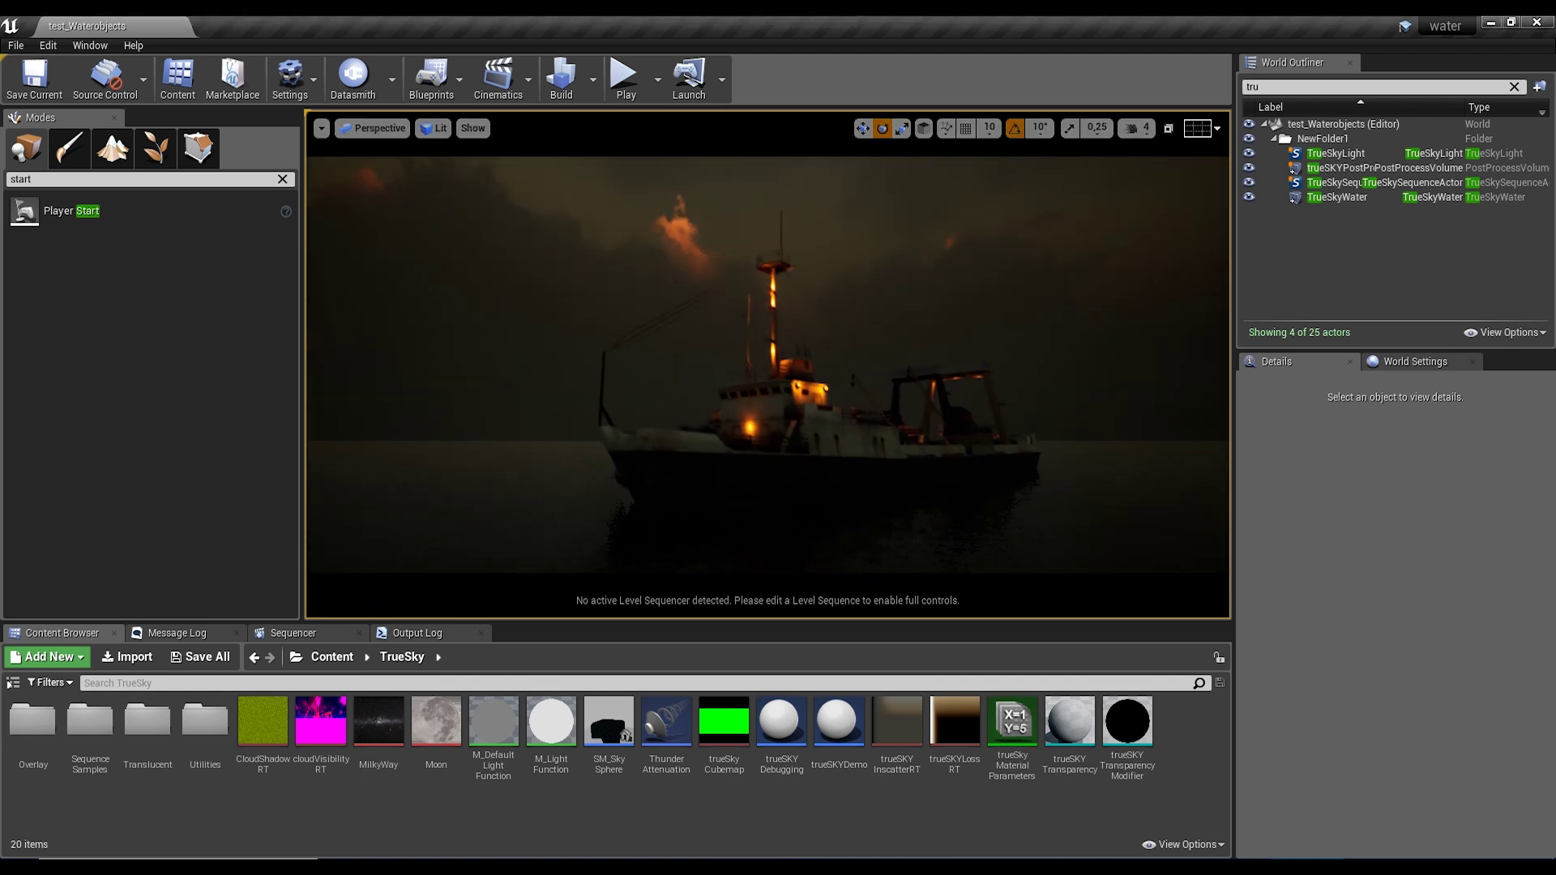
- Play the level fullscreen, push the time of day later, lower the sun and vary the cloud cover
left_click(625, 79)
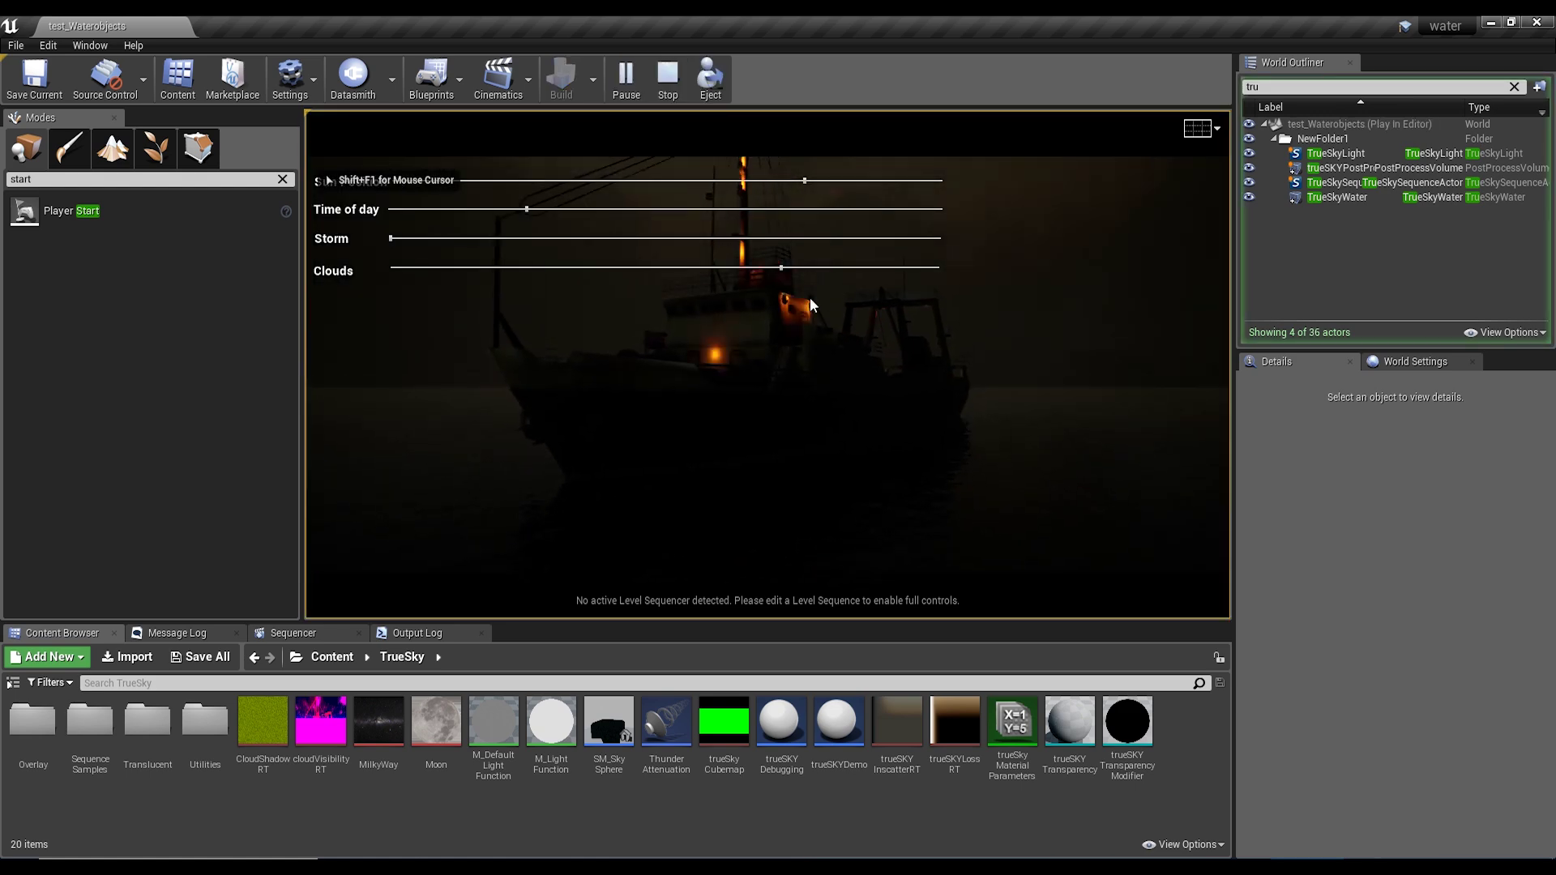
key("F11")
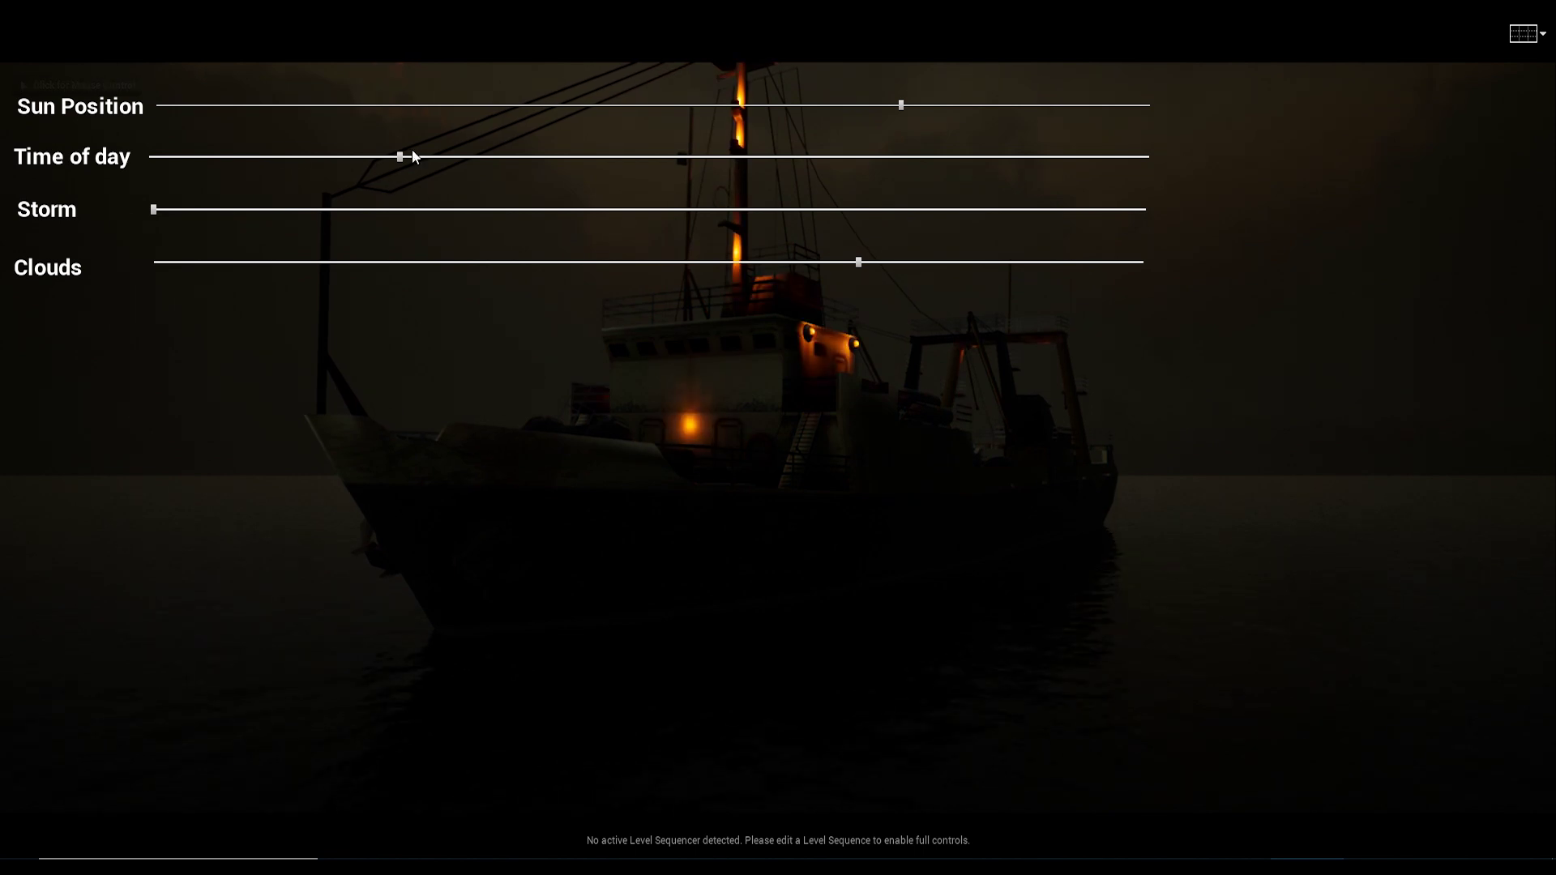
left_click_drag(402, 157, 426, 156)
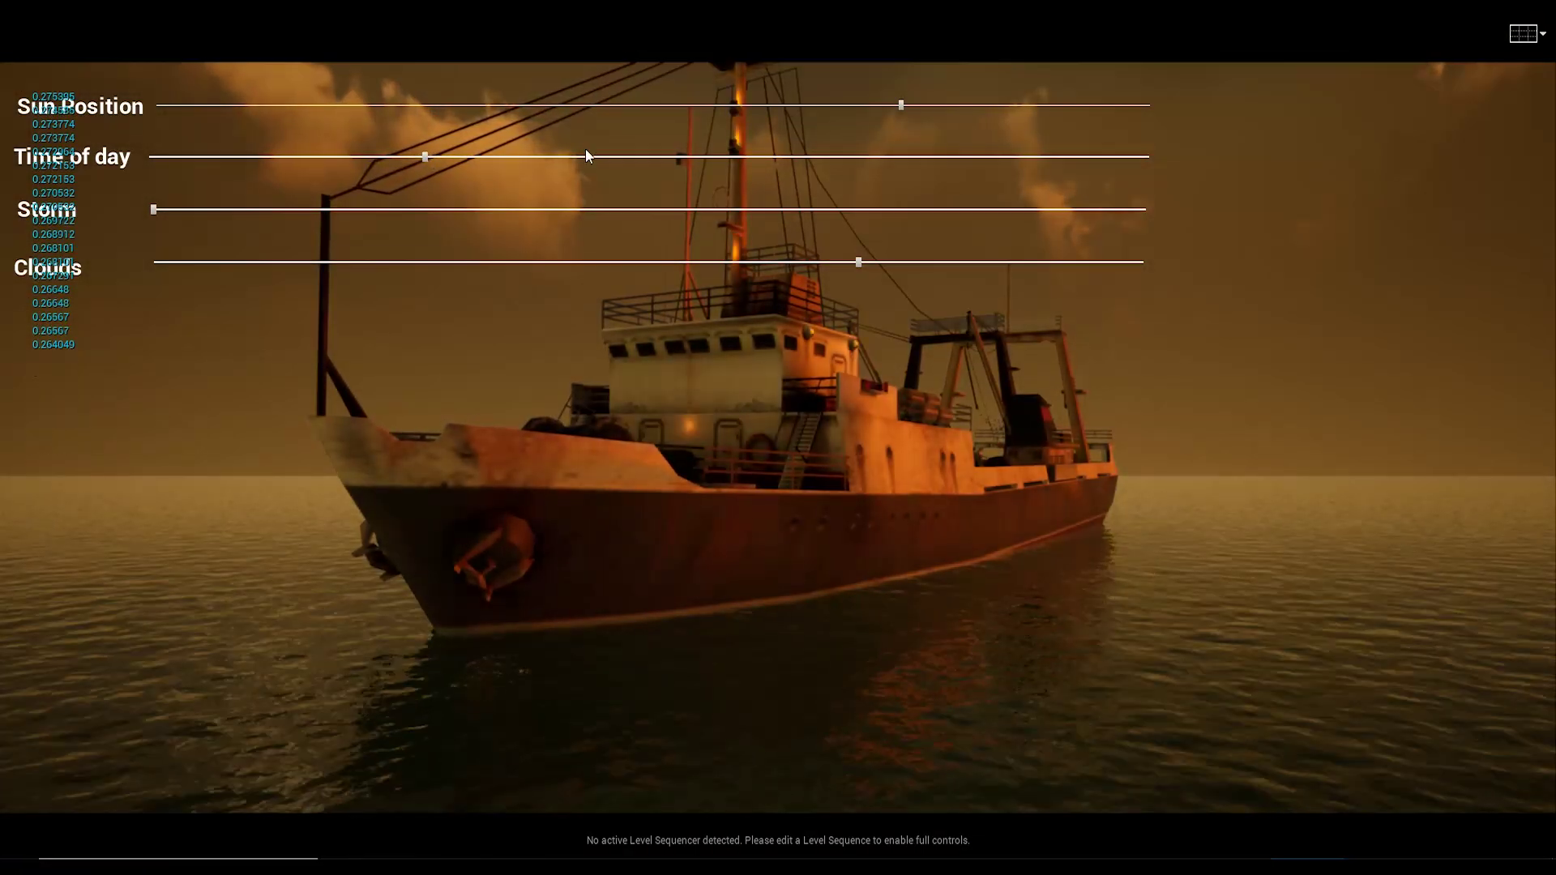
left_click_drag(900, 107, 440, 132)
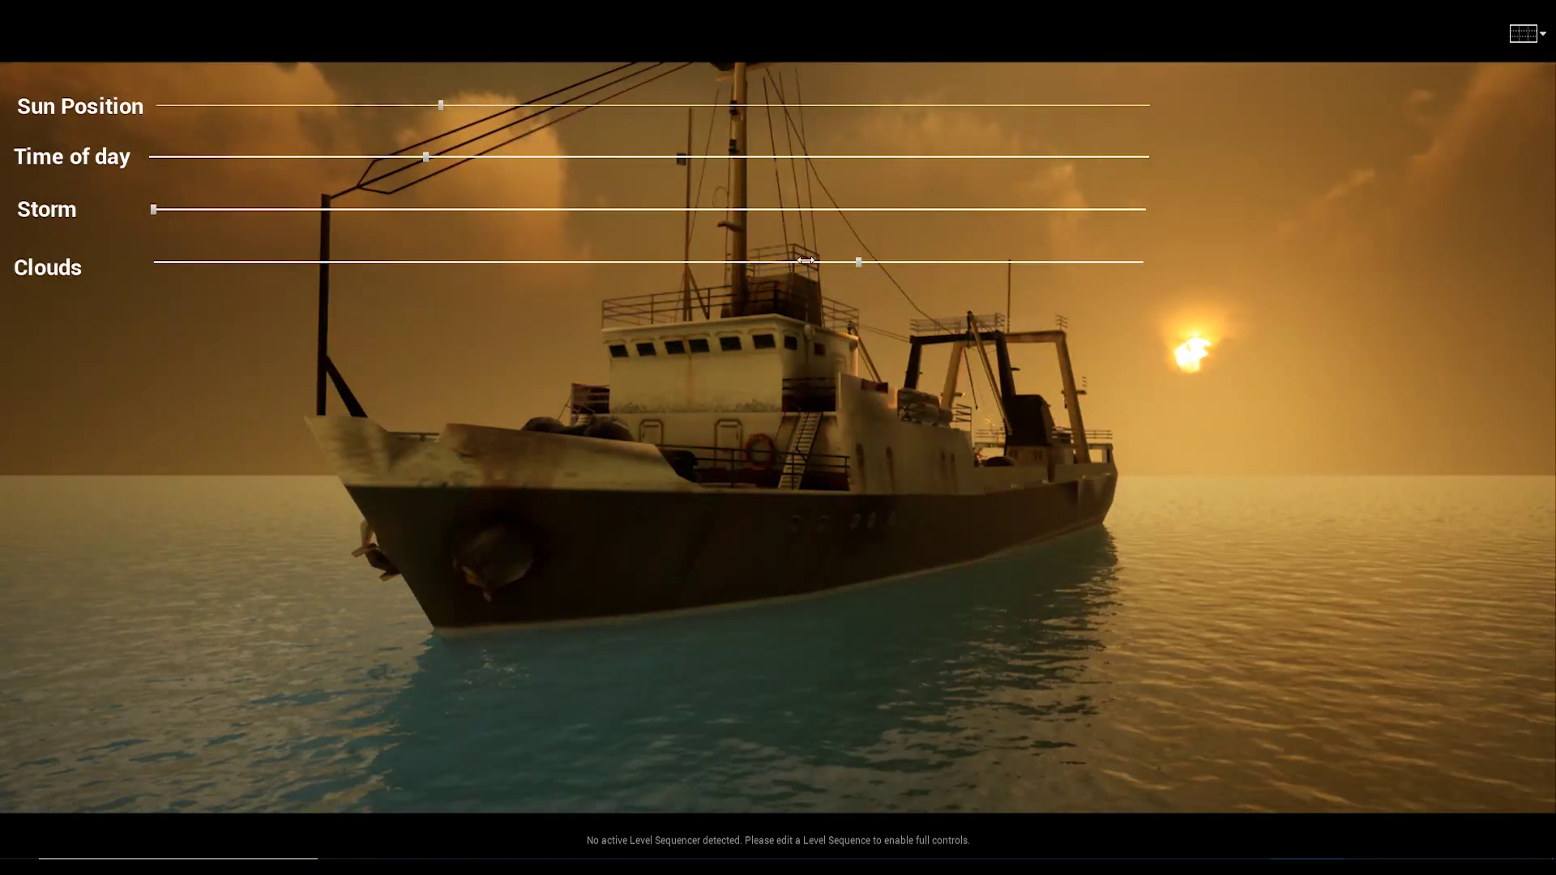
left_click_drag(806, 261, 505, 267)
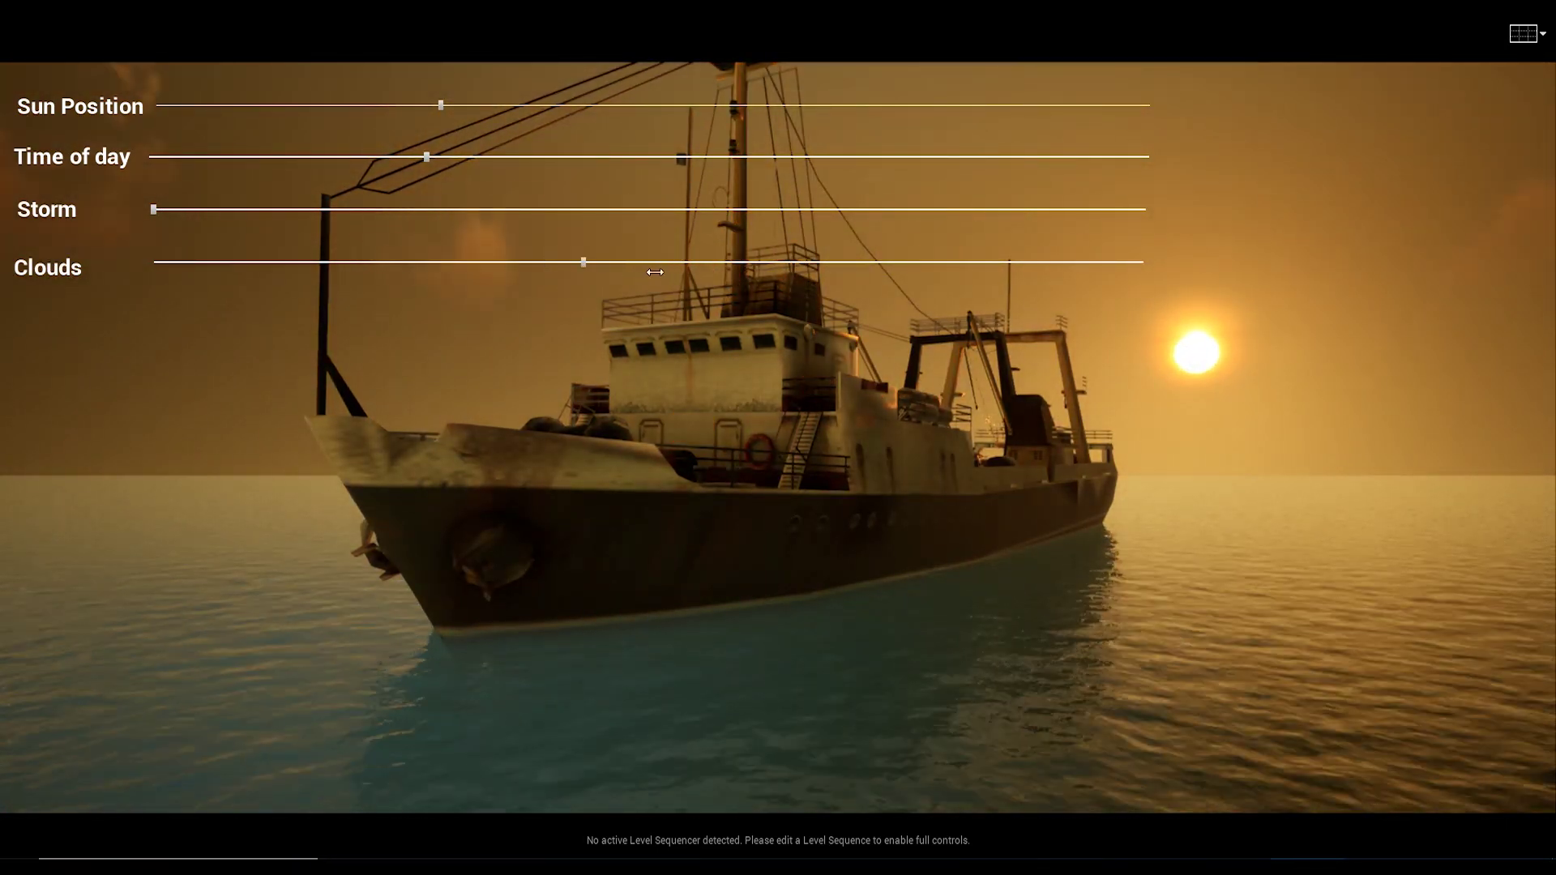
left_click_drag(853, 269, 1064, 271)
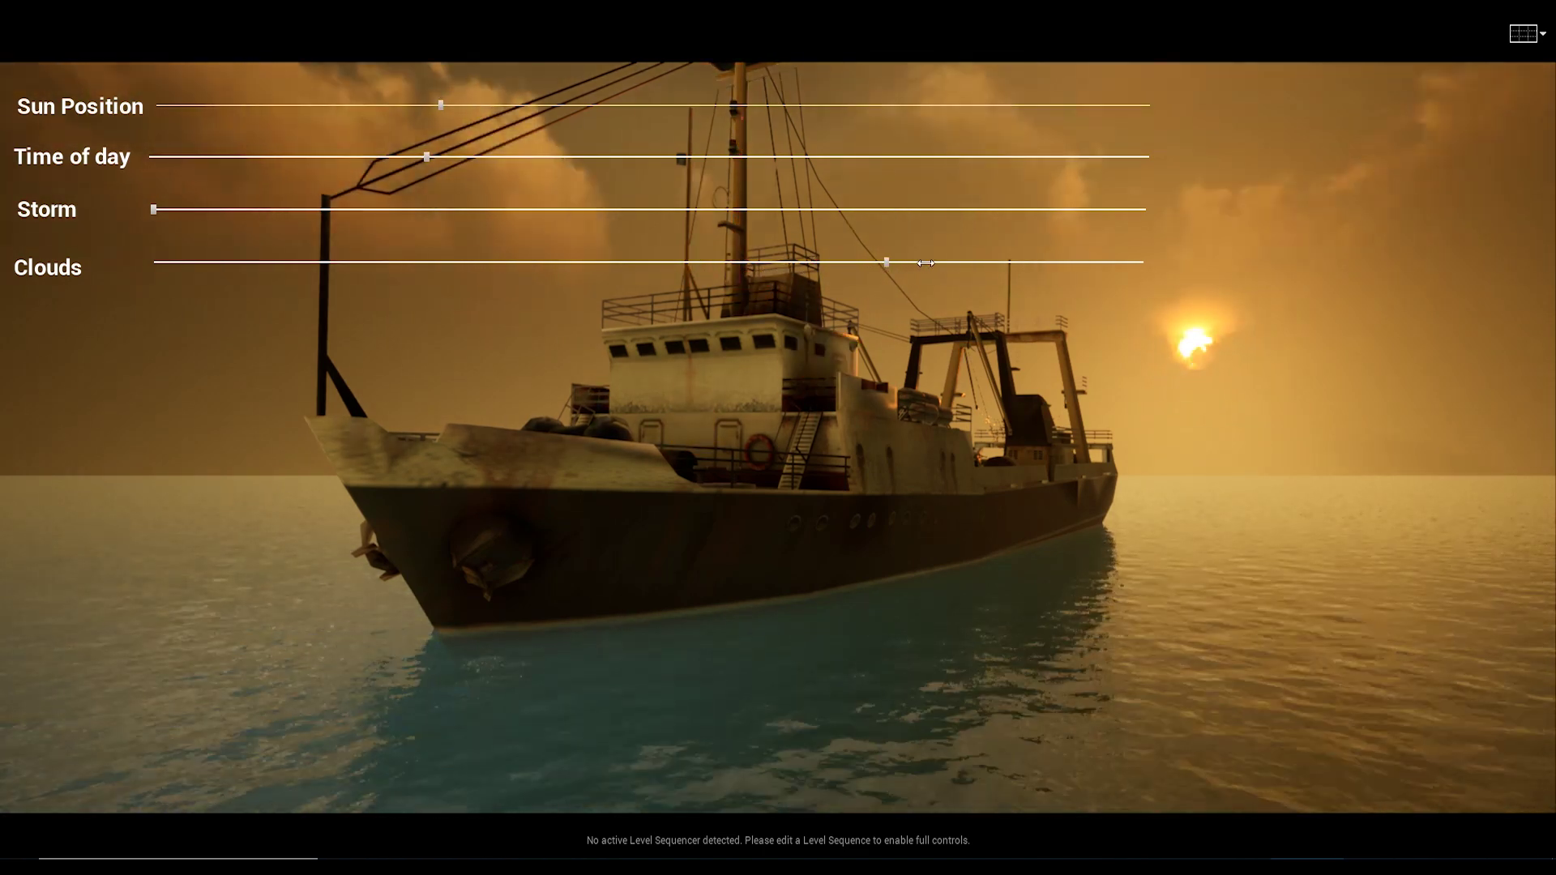
left_click_drag(969, 270, 754, 270)
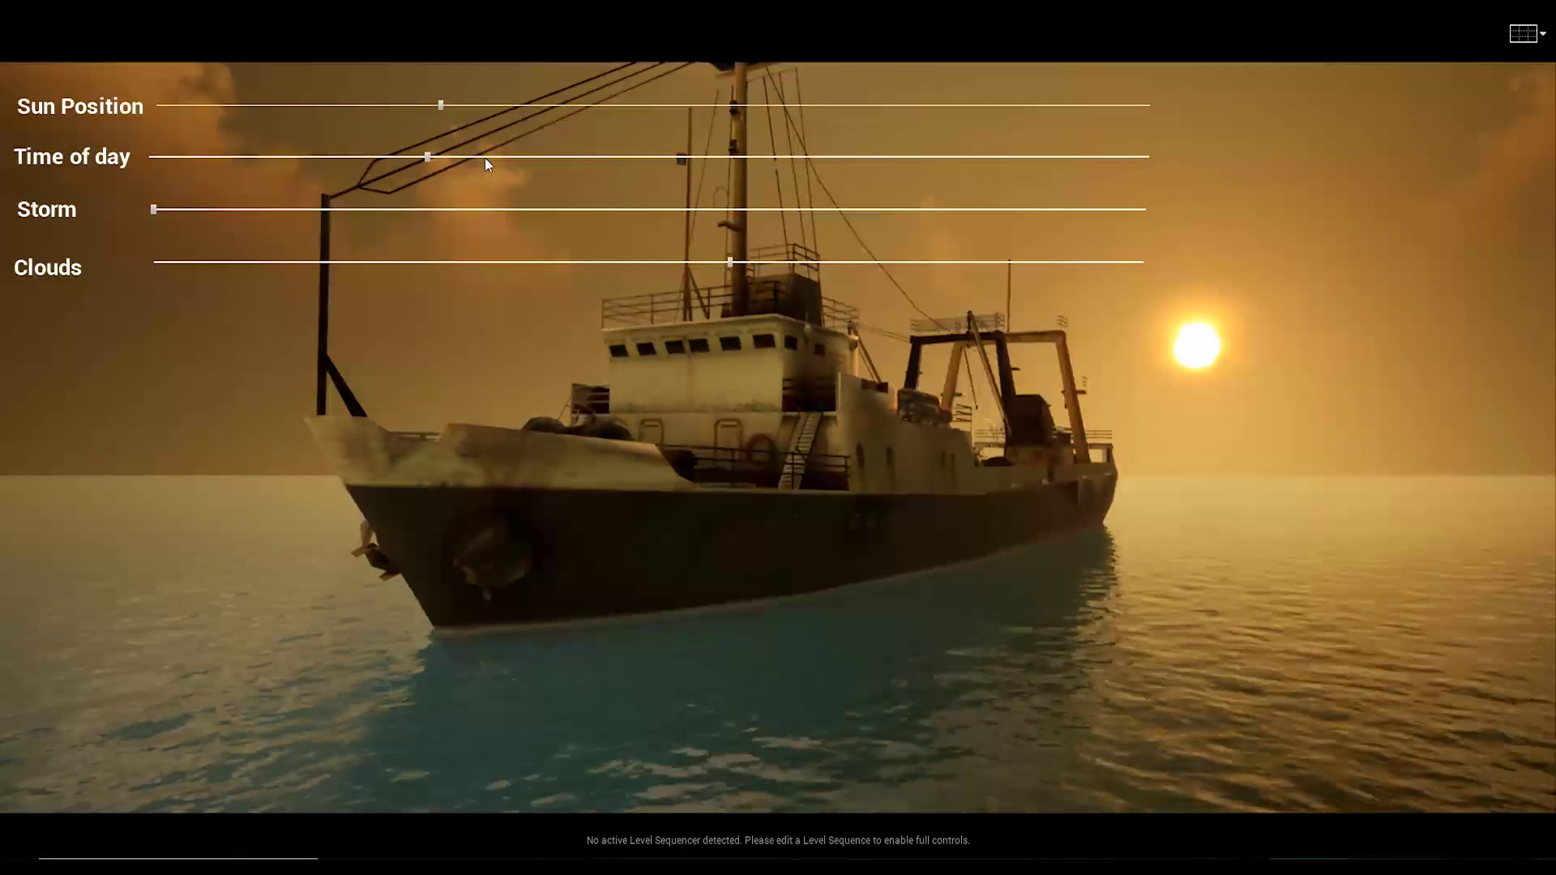
- Roll the time of day back to dusk near 0.25 and lower the cloud cover
left_click_drag(427, 156, 409, 166)
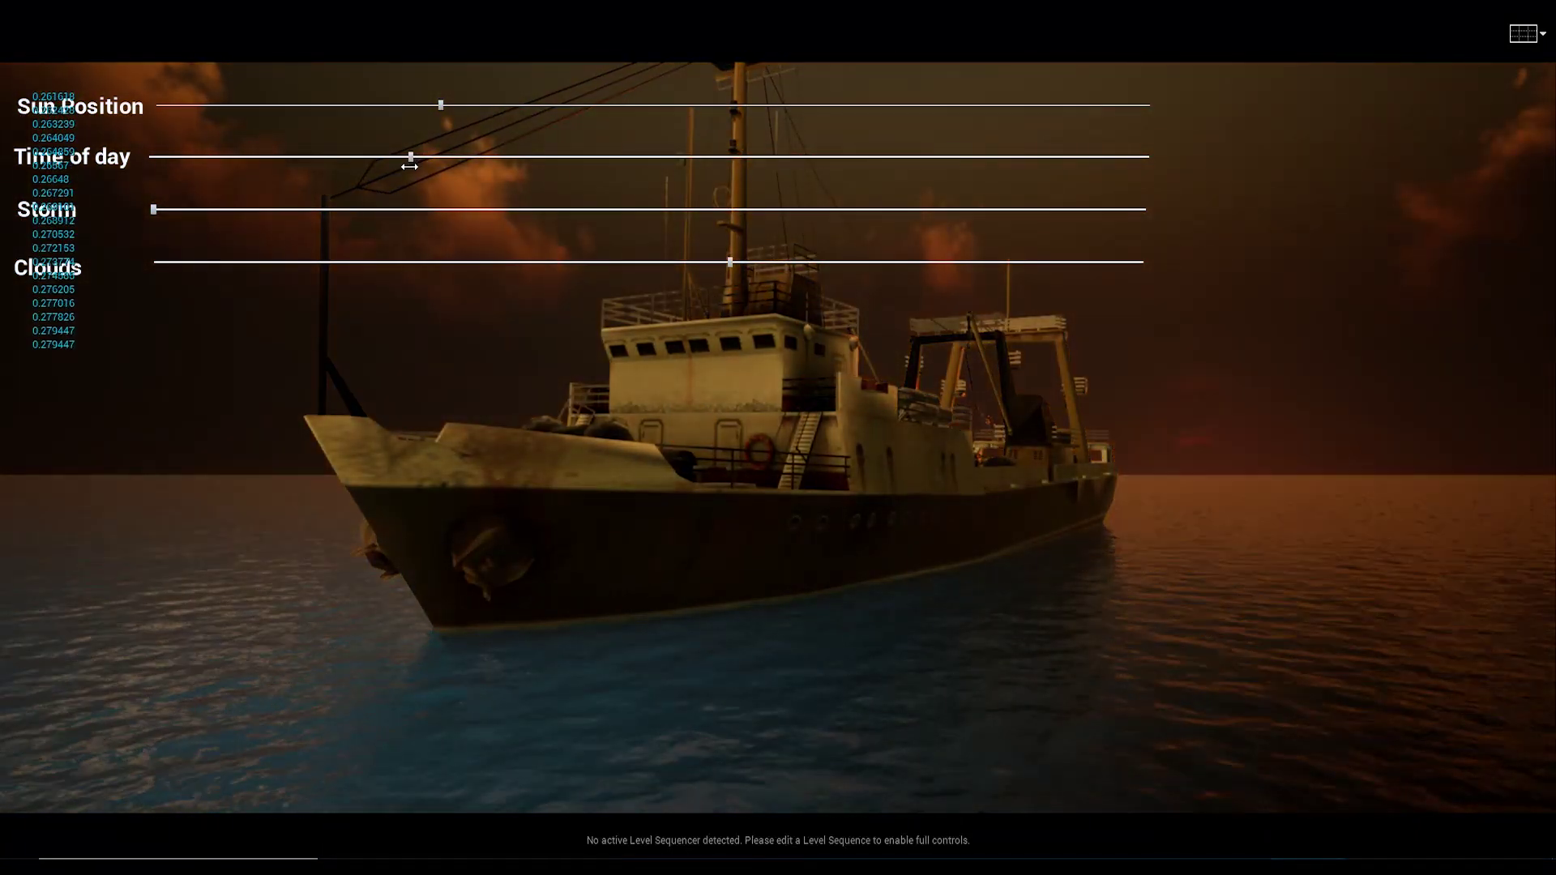
left_click(409, 165)
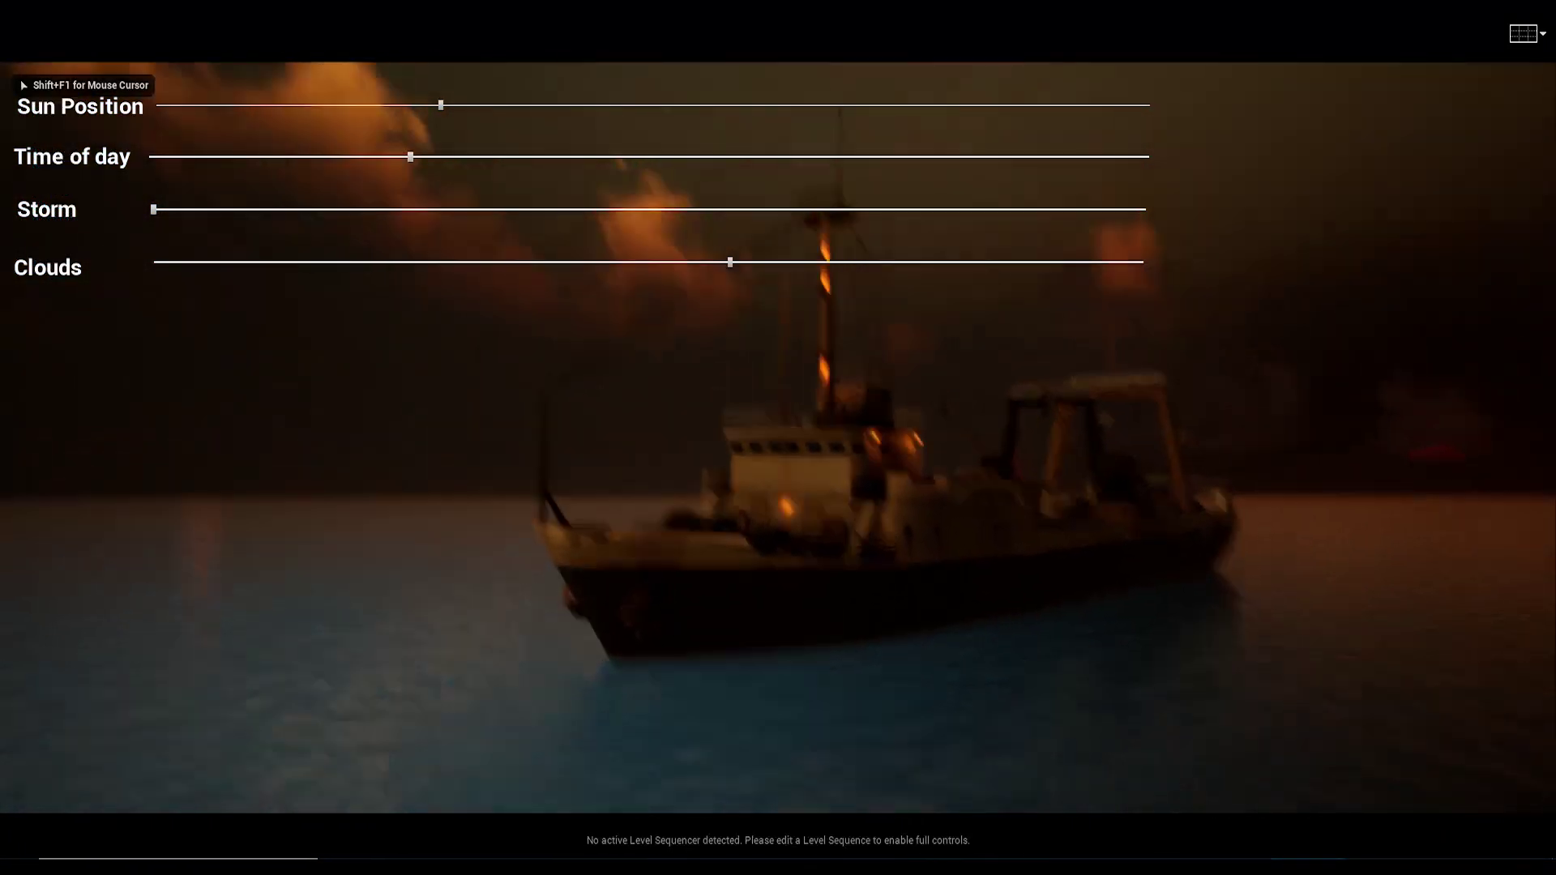
key("shift+F1")
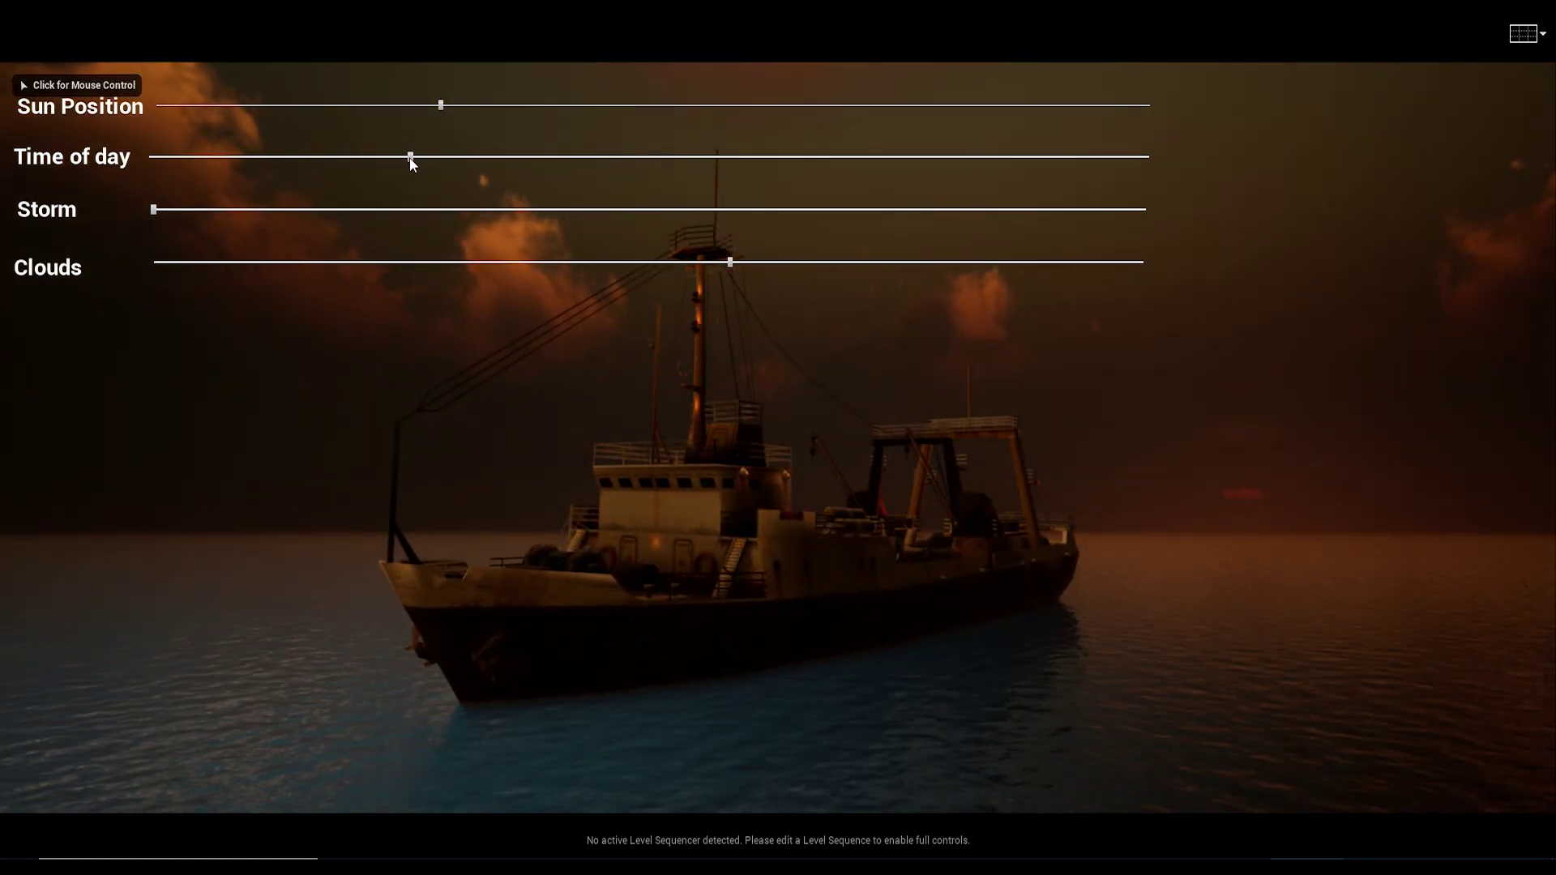
left_click_drag(410, 157, 399, 160)
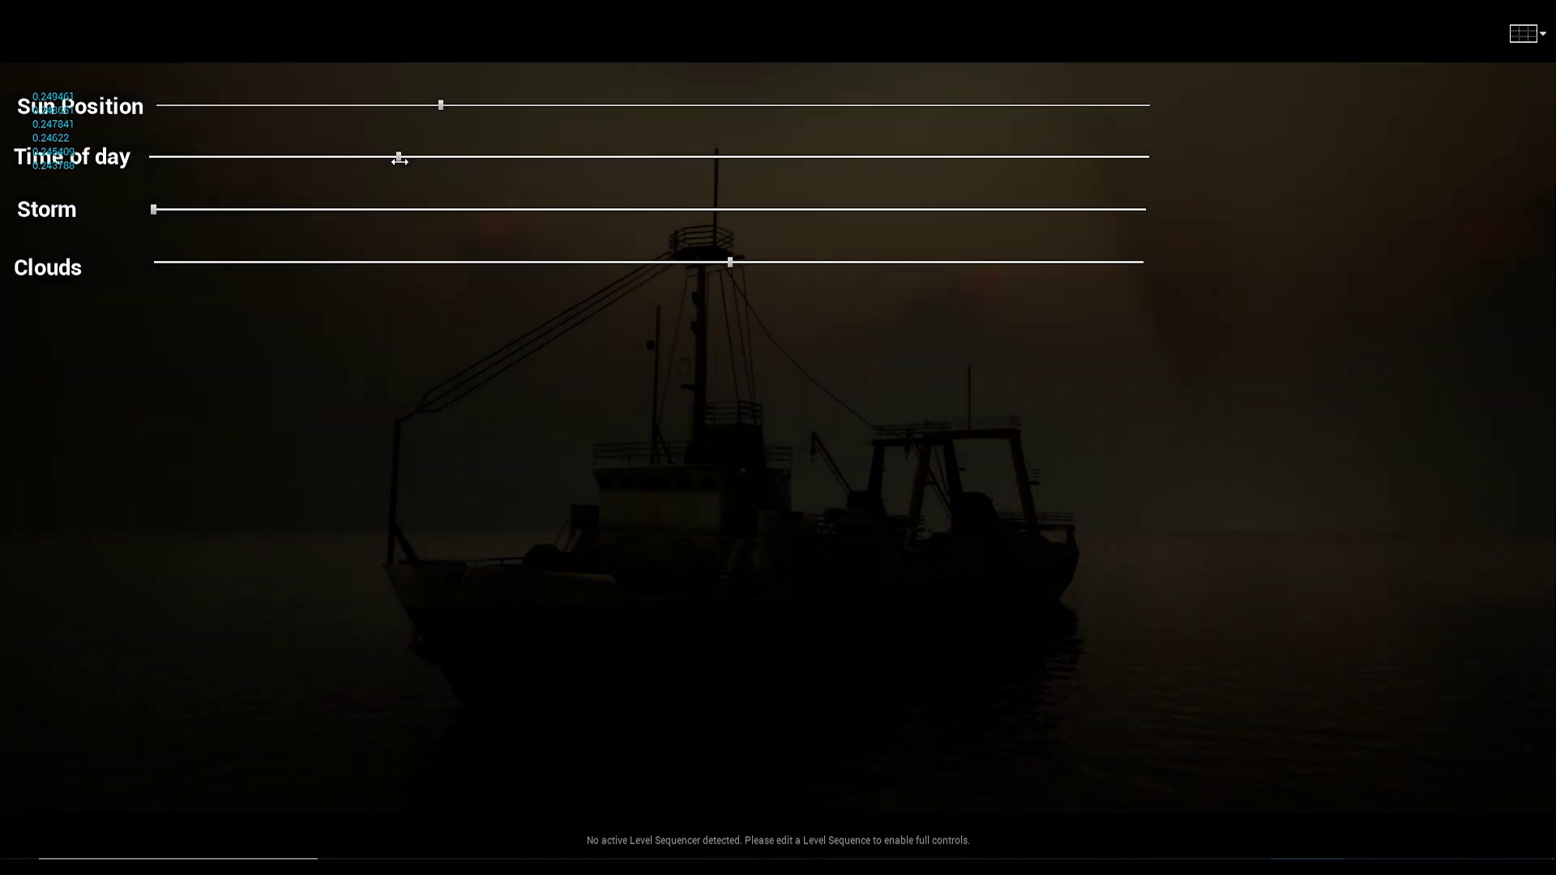
left_click(875, 279)
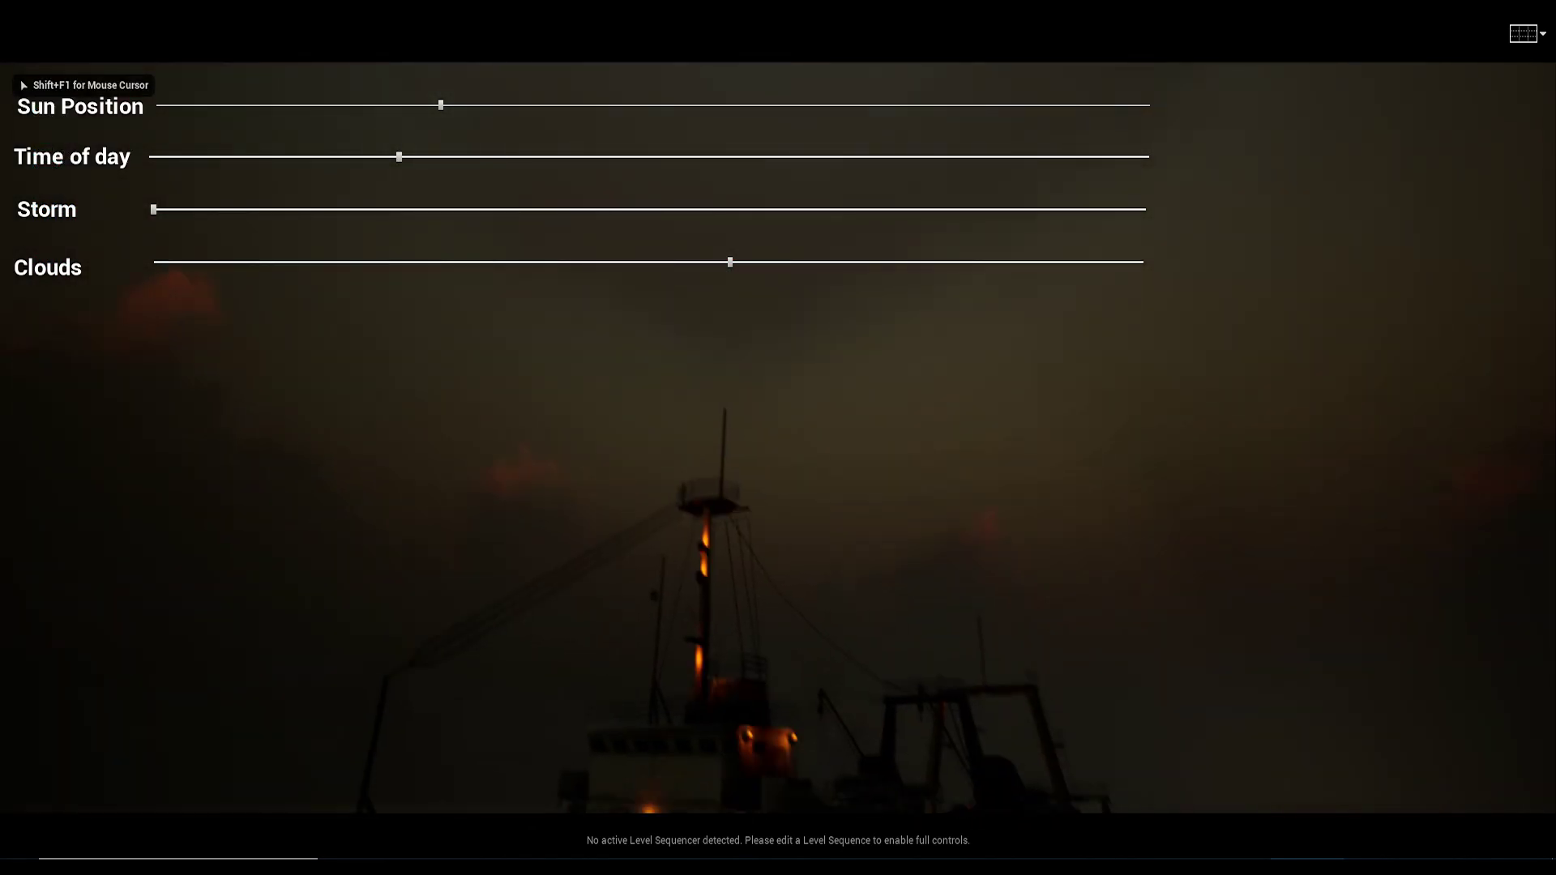
mouse_move(732, 262)
left_mouse_down()
mouse_move(894, 264)
mouse_move(341, 272)
left_mouse_up()
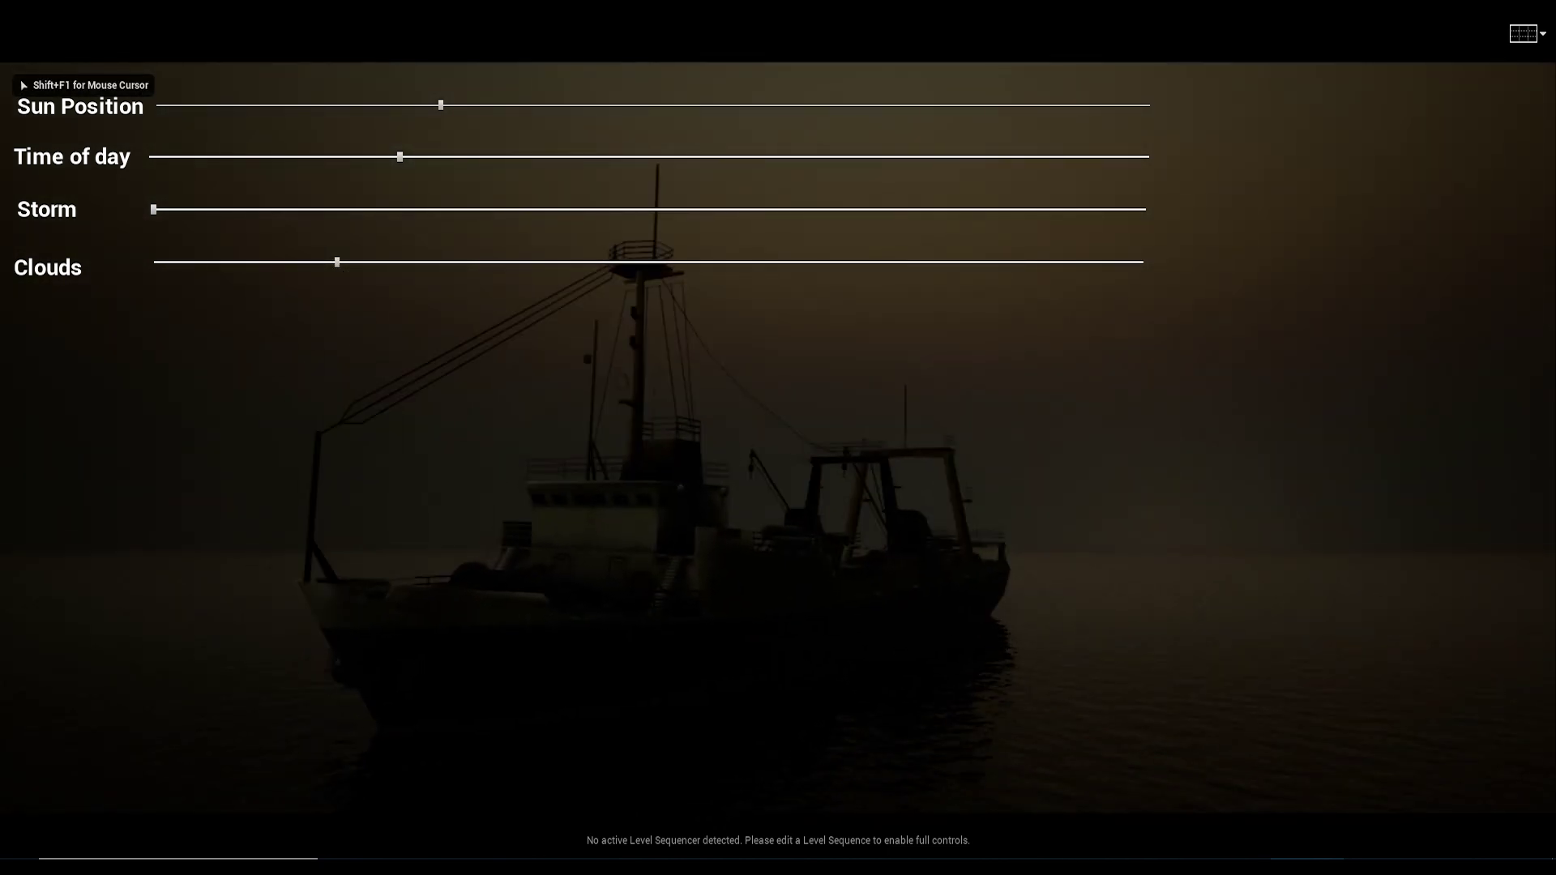
key("shift+F1")
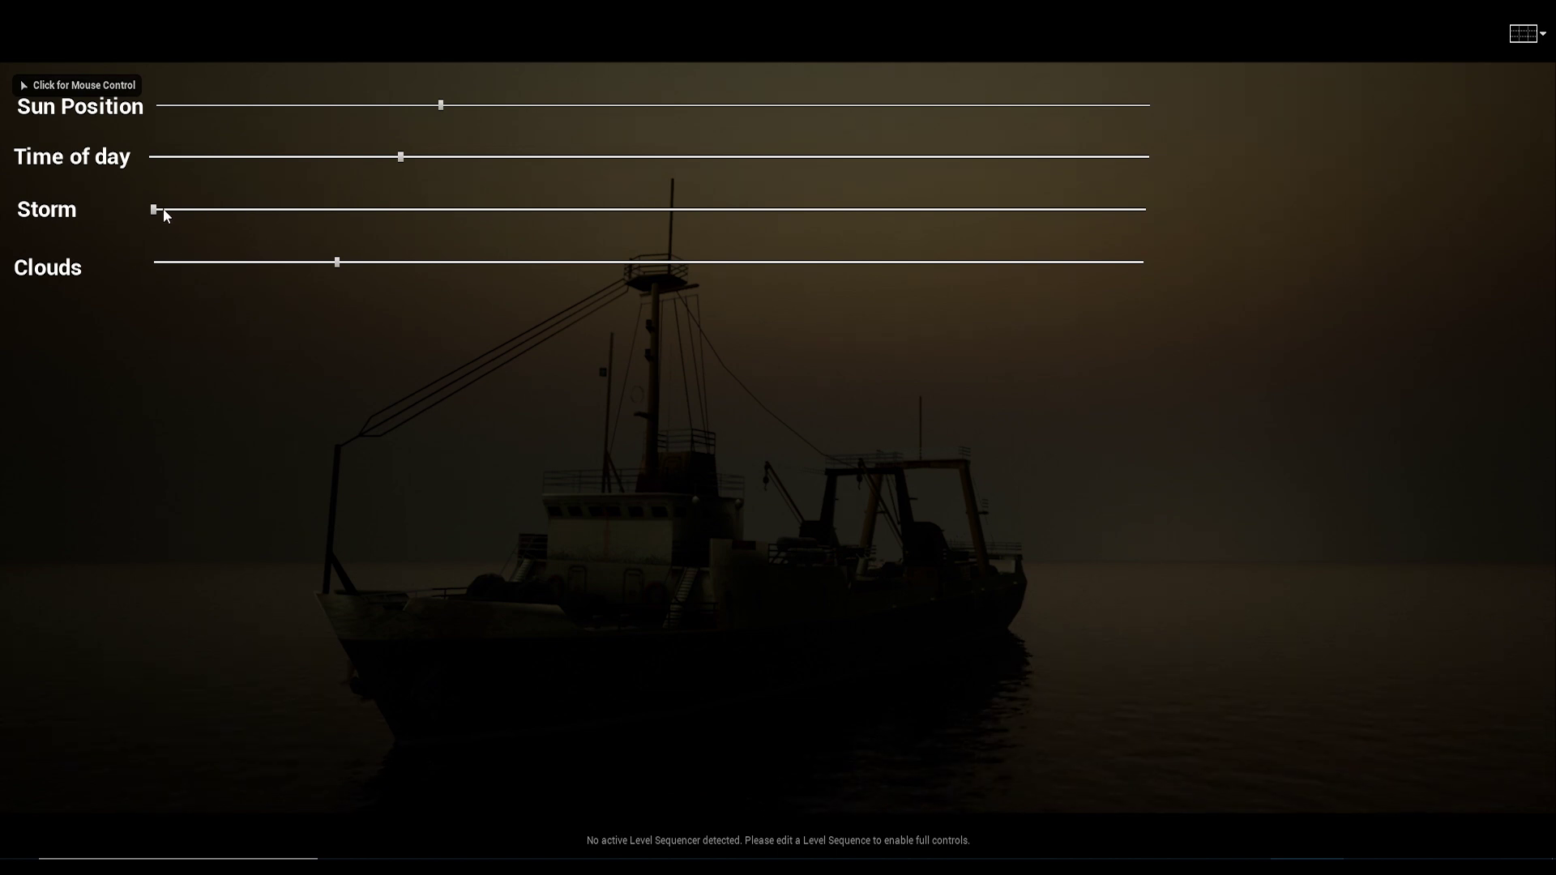
- Push the storm strength far up for rough seas and set the time of day to about 0.28
mouse_move(163, 213)
left_mouse_down()
mouse_move(894, 230)
mouse_move(903, 358)
left_mouse_up()
left_click(903, 358)
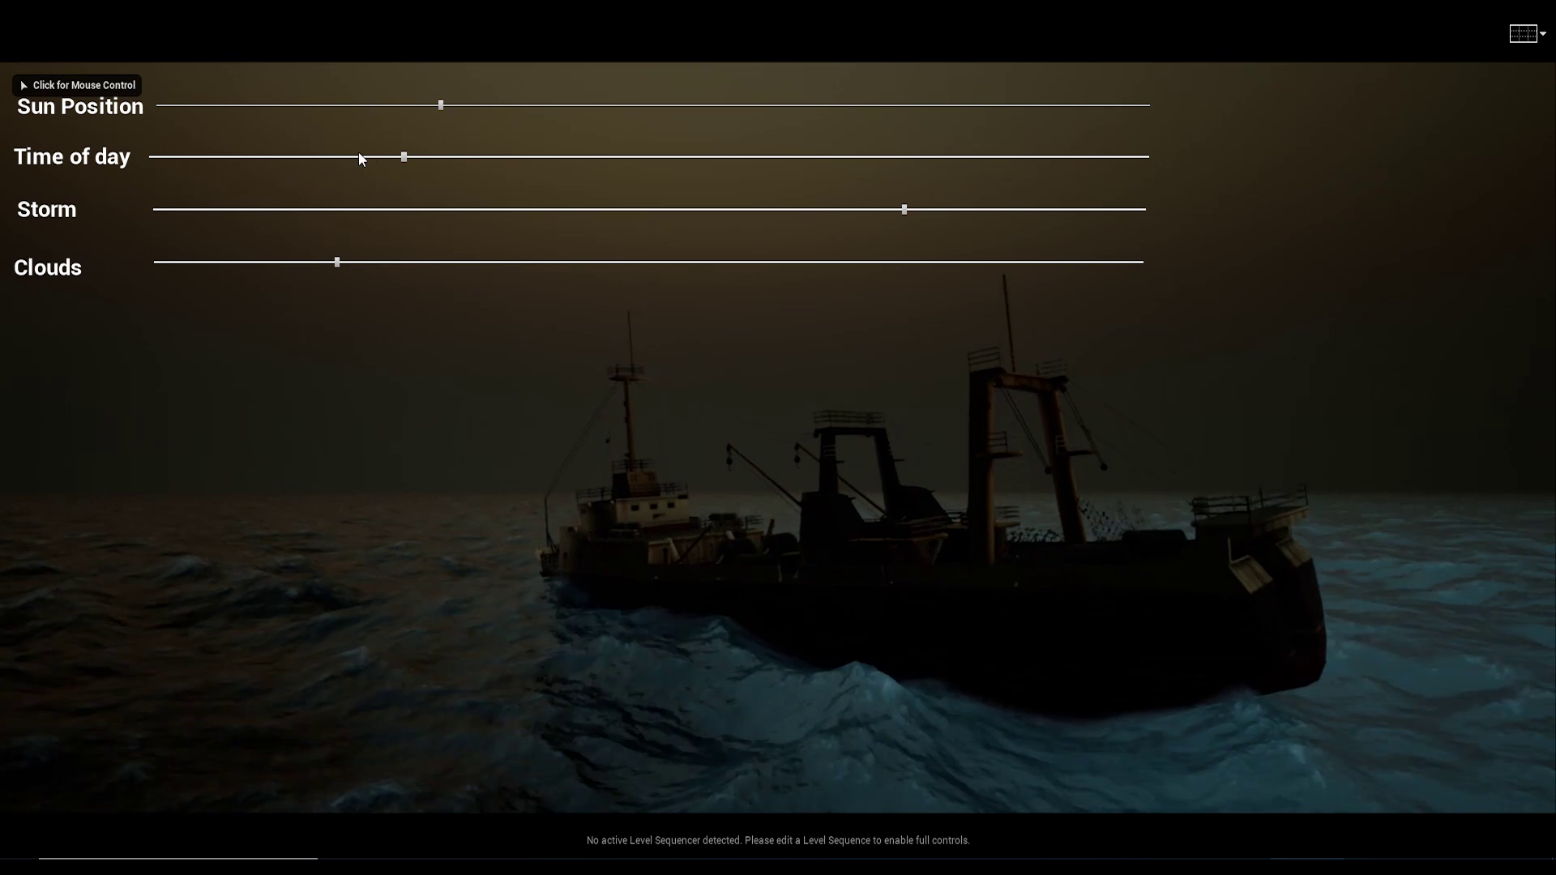
left_click_drag(398, 158, 397, 157)
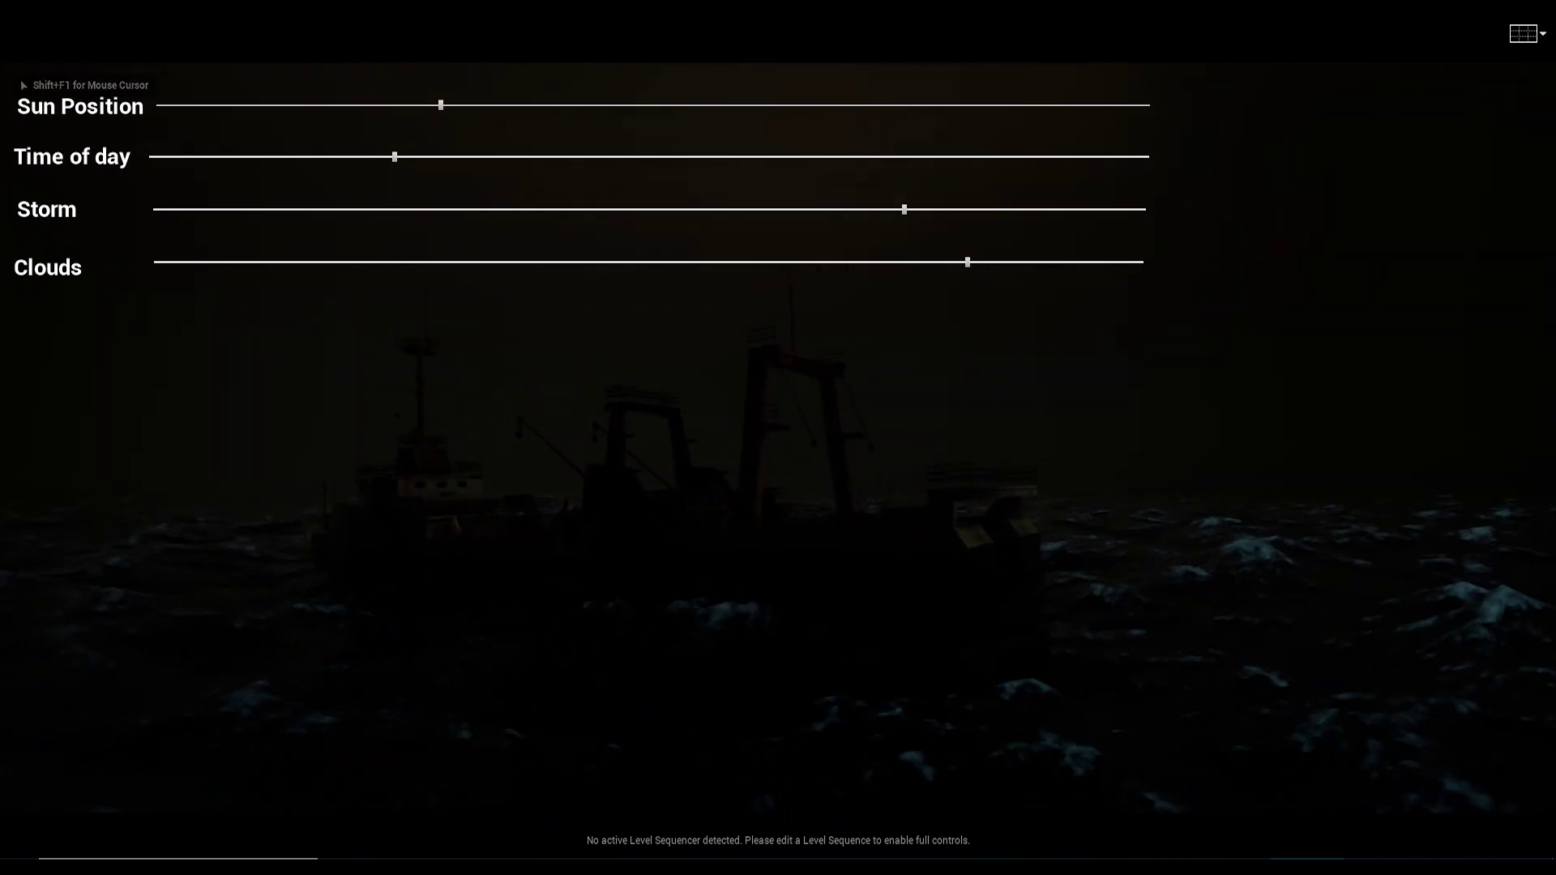
left_click_drag(398, 159, 457, 167)
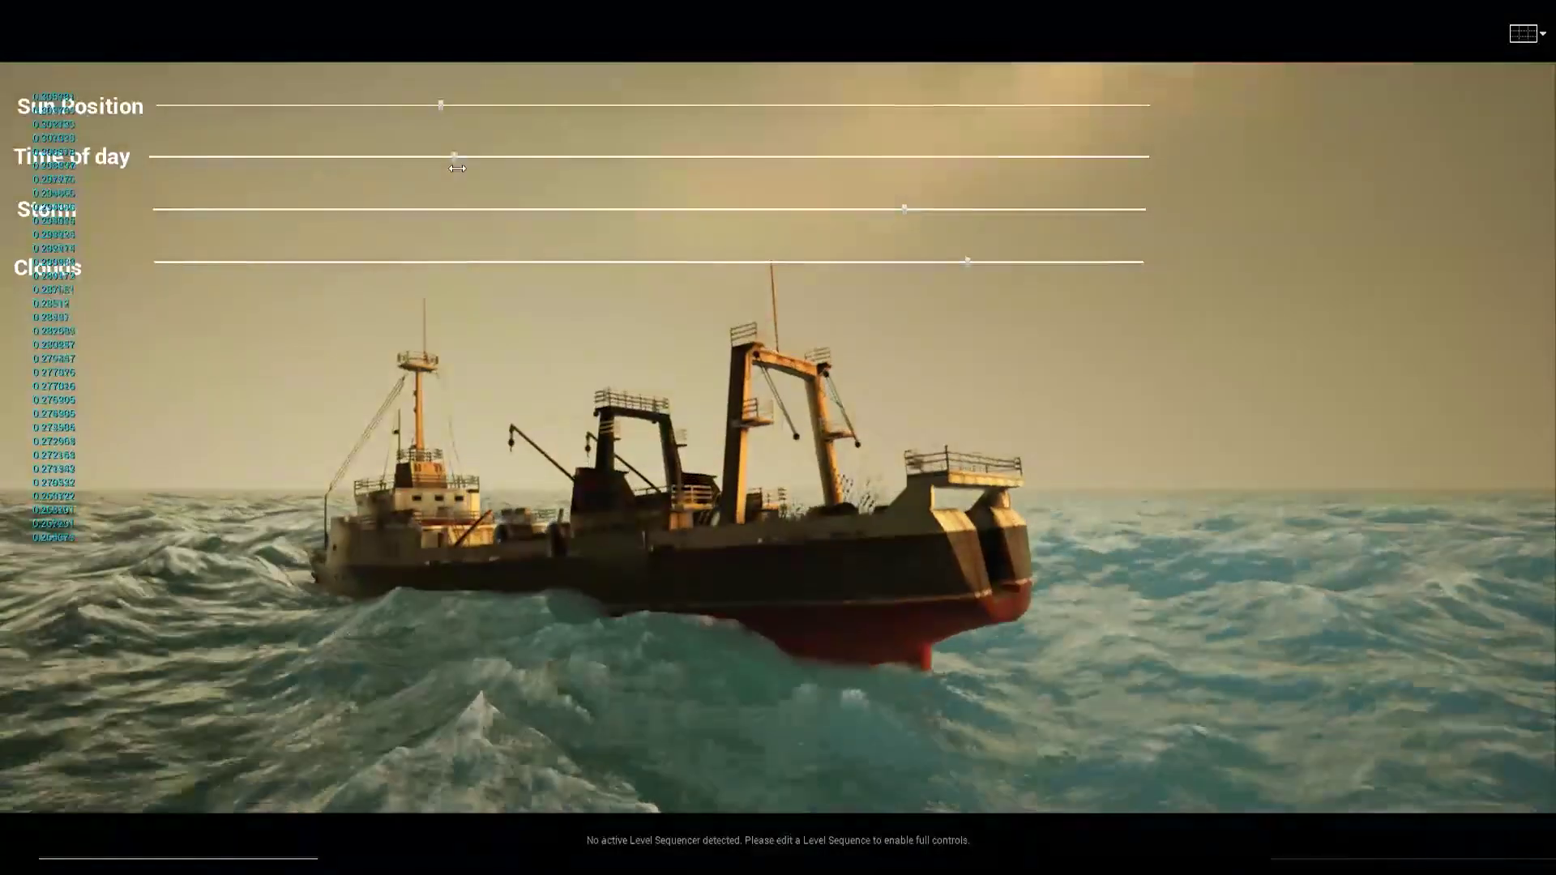
- Lower the storm to moderate waves and advance the time of day to about 0.75
left_click_drag(638, 212, 462, 238)
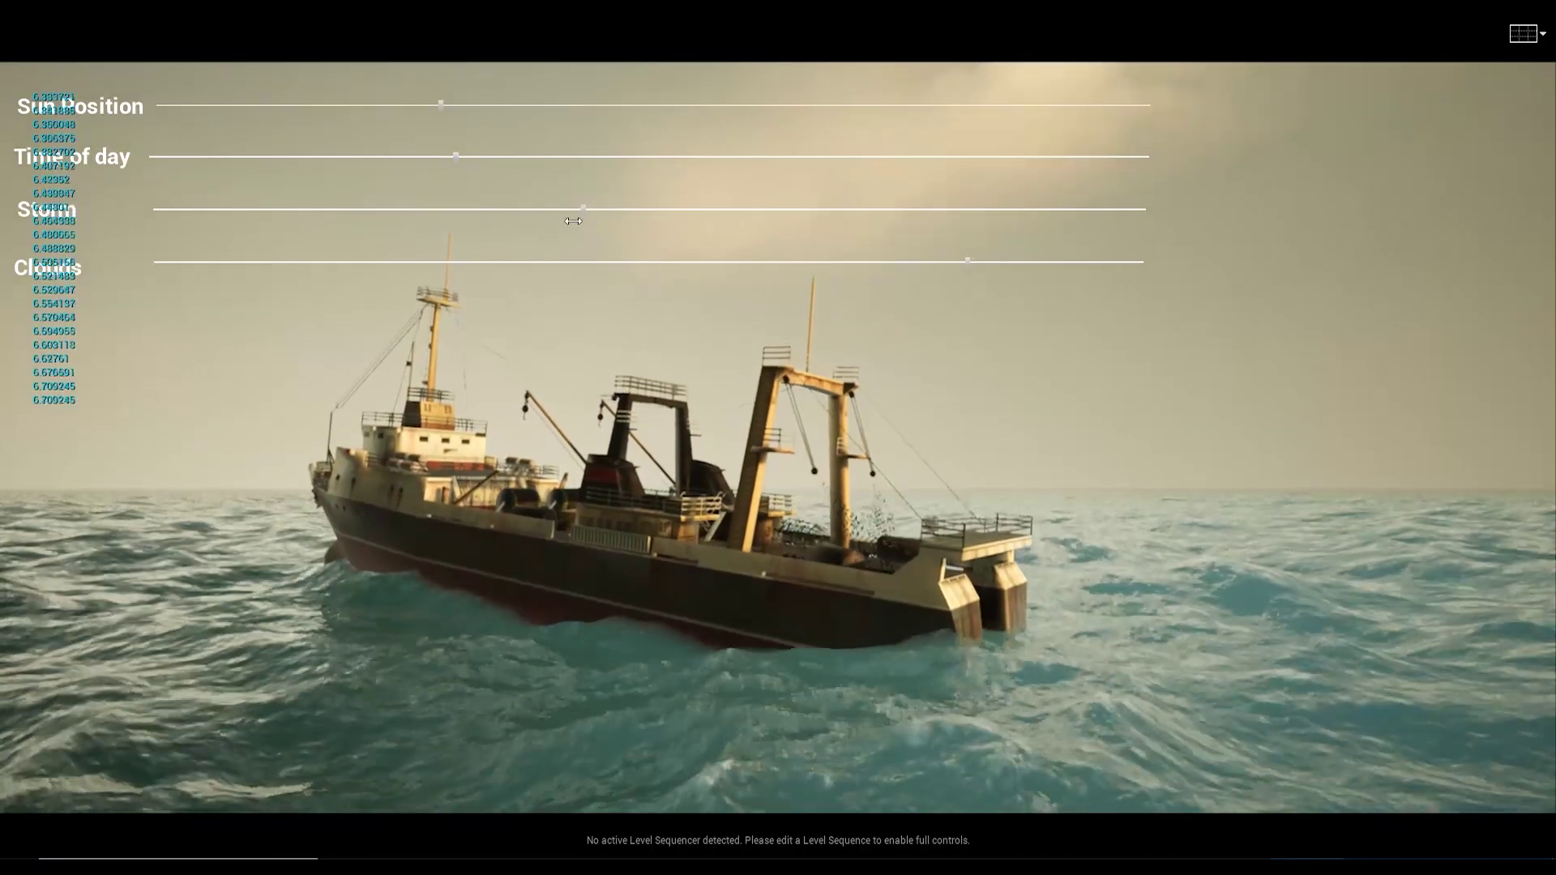
left_click(454, 237)
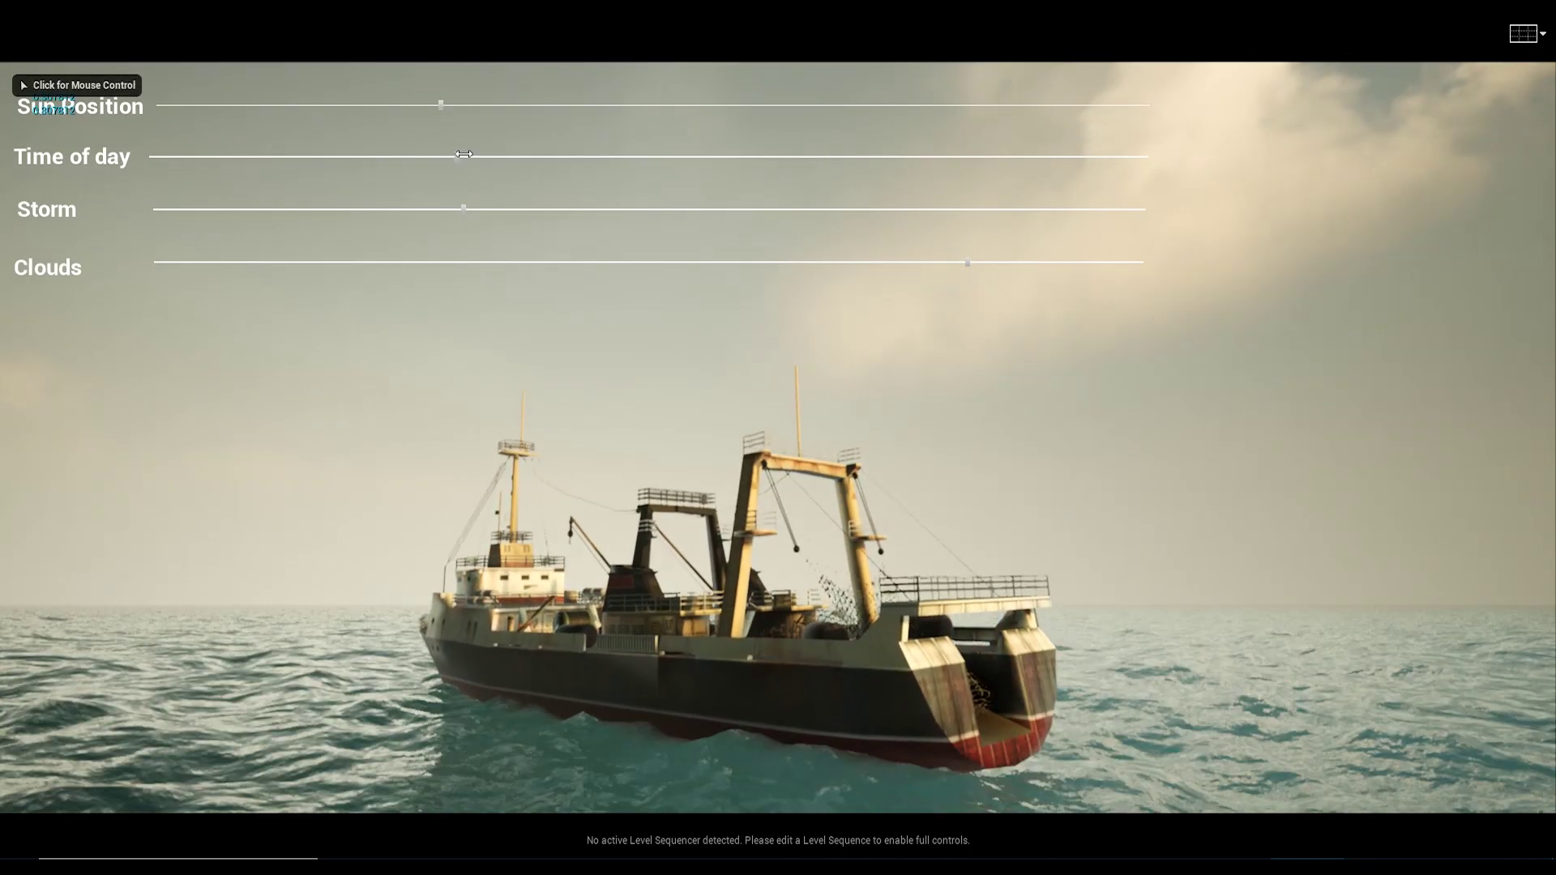
left_click_drag(464, 154, 614, 178)
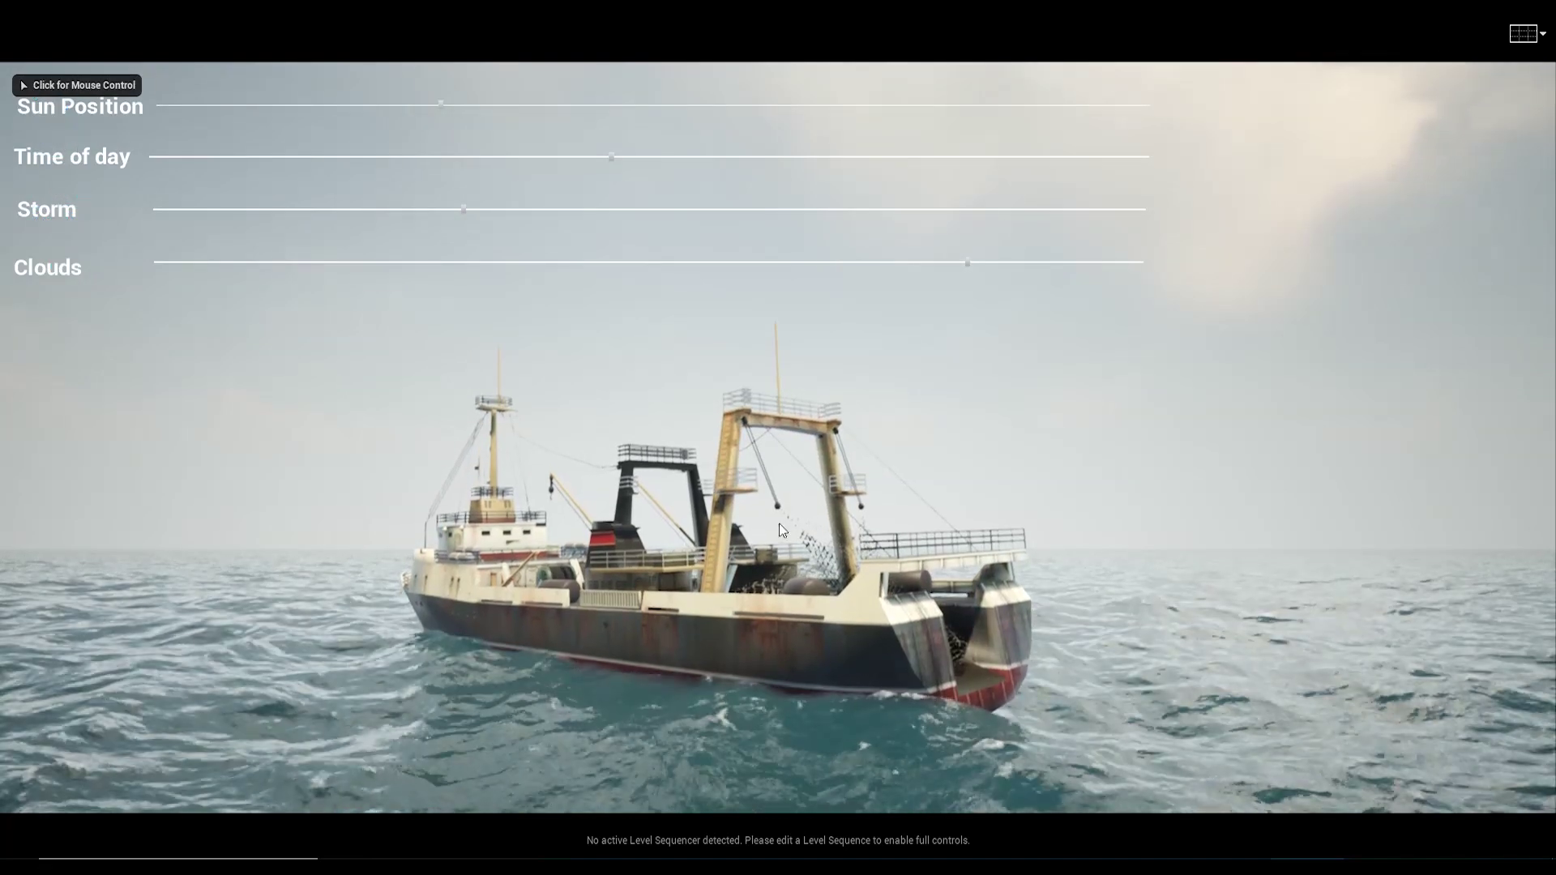
left_click_drag(609, 162, 870, 166)
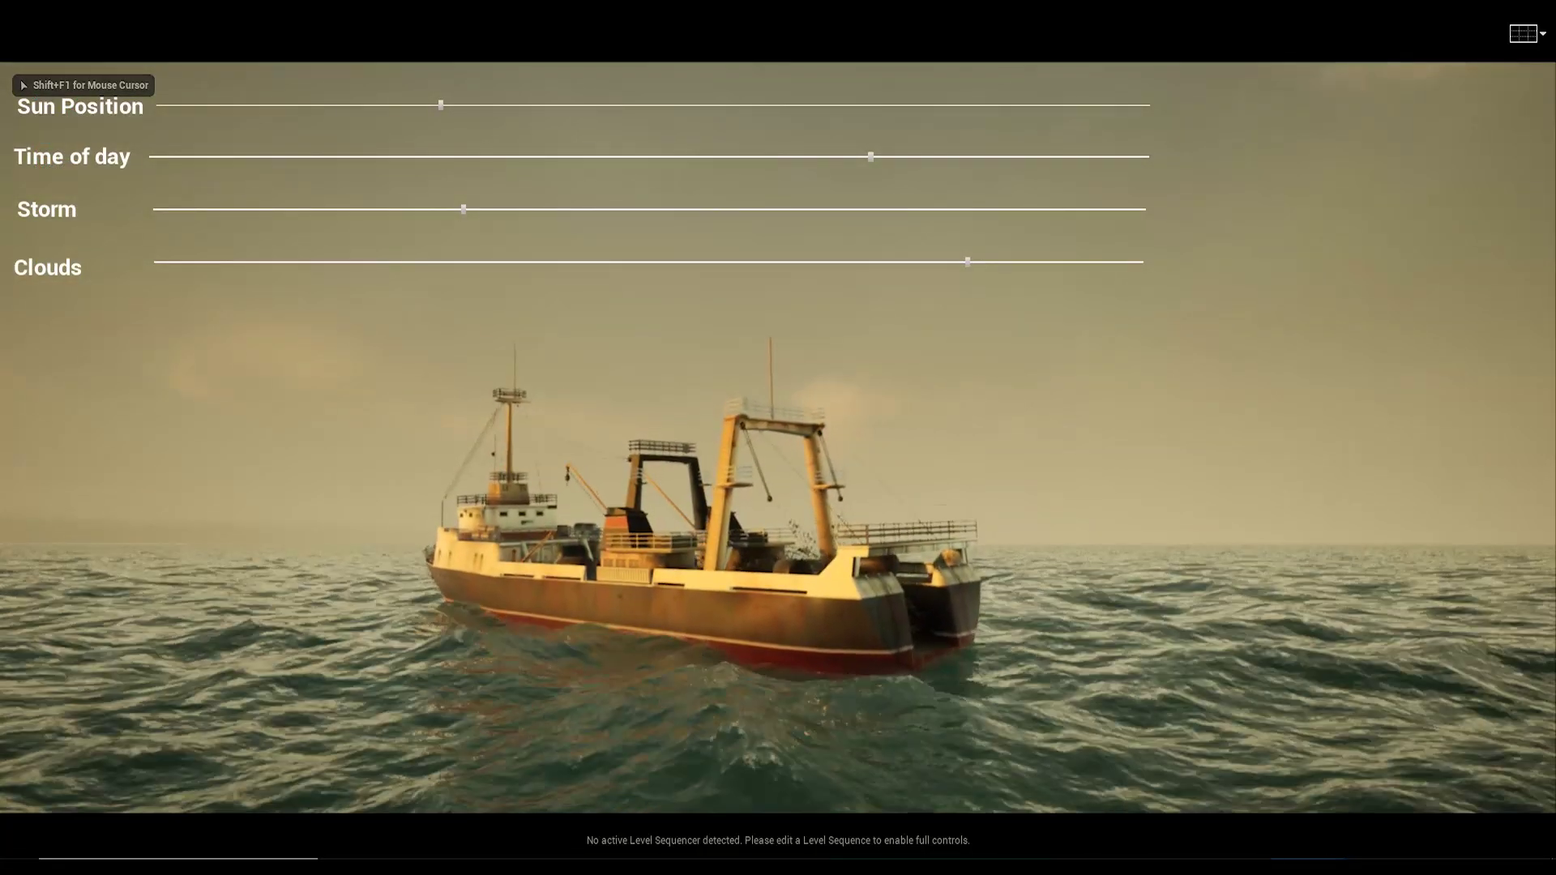
mouse_move(898, 162)
left_mouse_down()
mouse_move(955, 163)
mouse_move(902, 167)
left_mouse_up()
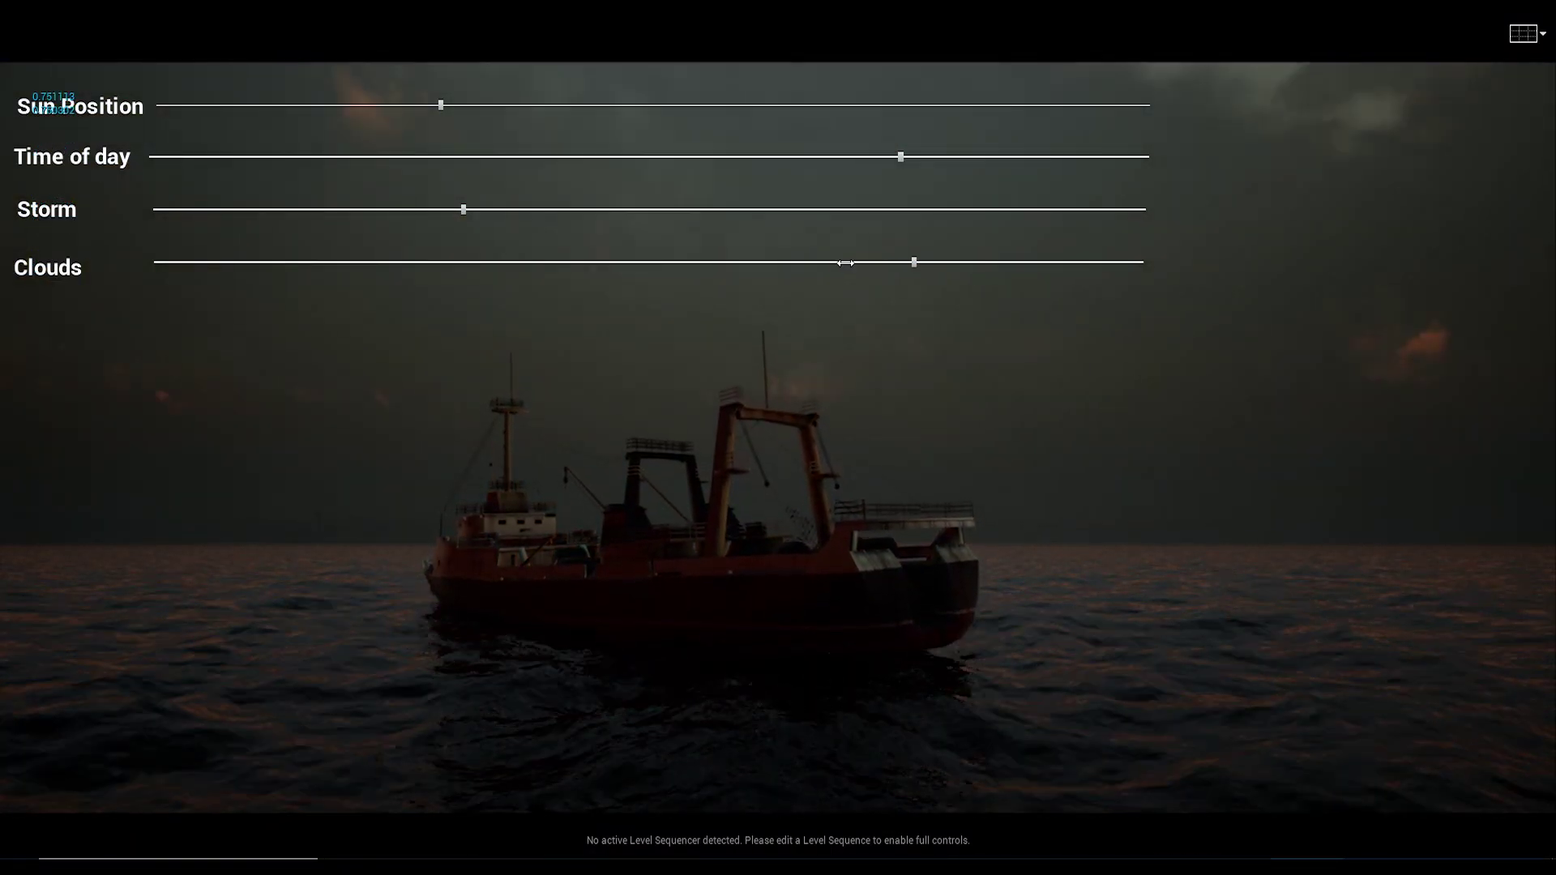
- Calm the sea, shift the time of day to warmer light and make the sky much cloudier
left_click_drag(845, 264, 783, 269)
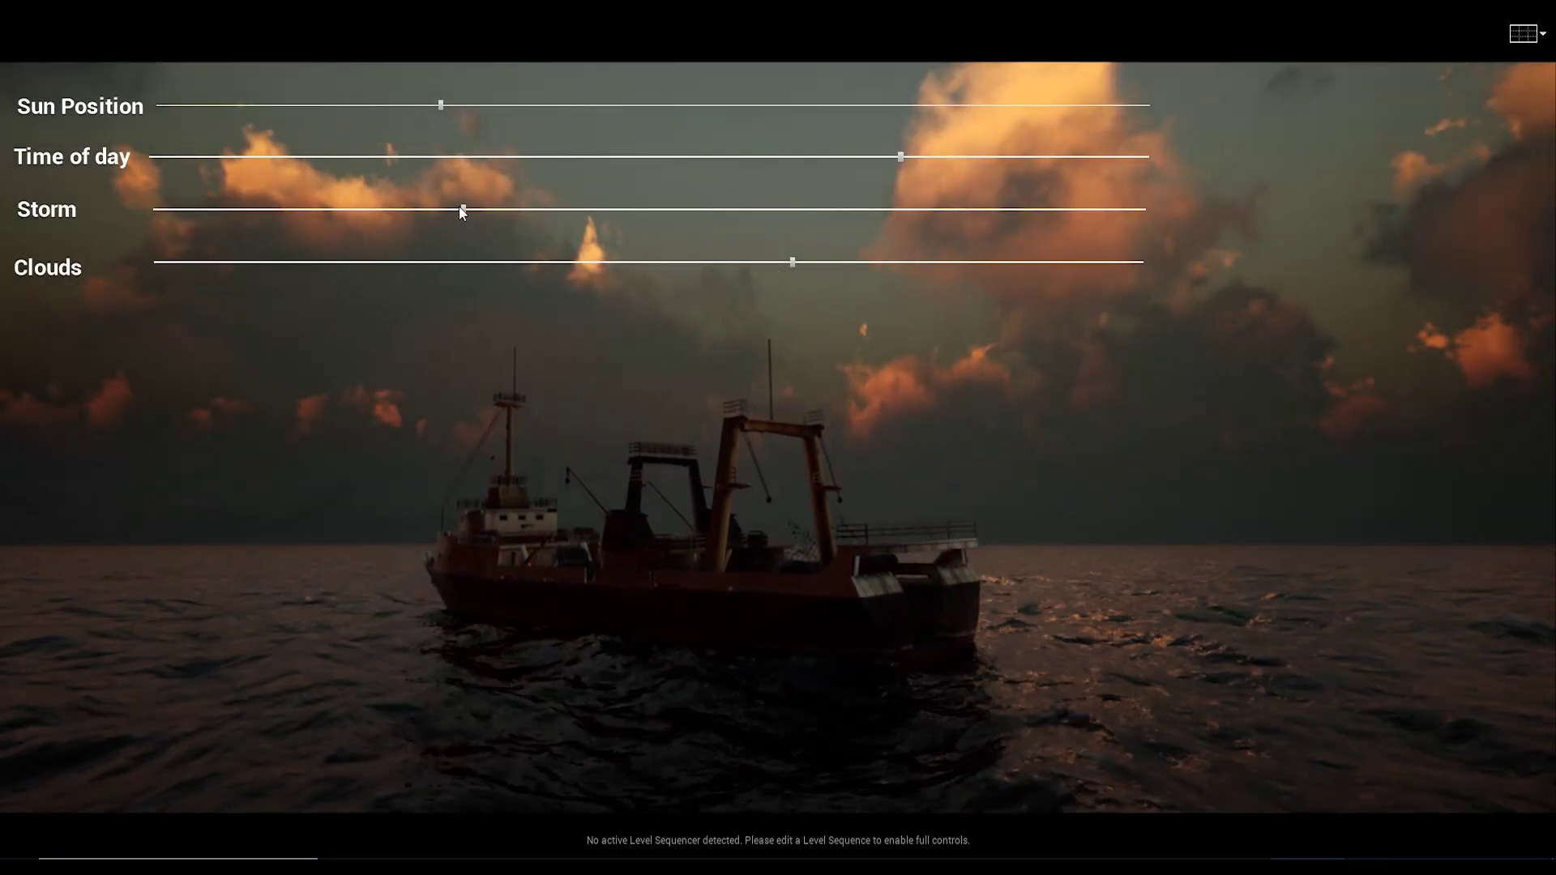
left_click_drag(462, 213, 154, 222)
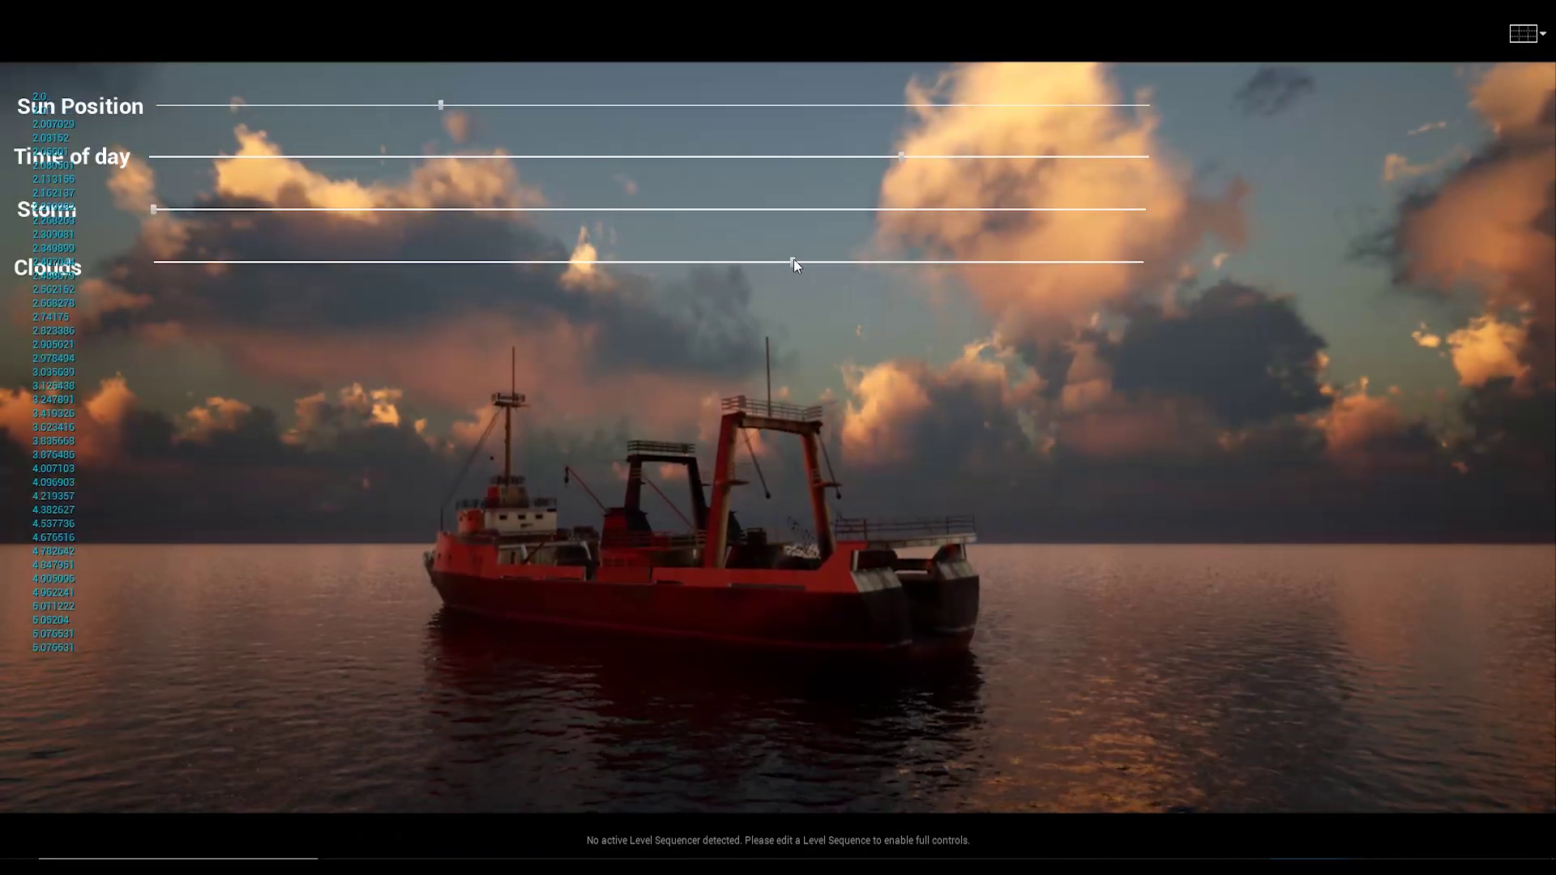
left_click_drag(795, 262, 565, 268)
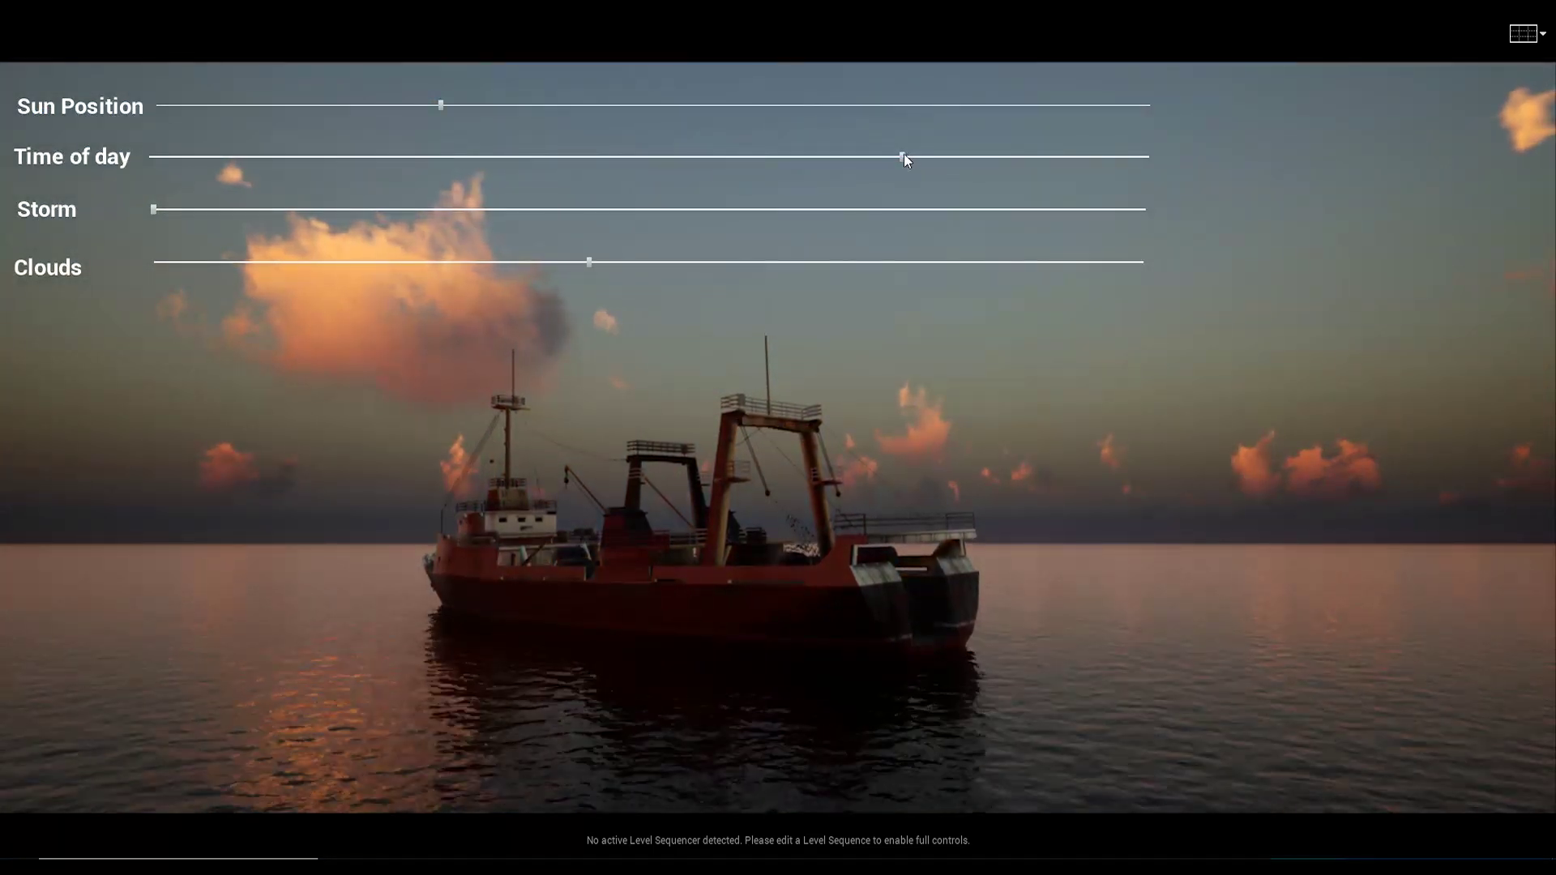
left_click_drag(902, 155, 912, 154)
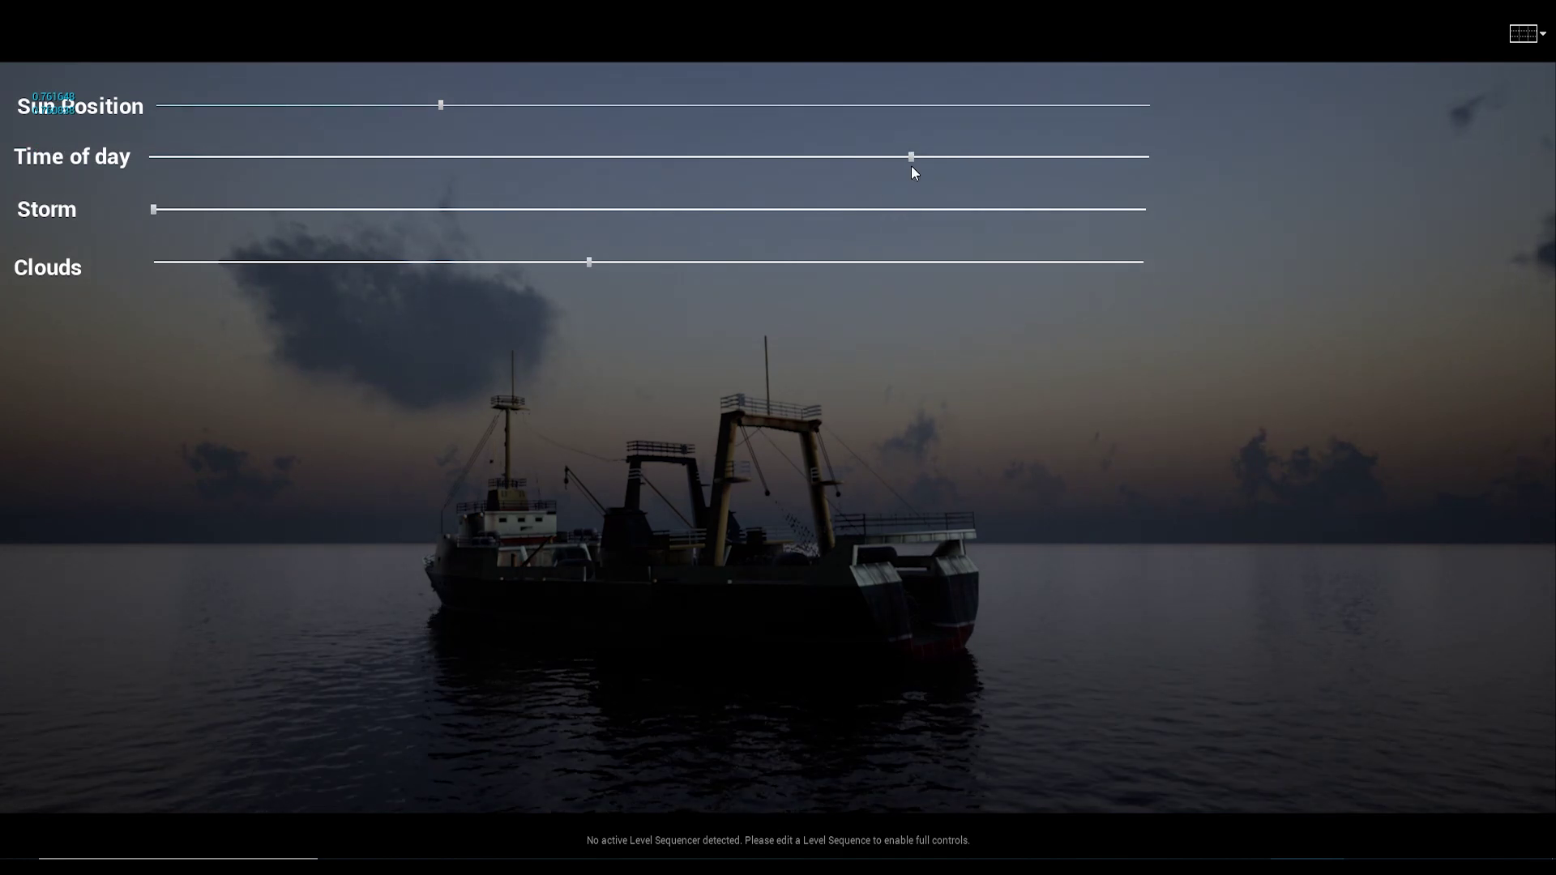
left_click_drag(583, 271, 829, 263)
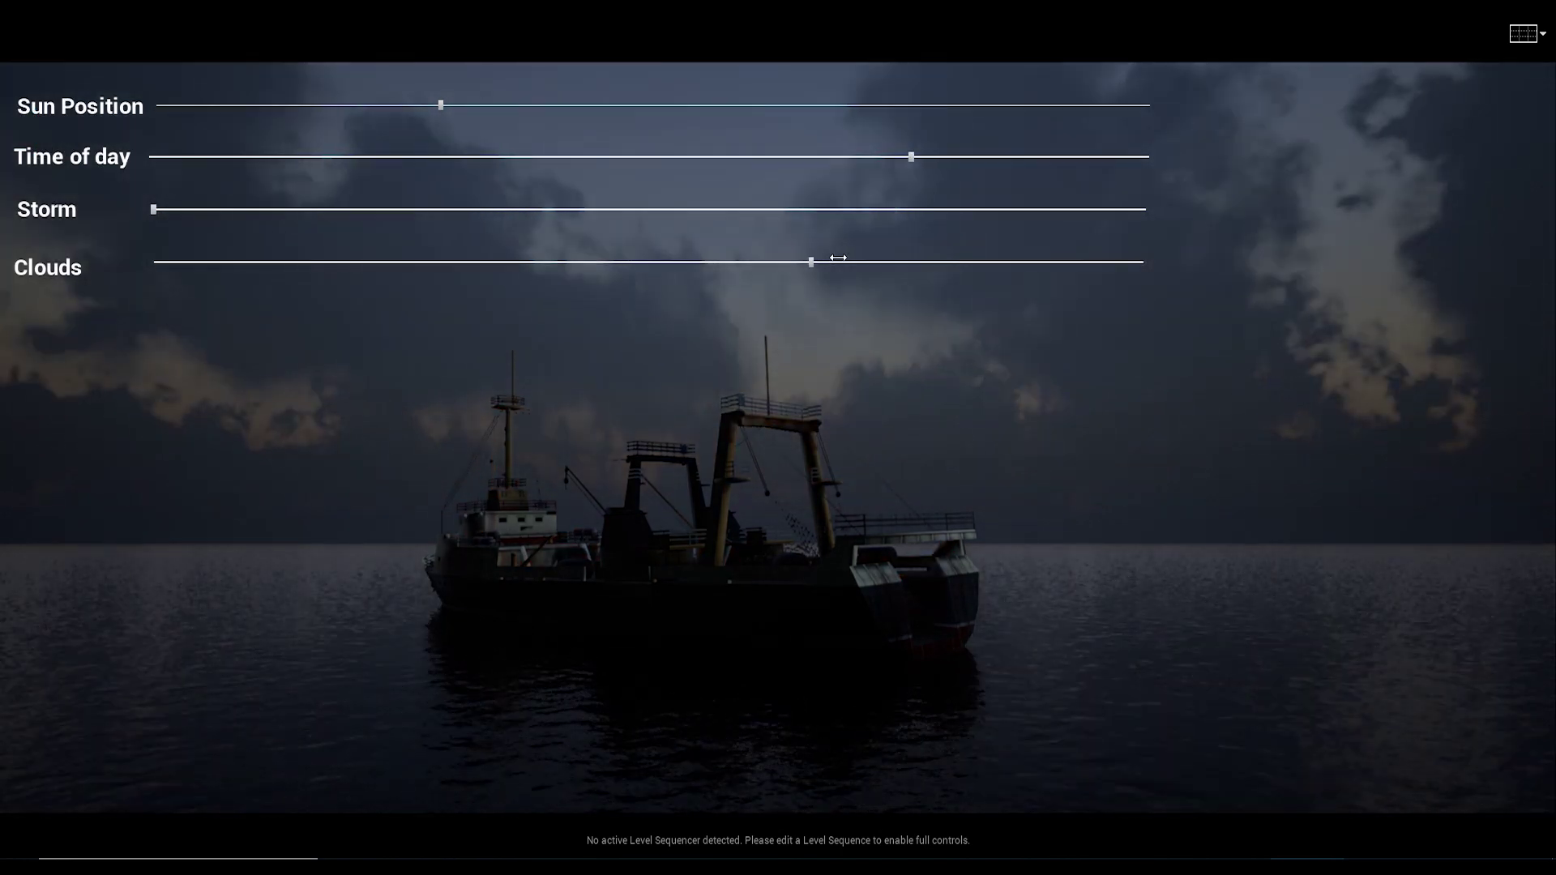
- Move the time of day back to sunset, face the ship and push the sun position much higher
left_click(829, 262)
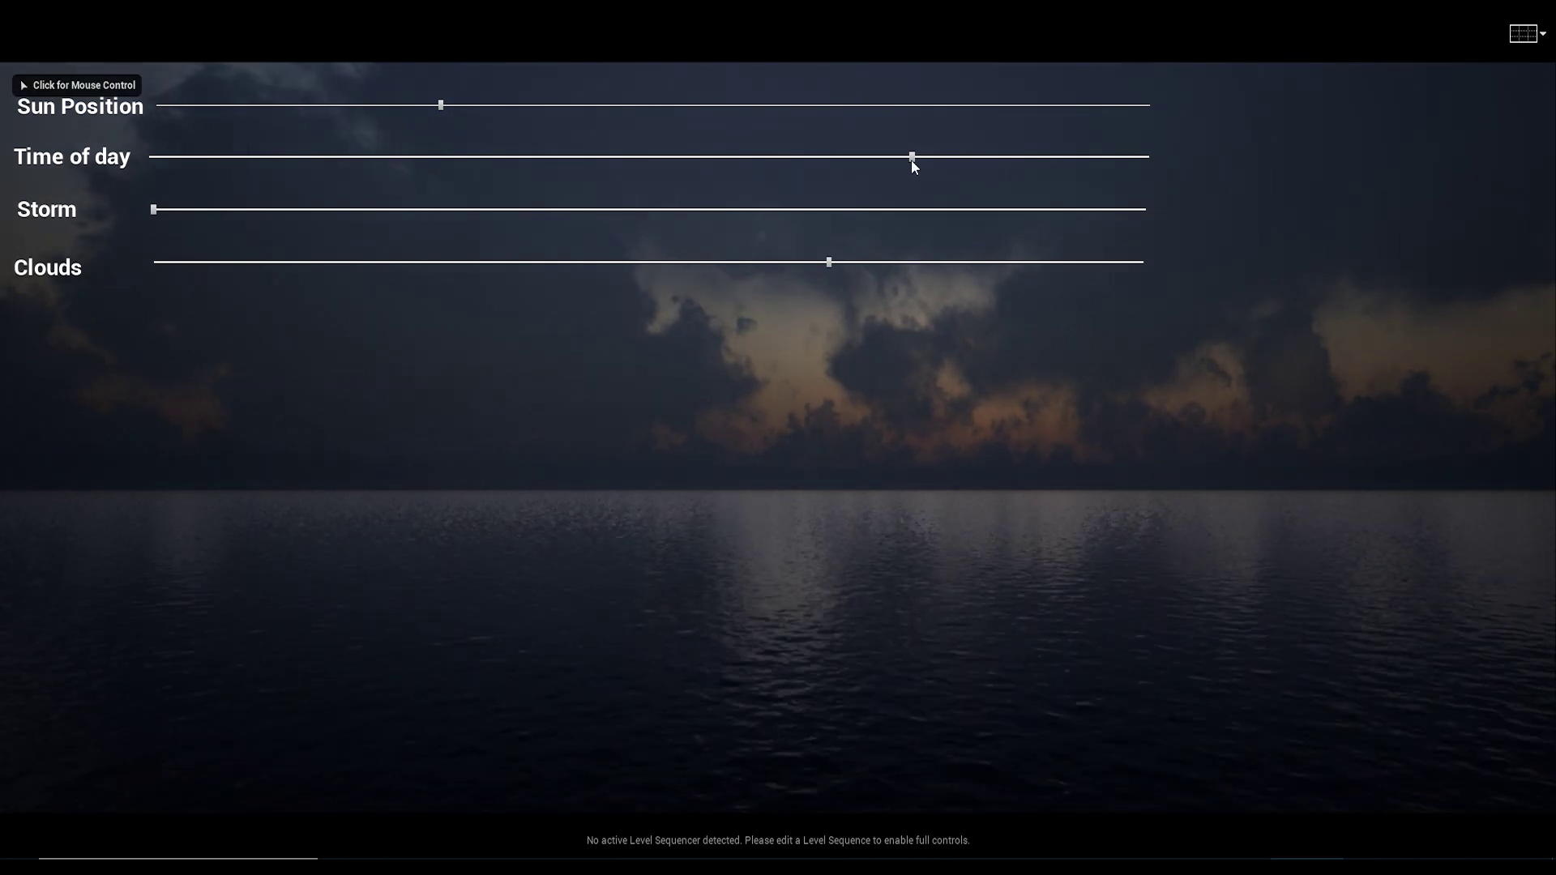
left_click_drag(911, 162, 901, 158)
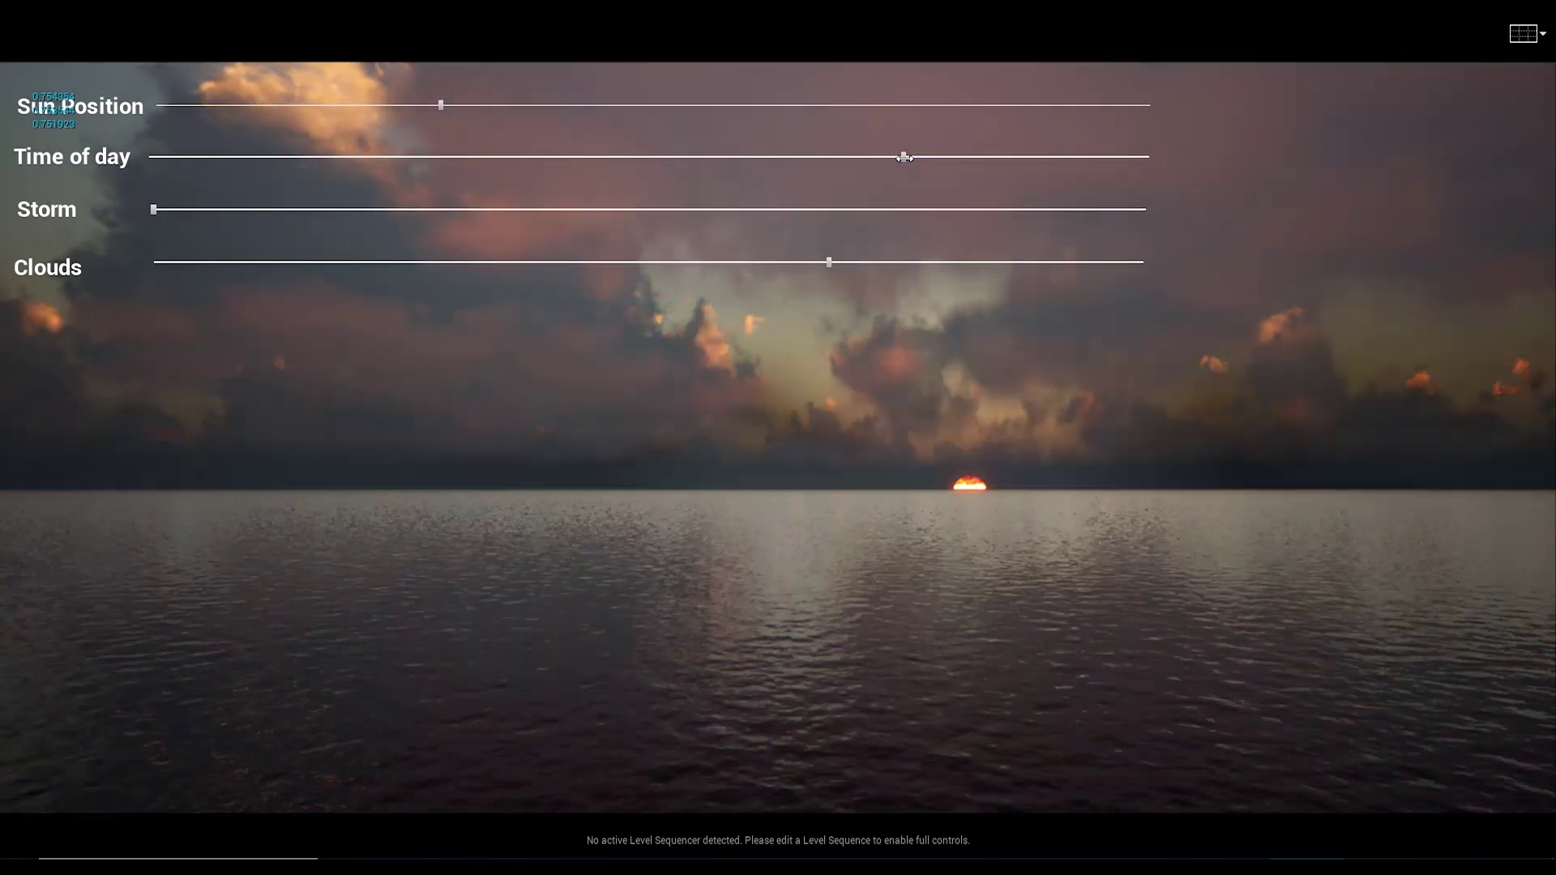
left_click(1008, 288)
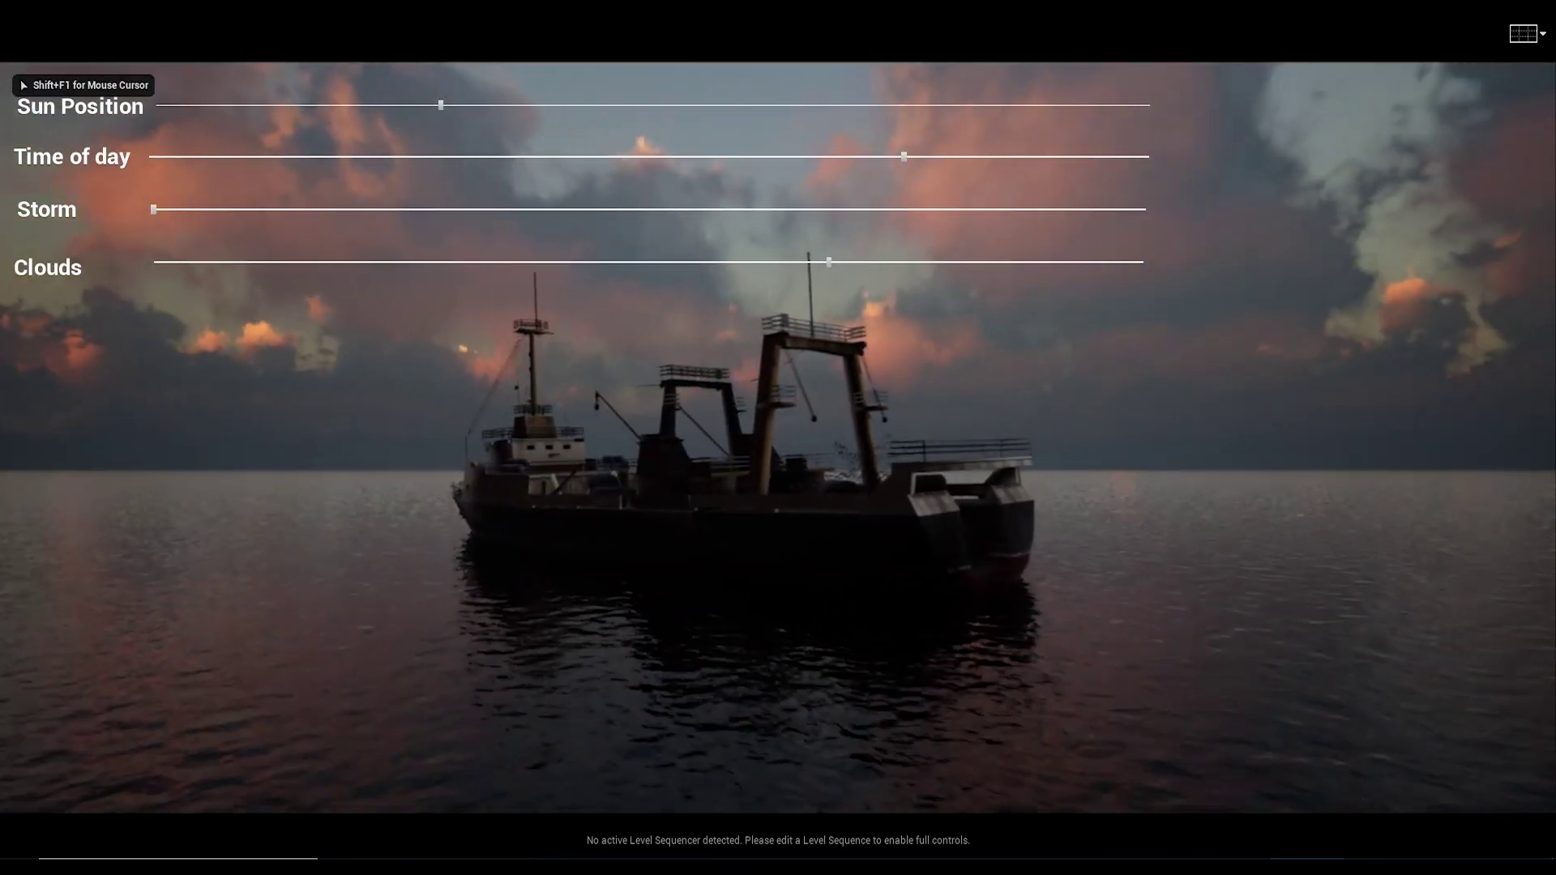
key("shift+F1")
left_click(1007, 288)
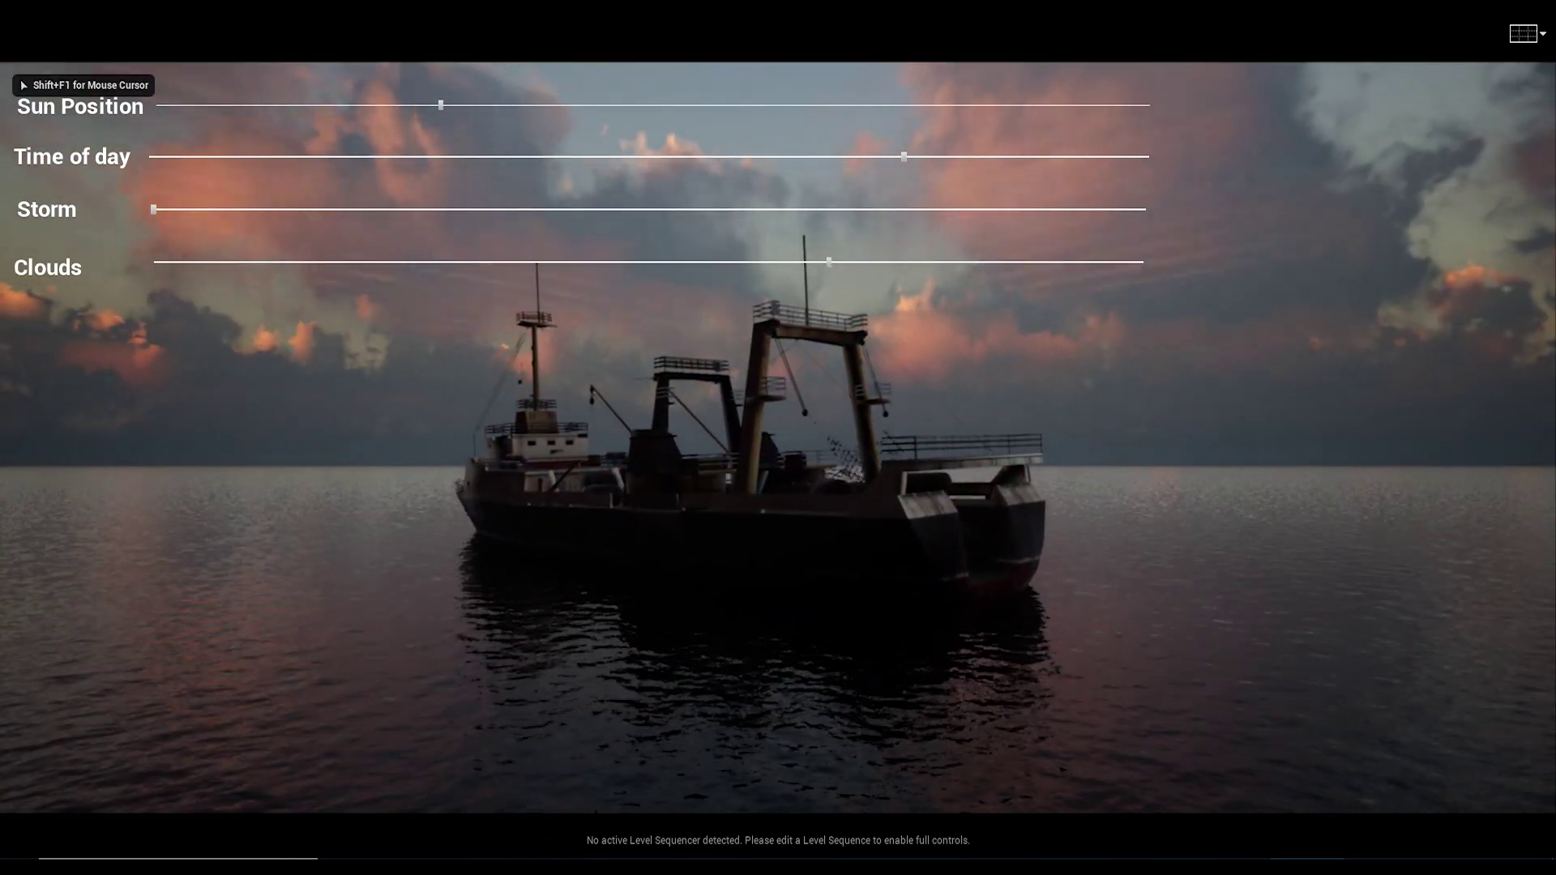
left_click_drag(477, 124, 858, 136)
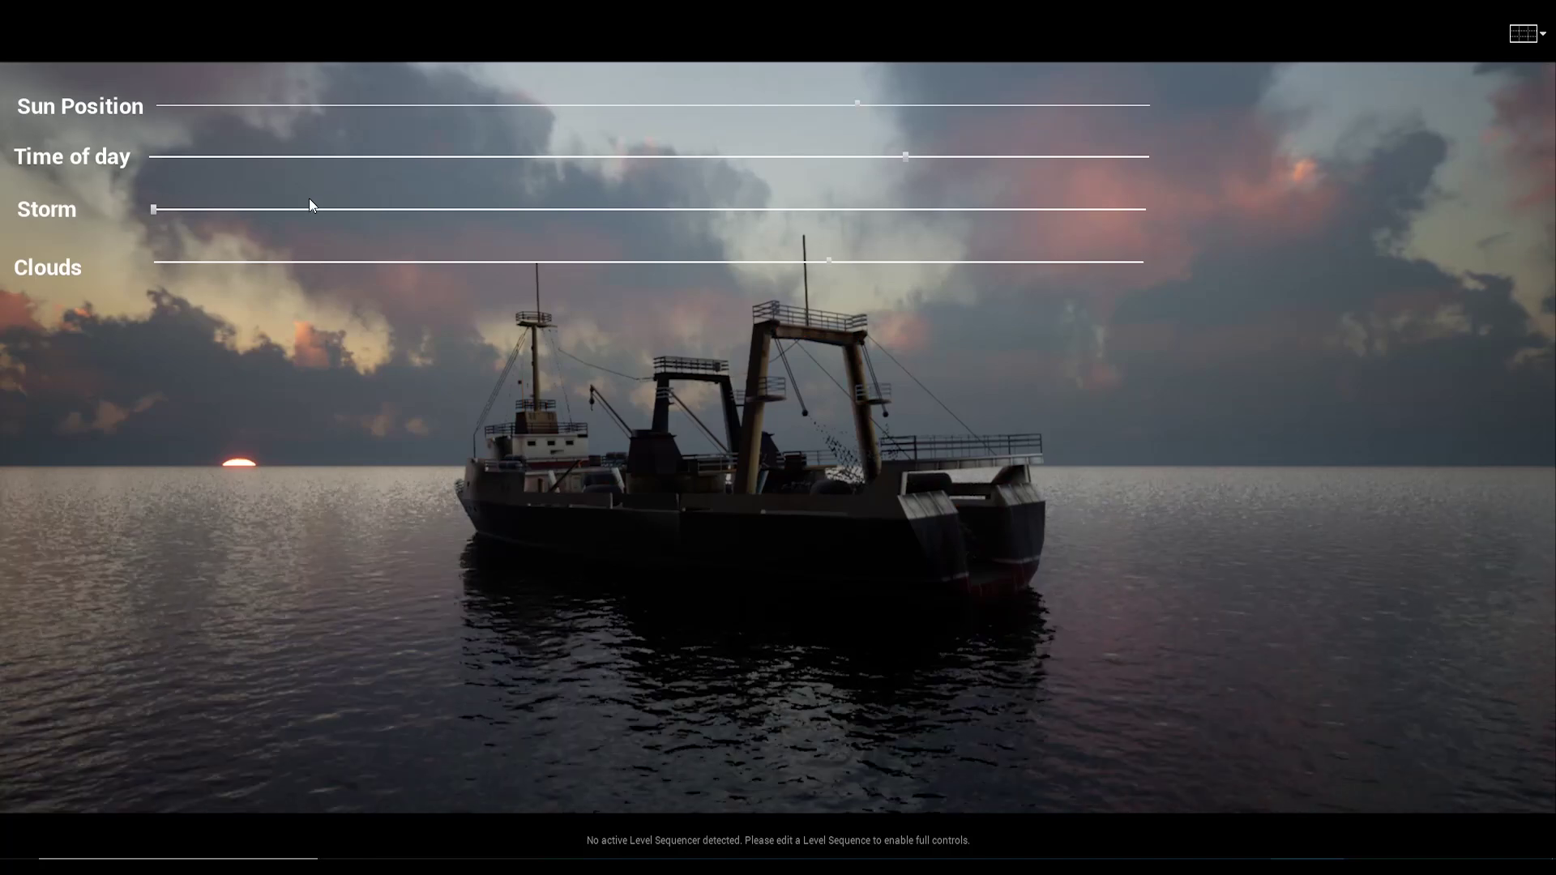
- Raise the storm strength to about three-quarters for heavy, breaking waves
left_click_drag(309, 209, 674, 209)
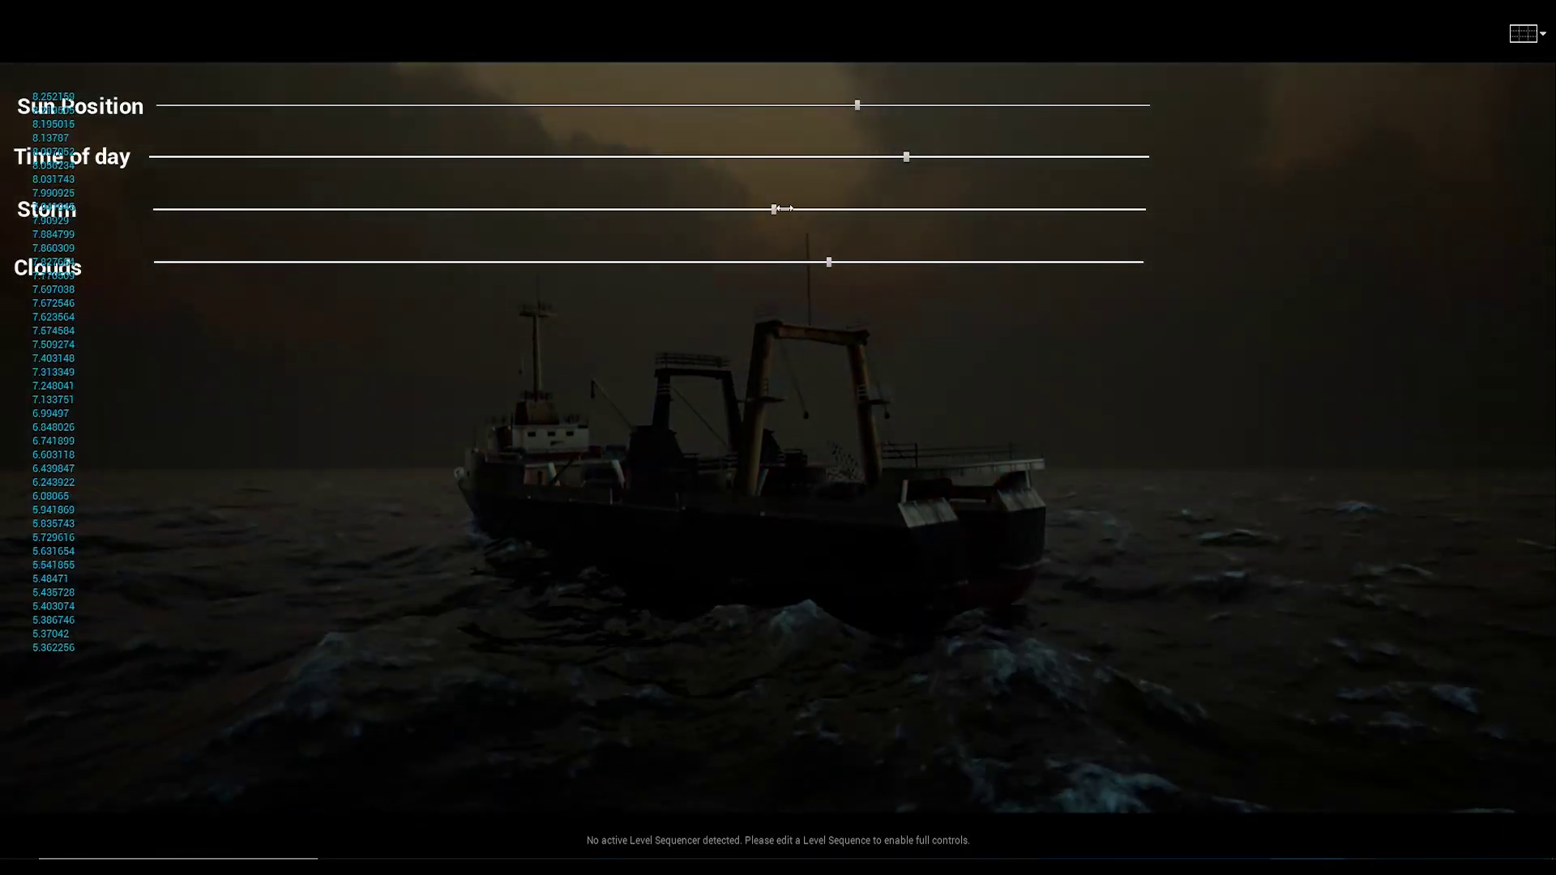
left_click_drag(785, 210, 906, 206)
left_click(827, 401)
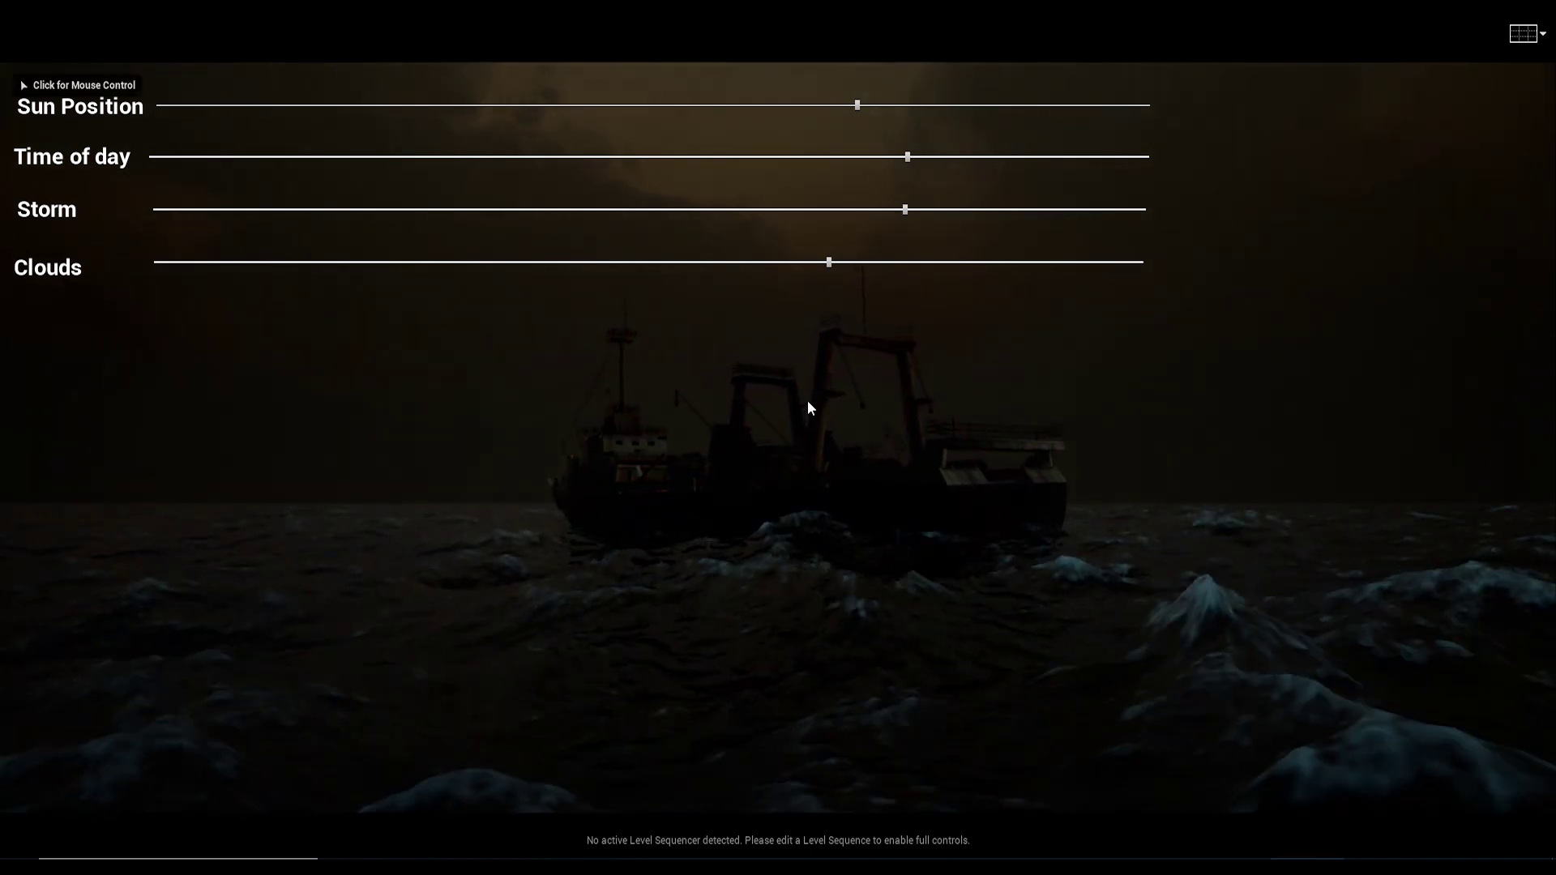
- Push the storm near full then drop it low, clear most clouds, and set time of day near 0.23
left_click_drag(905, 209, 986, 209)
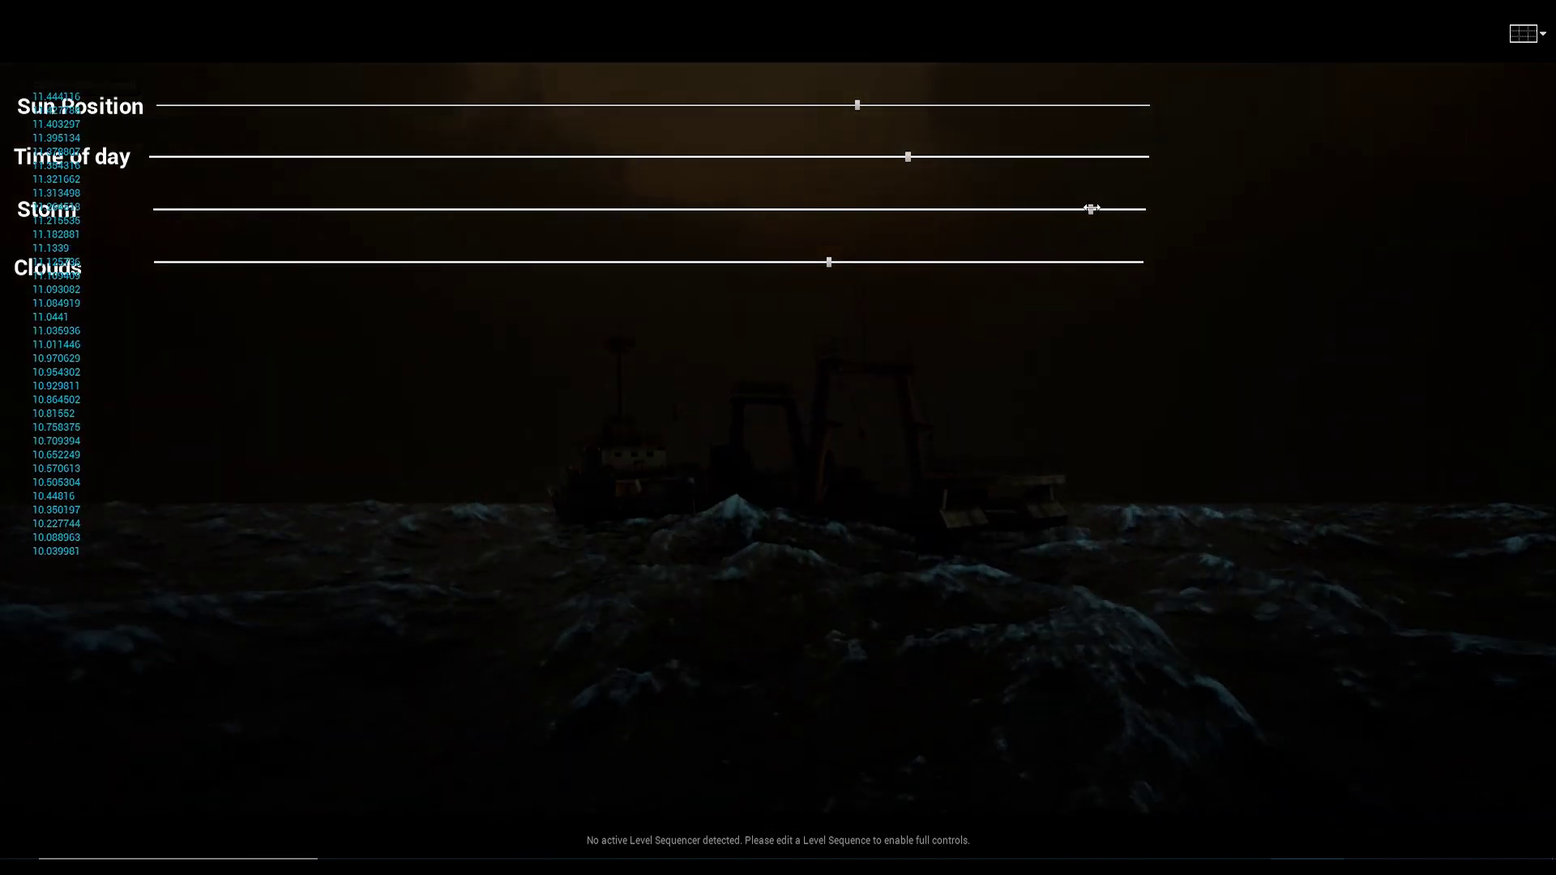
left_click_drag(1091, 209, 924, 210)
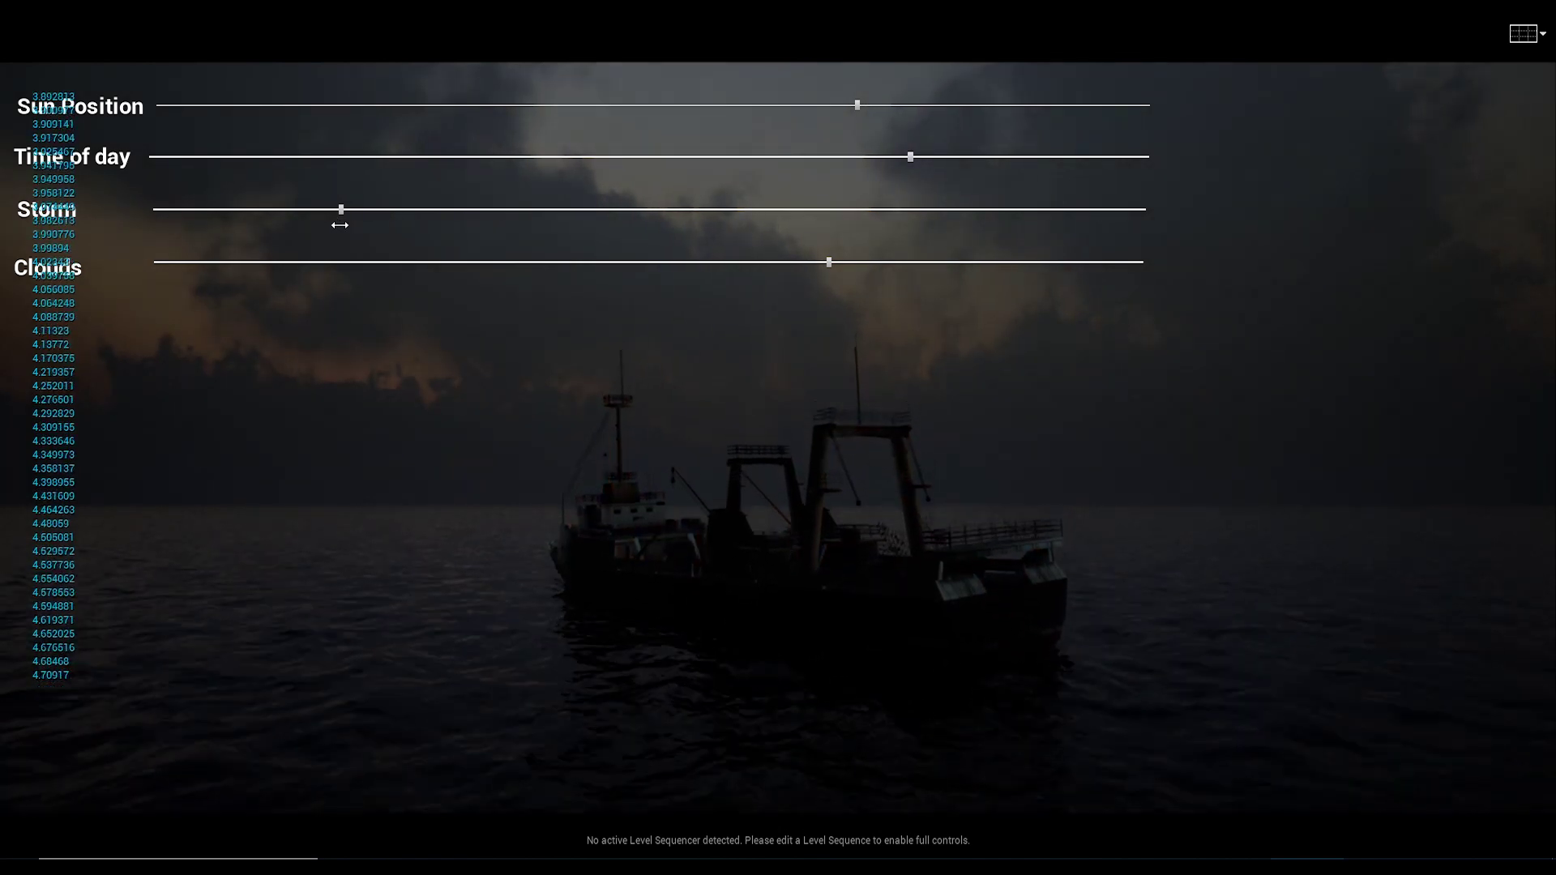
left_click_drag(310, 242, 266, 255)
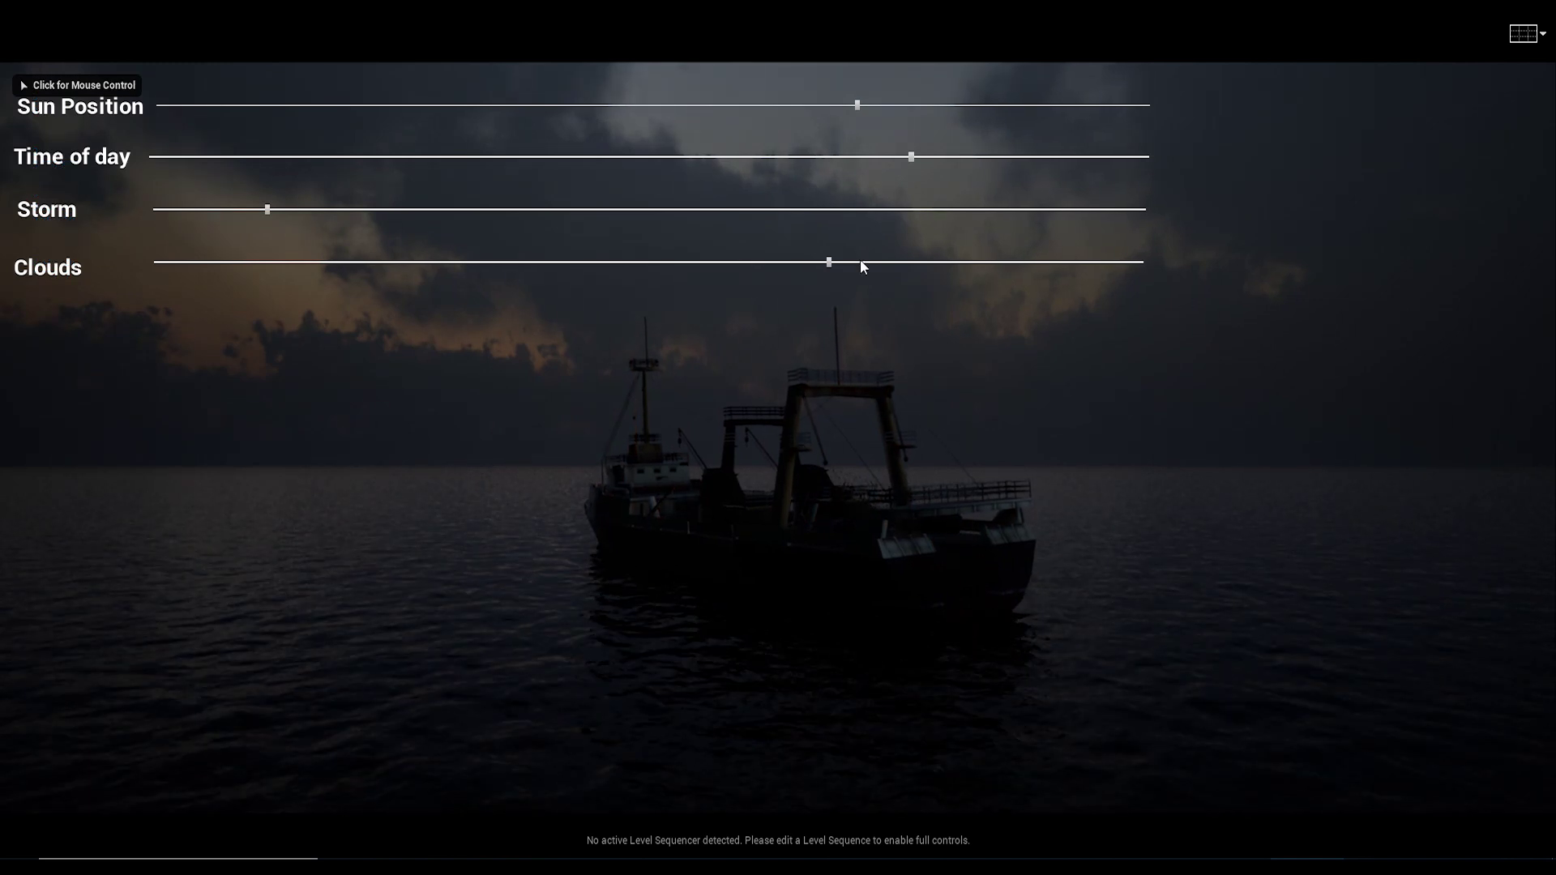
left_click_drag(794, 265, 463, 273)
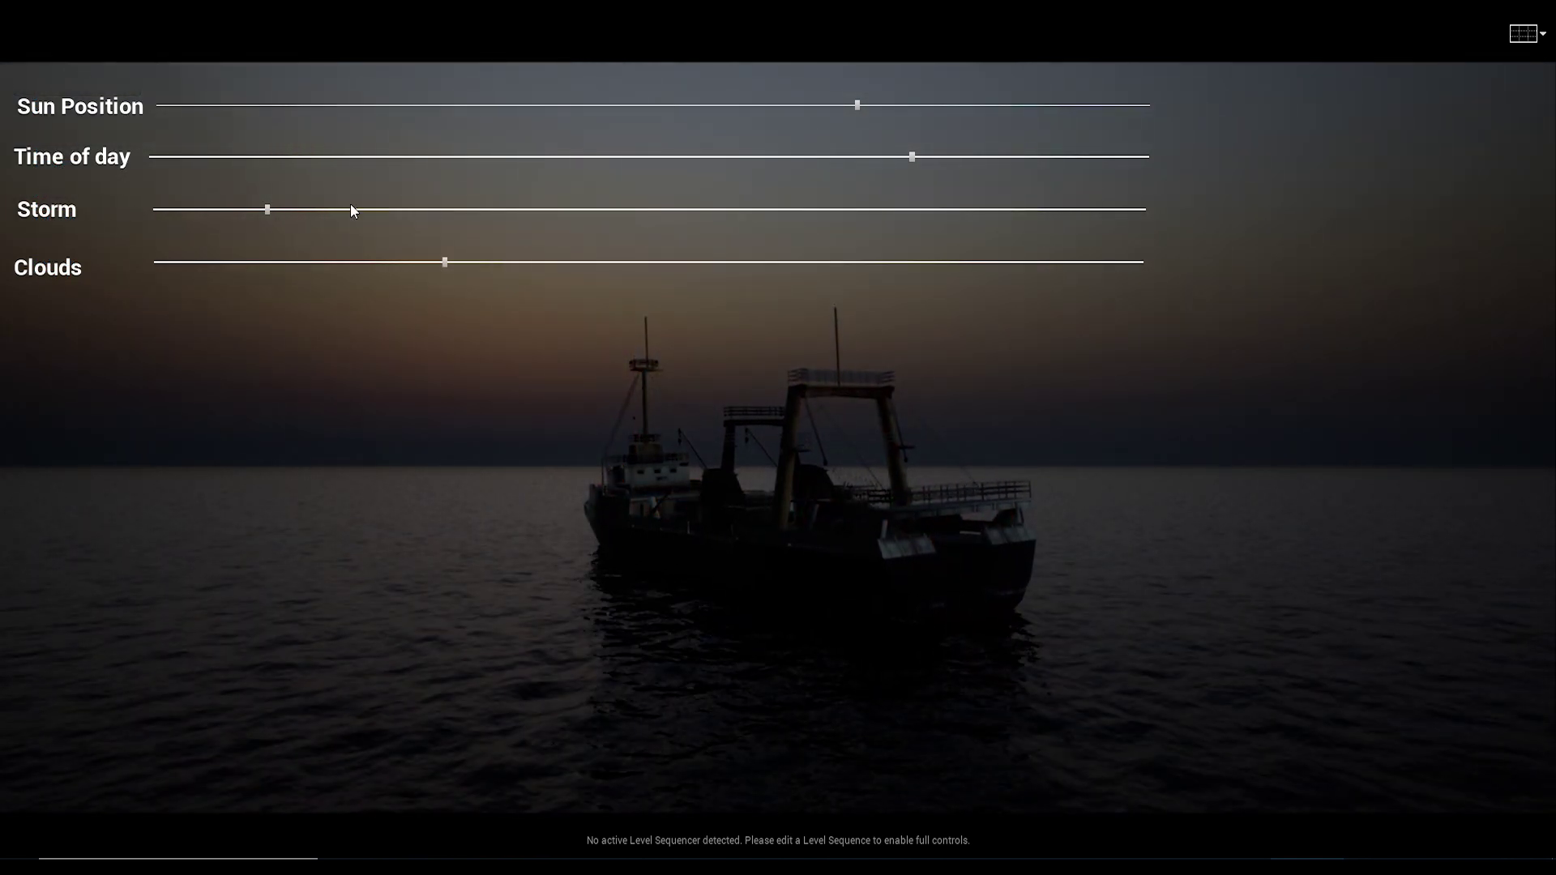
mouse_move(905, 167)
left_mouse_down()
mouse_move(368, 196)
mouse_move(391, 193)
left_mouse_up()
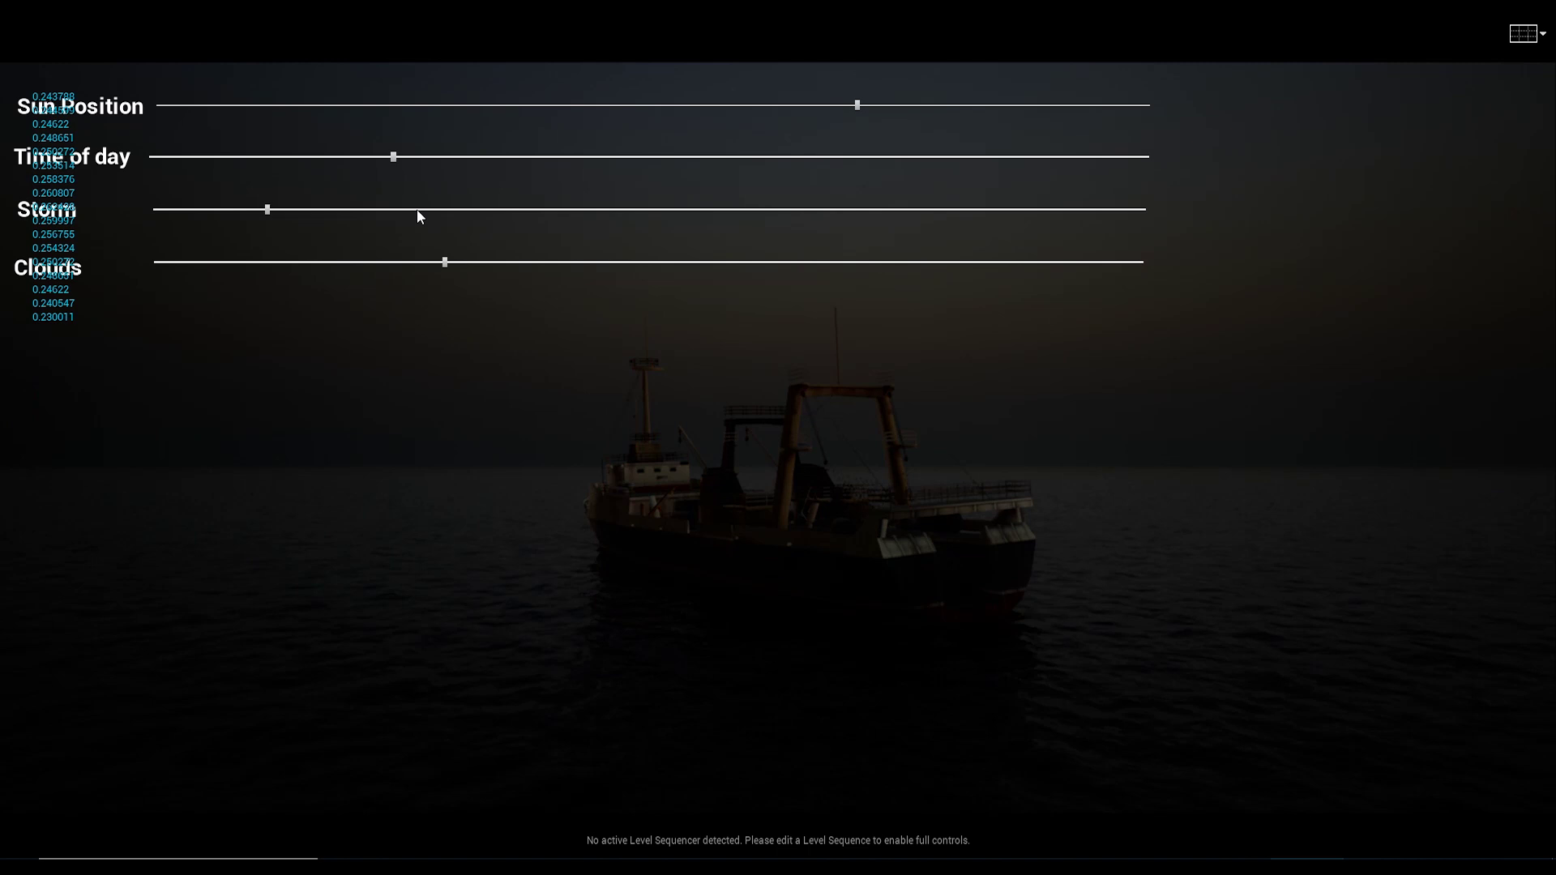
- Move the time of day into night and raise the storm to about half for rougher seas
left_click(418, 212)
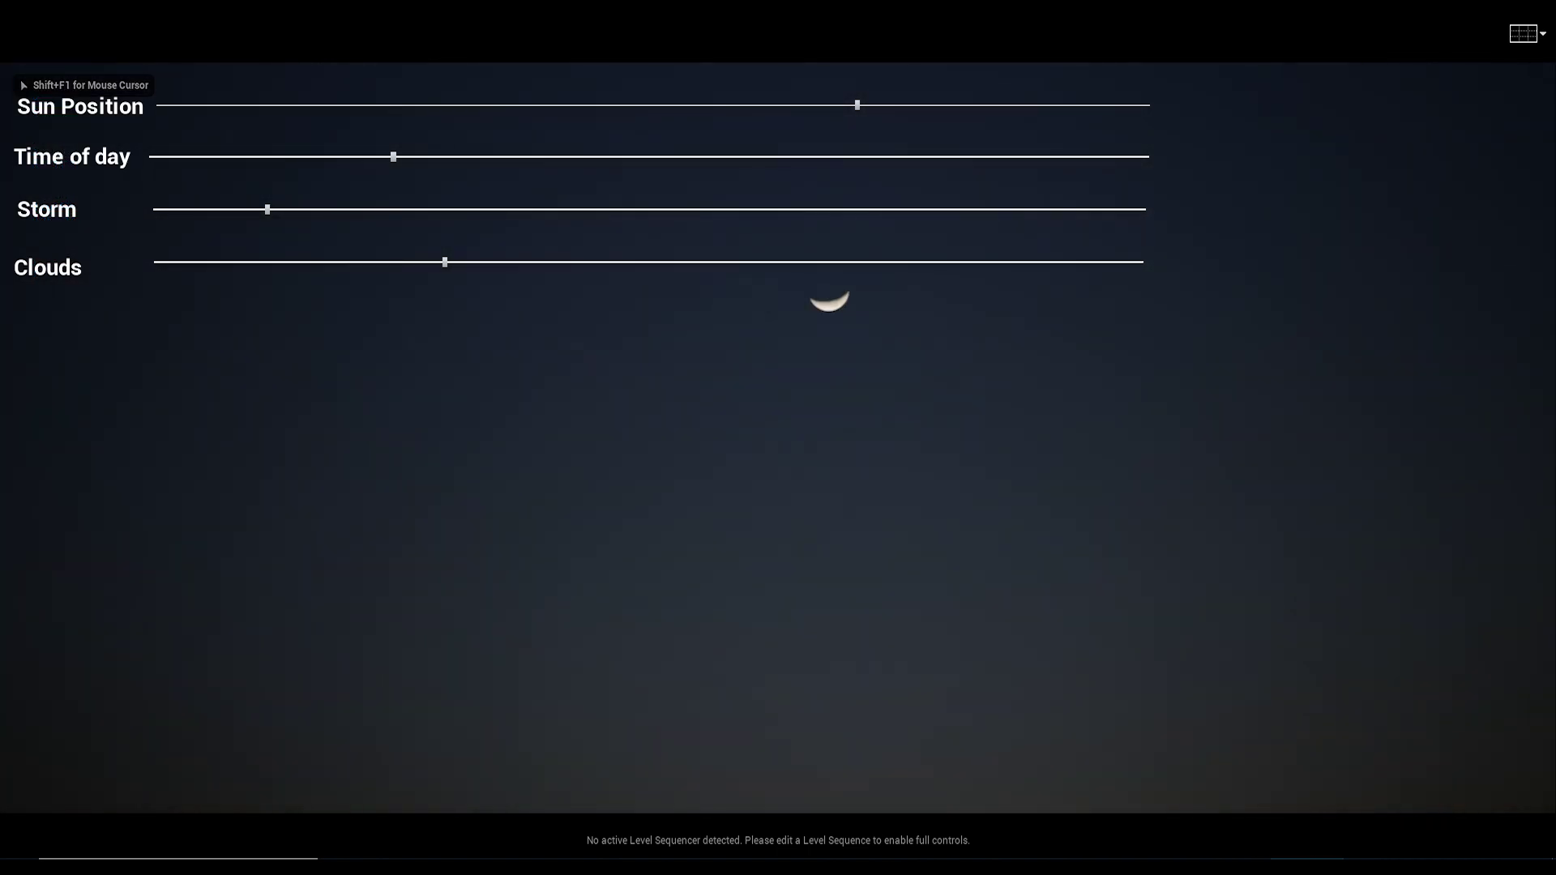
mouse_move(777, 438)
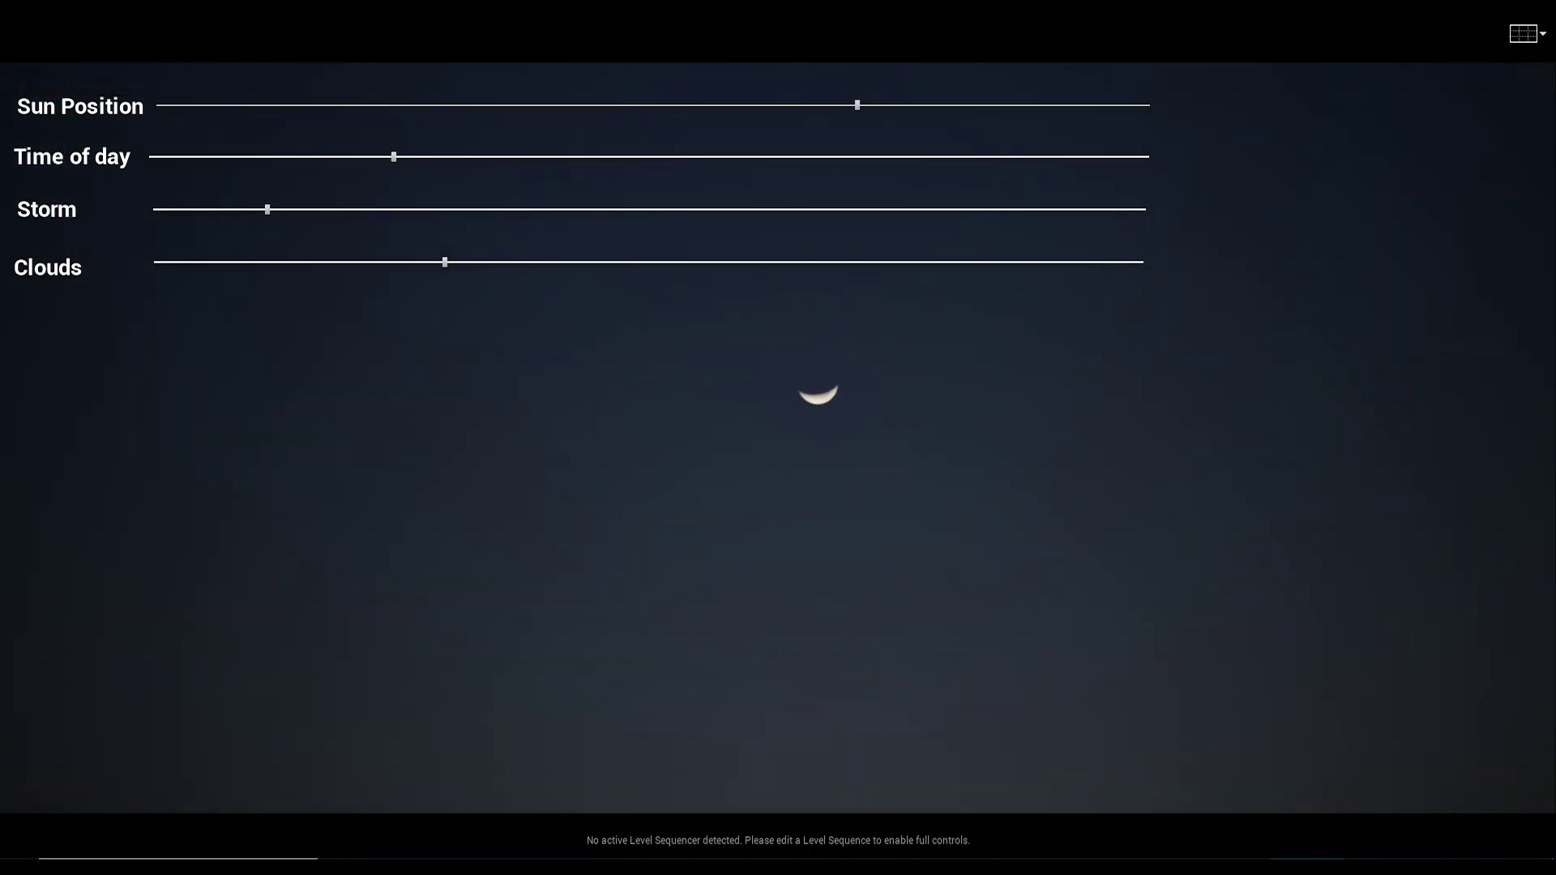
key("shift+F1")
left_click_drag(394, 158, 369, 164)
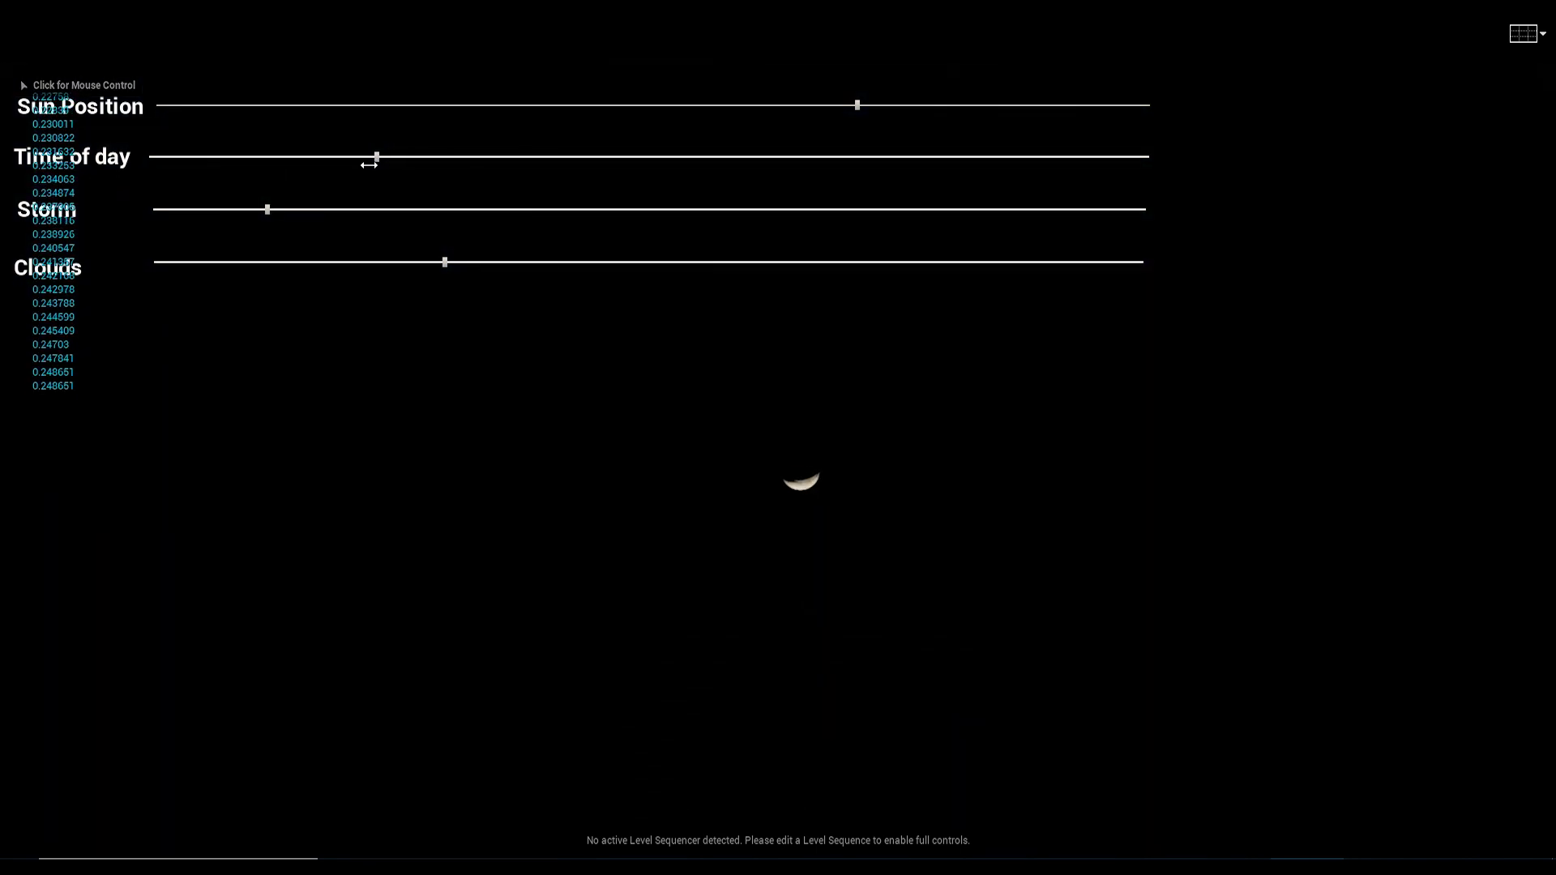
left_click(429, 327)
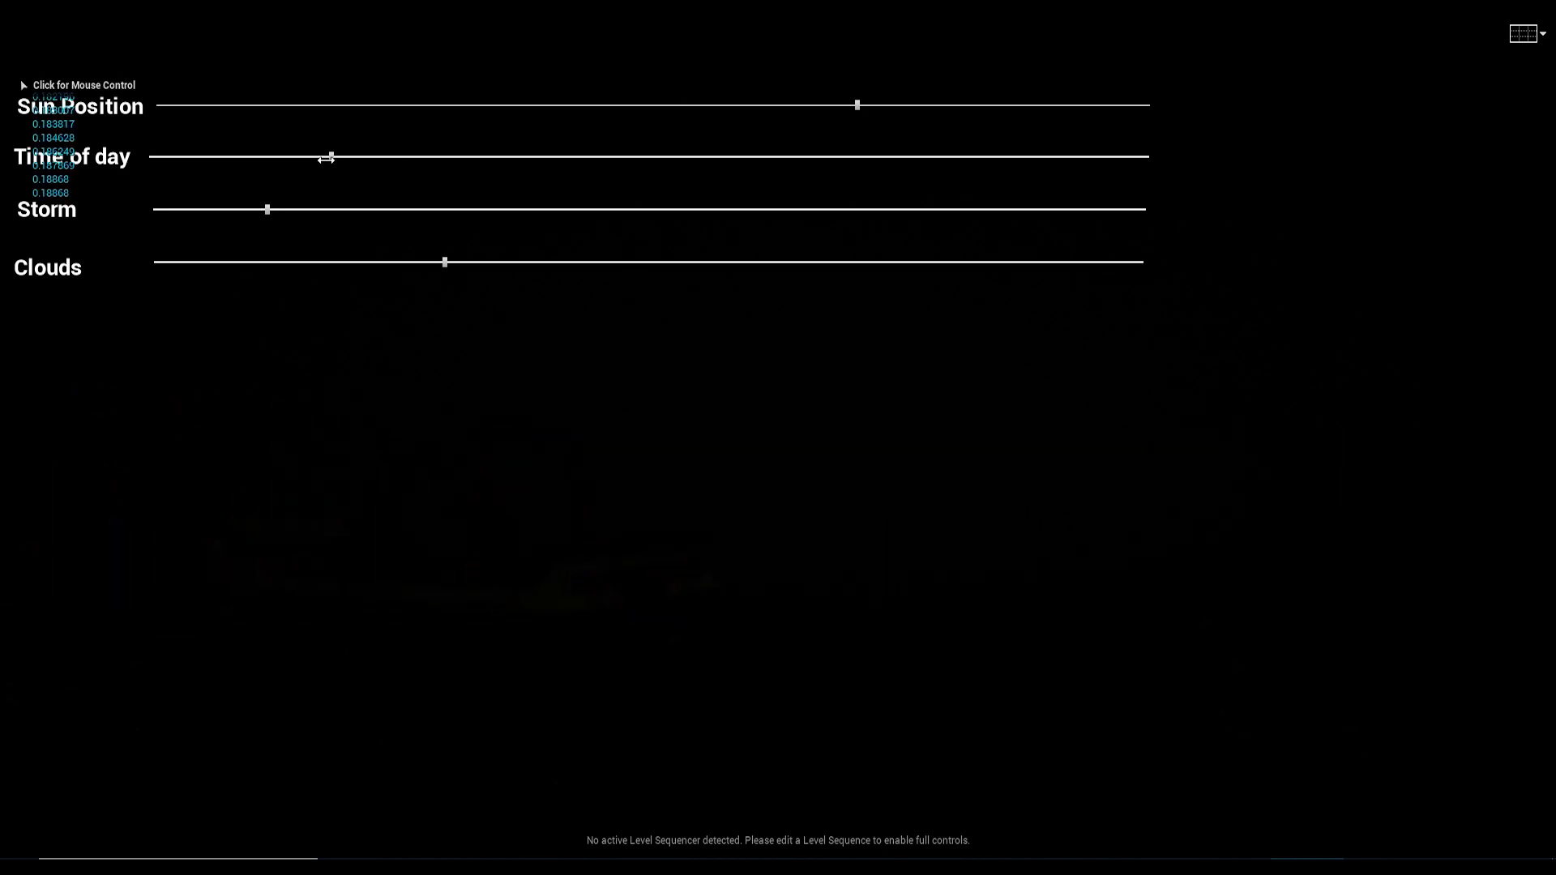
left_click_drag(232, 170, 218, 175)
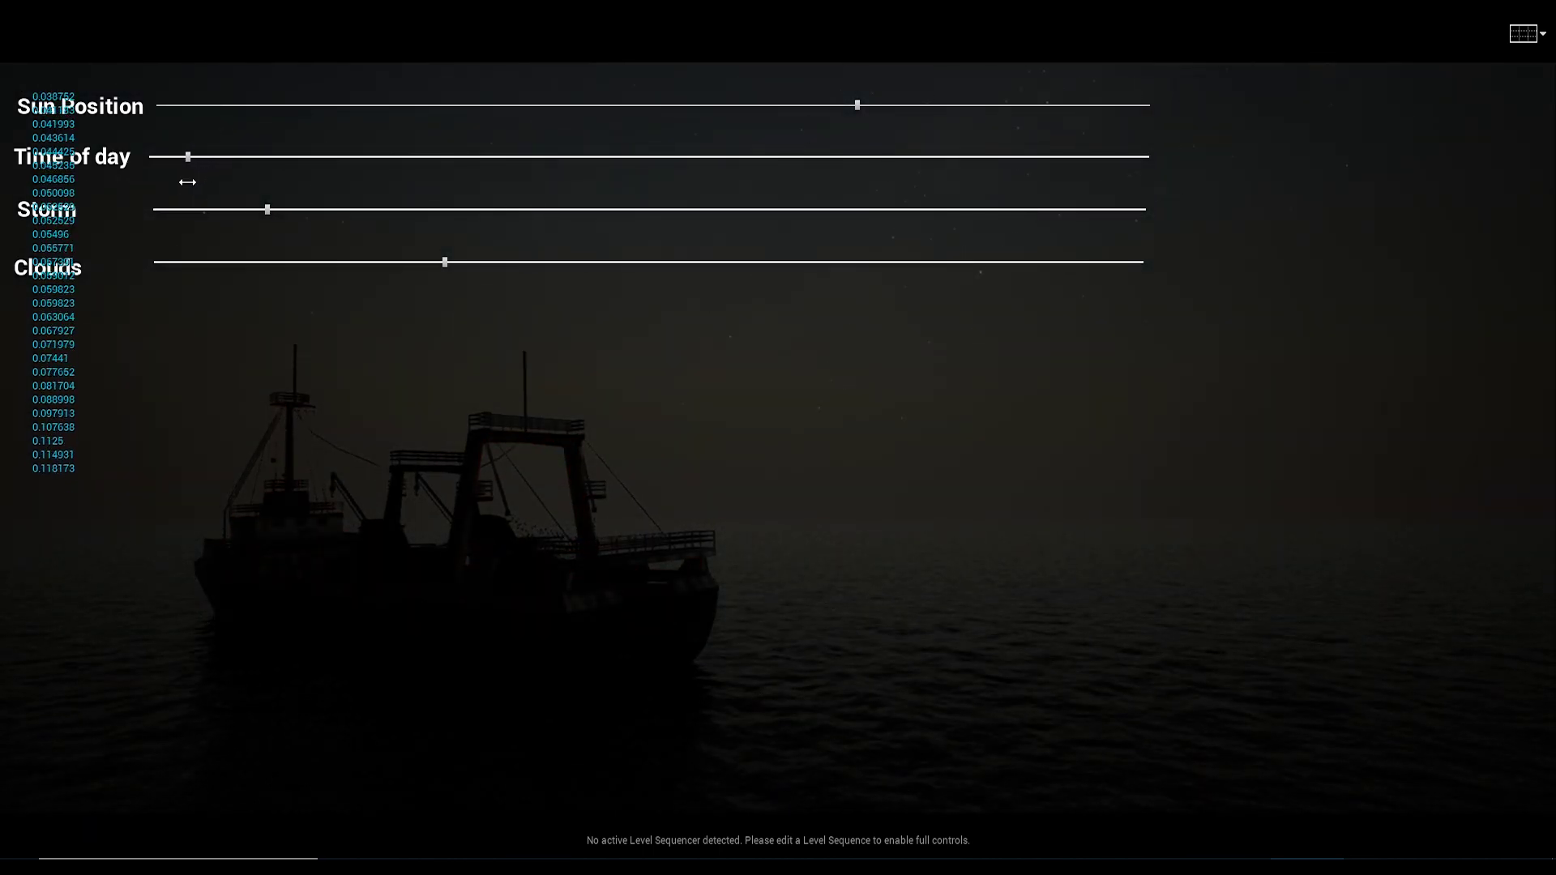
left_click(360, 301)
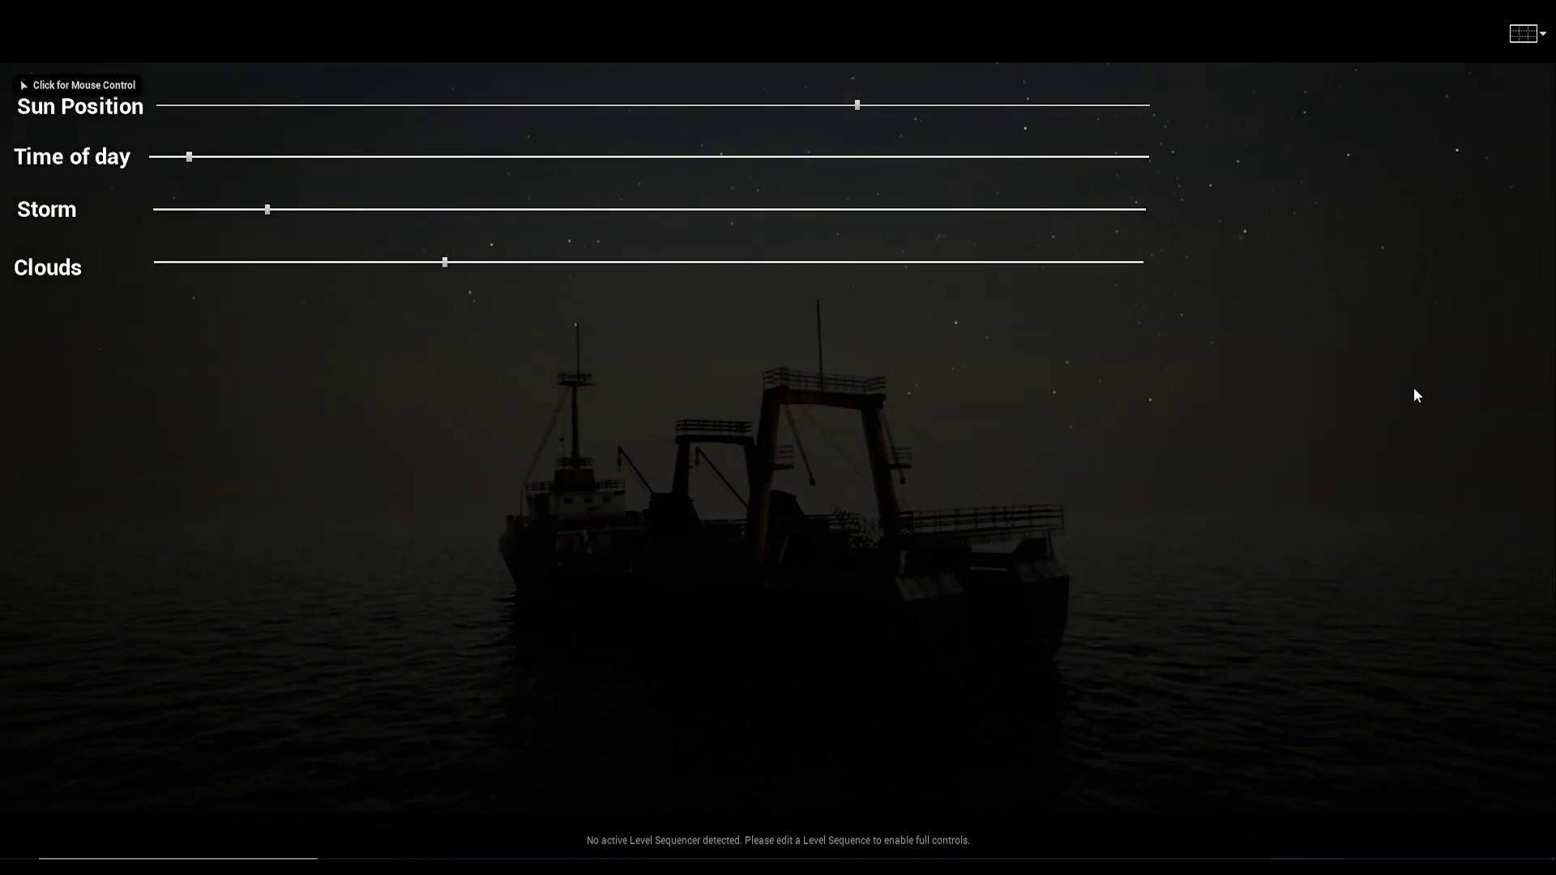
left_click_drag(433, 210, 637, 209)
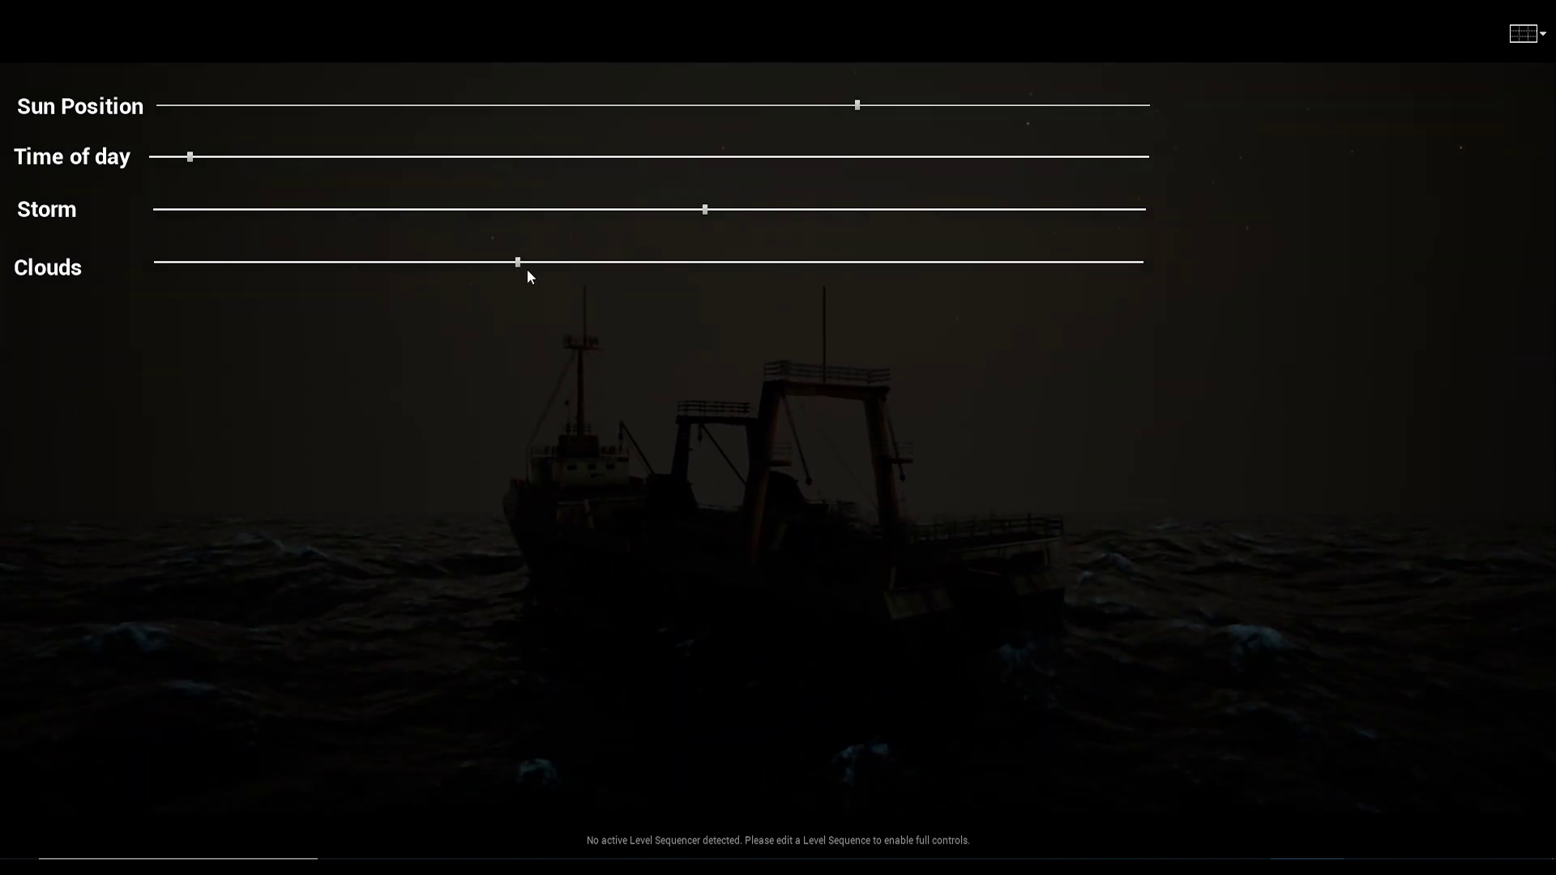
- Lower the storm, set the time of day back to evening and settle on moderate cloud cover
left_click_drag(704, 211, 373, 217)
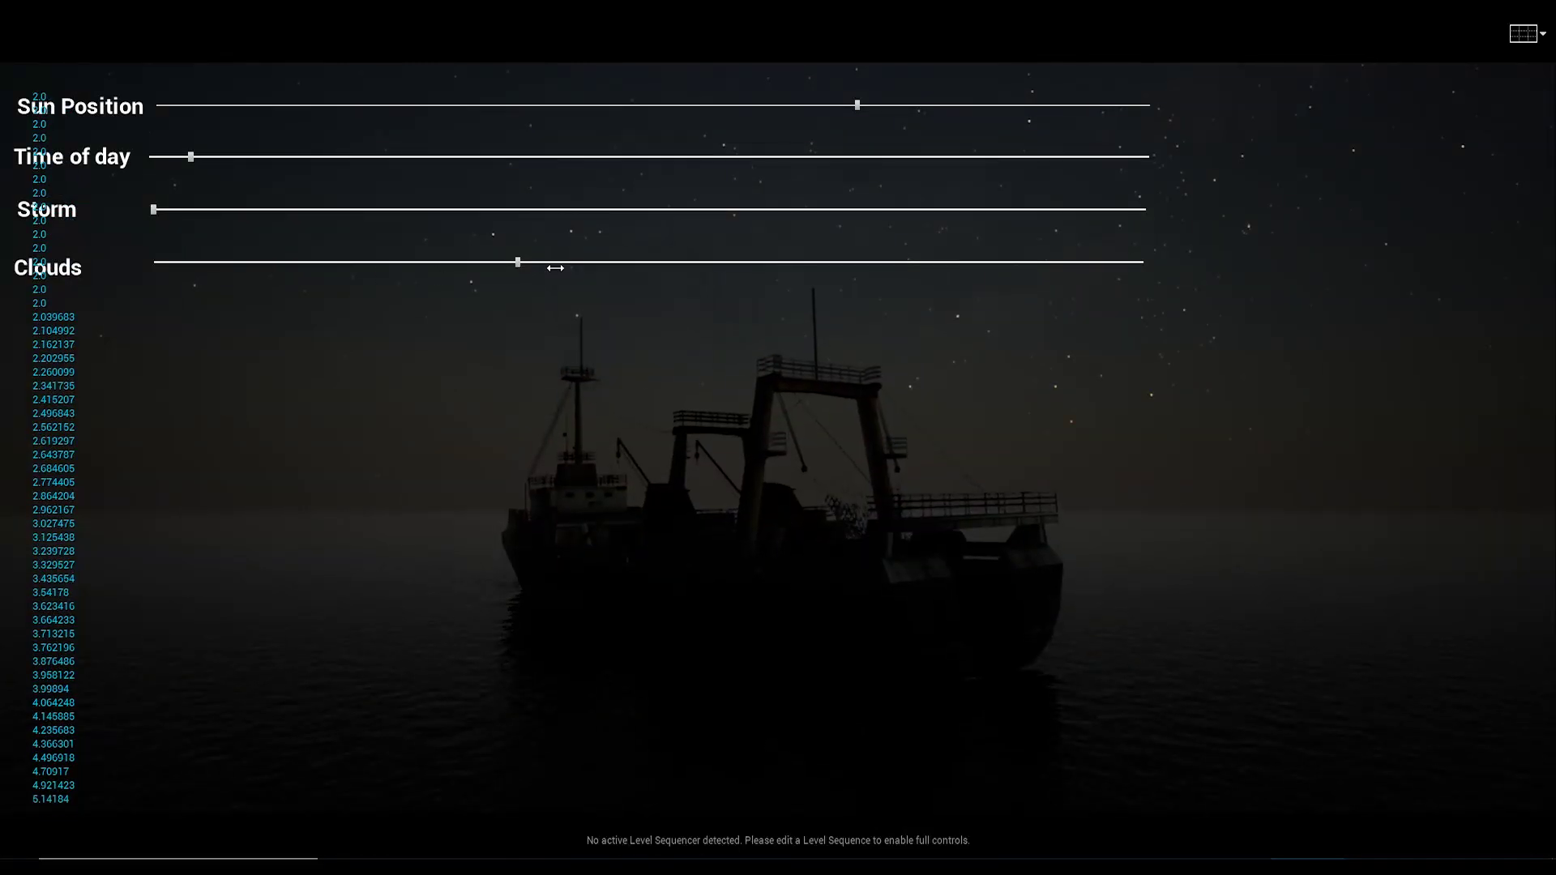
left_click_drag(892, 277, 1033, 278)
left_click_drag(908, 277, 830, 277)
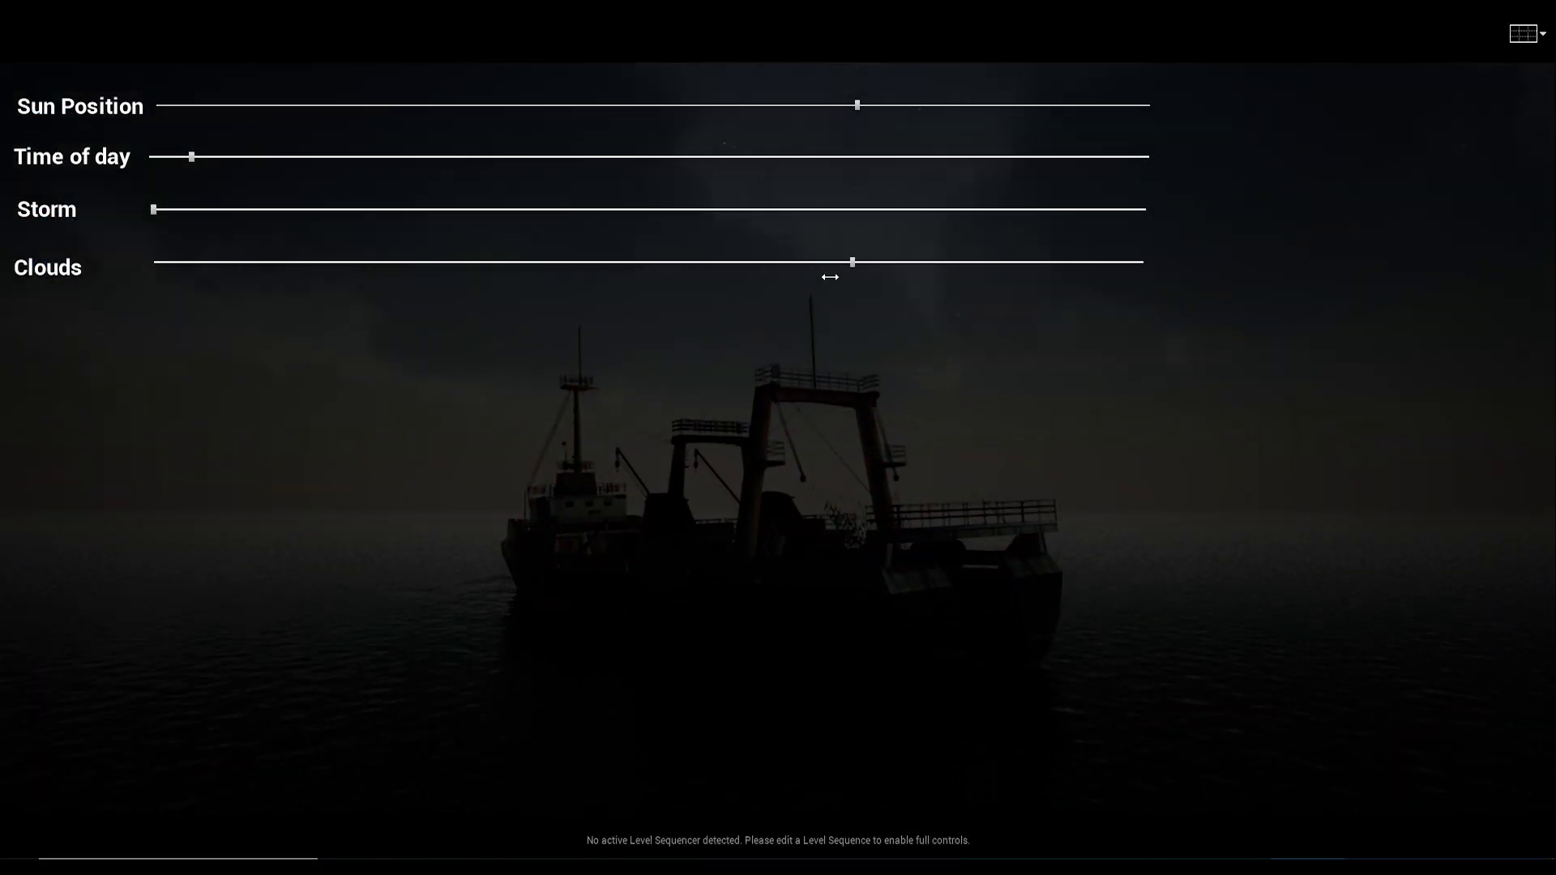
left_click_drag(226, 170, 449, 160)
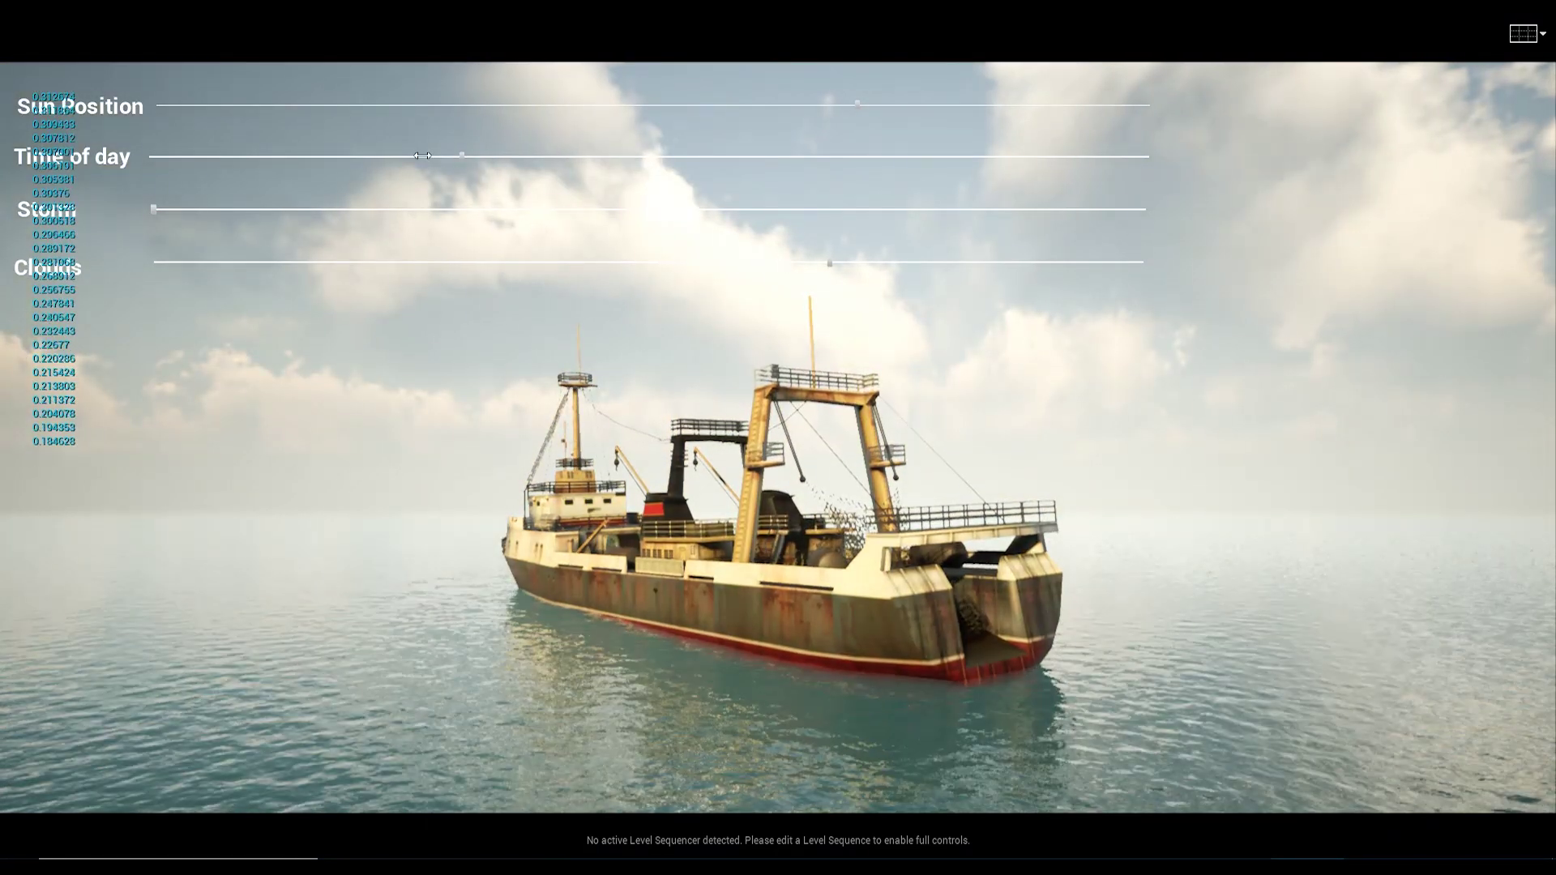
mouse_move(450, 161)
left_mouse_down()
mouse_move(375, 156)
mouse_move(396, 154)
left_mouse_up()
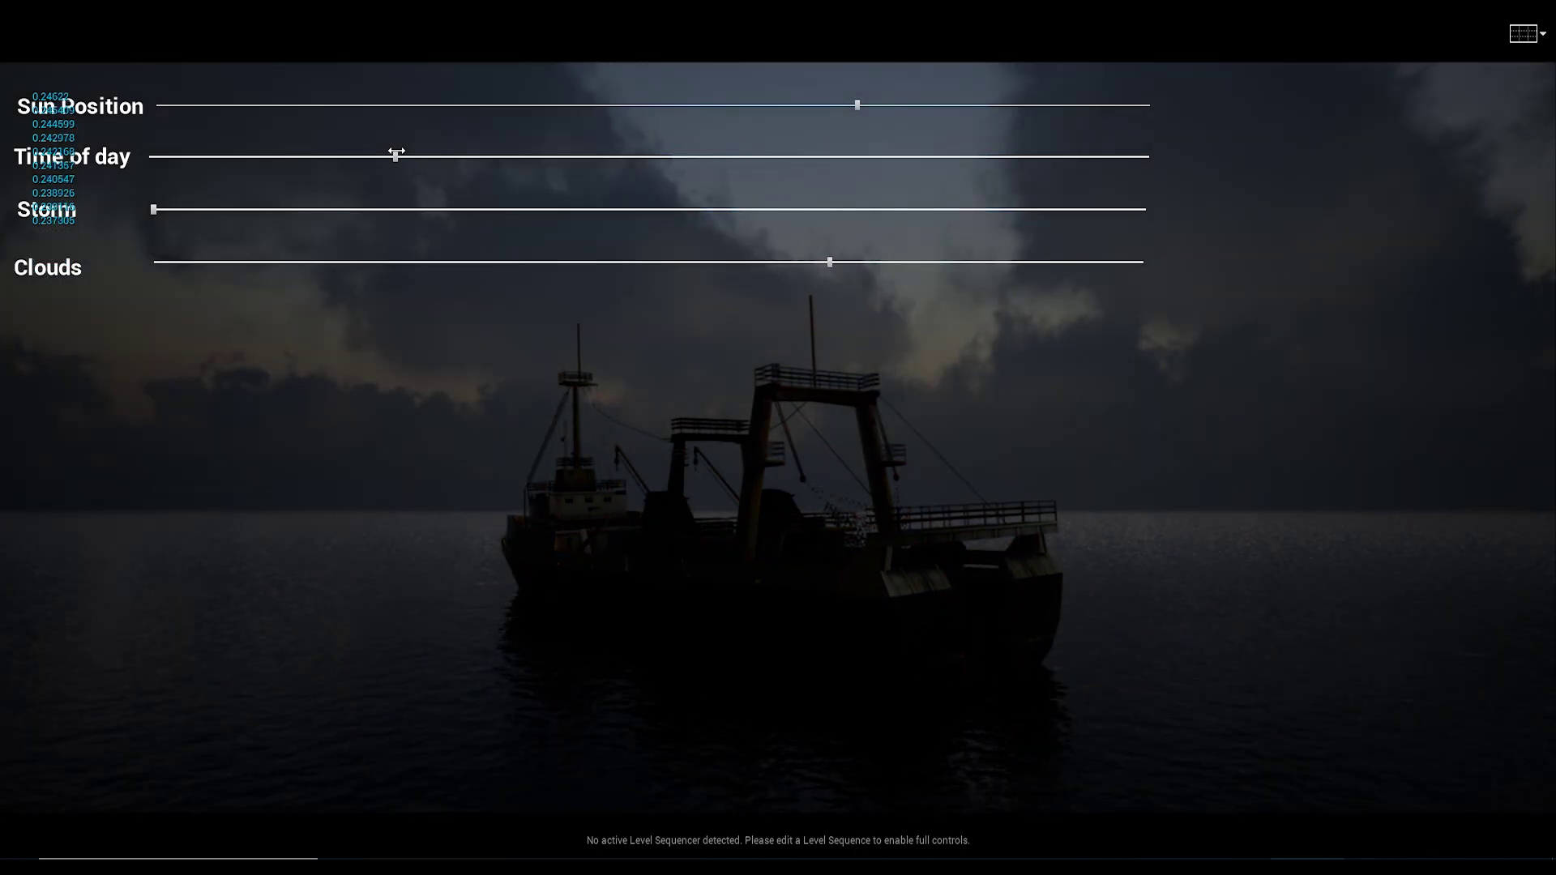
mouse_move(833, 264)
left_mouse_down()
mouse_move(795, 278)
mouse_move(1104, 267)
left_mouse_up()
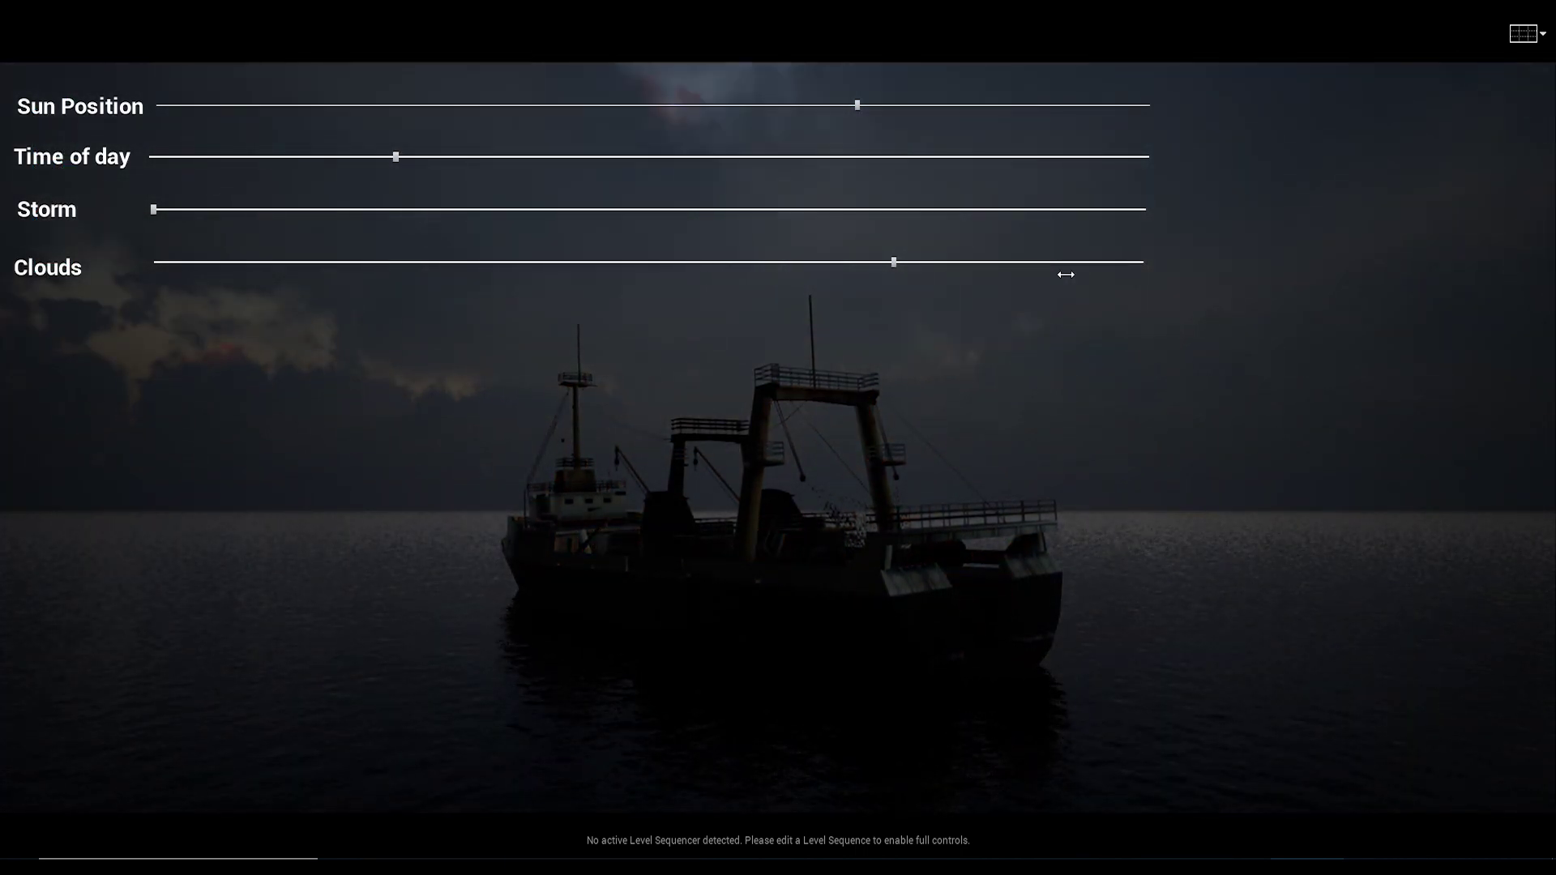
left_click_drag(783, 273, 362, 274)
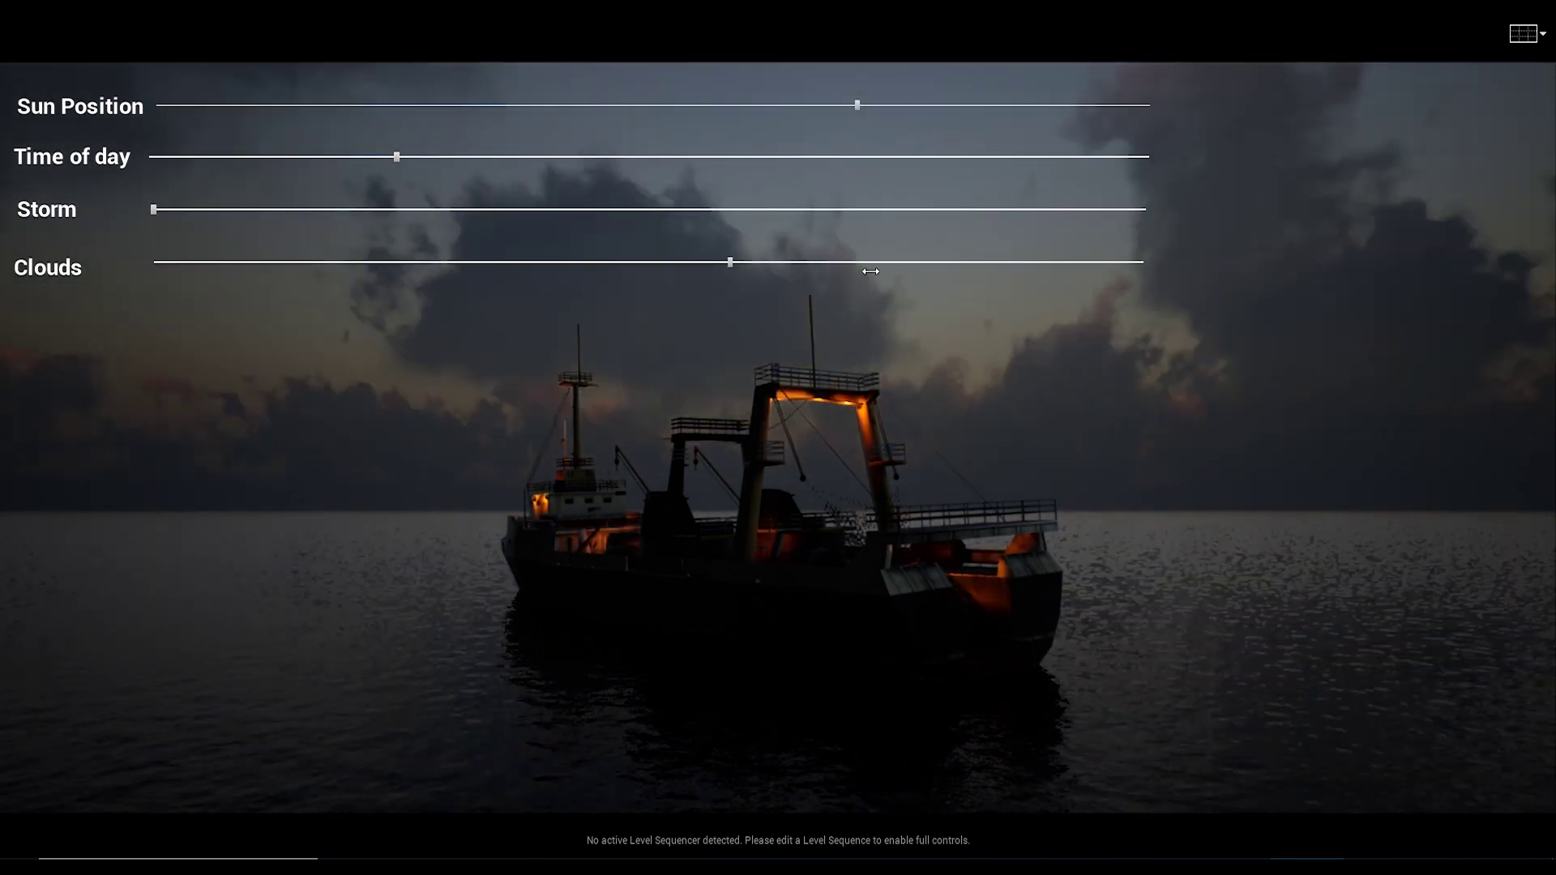
mouse_move(605, 273)
left_mouse_down()
mouse_move(895, 267)
mouse_move(619, 257)
left_mouse_up()
- Move the sun position back, nudge the time of day to a horizon sunset, and max out the storm
left_click_drag(825, 113, 590, 142)
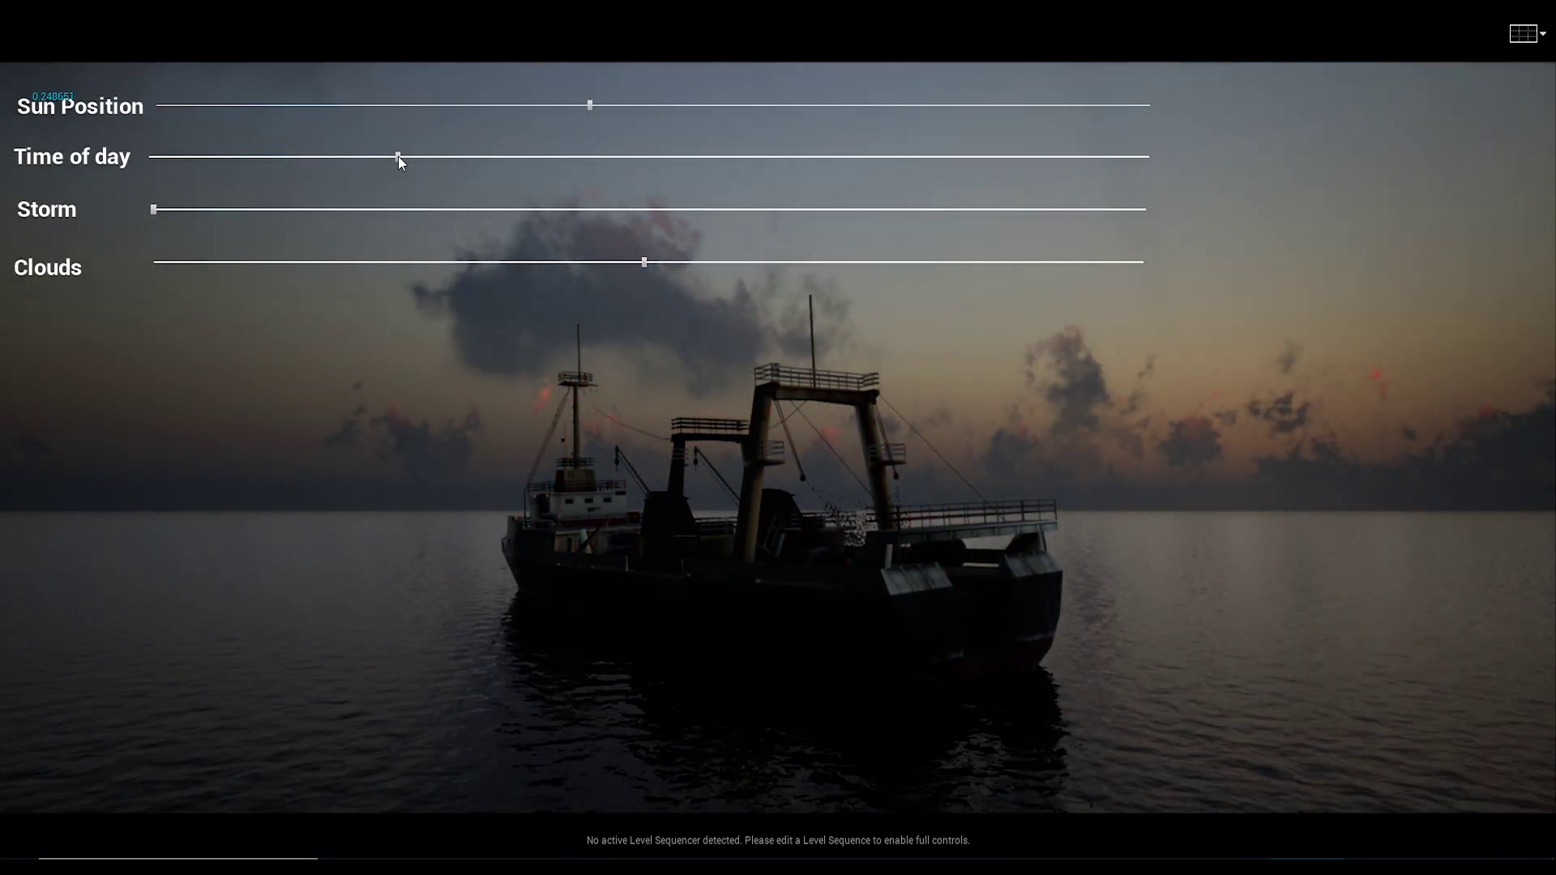
left_click_drag(398, 157, 400, 156)
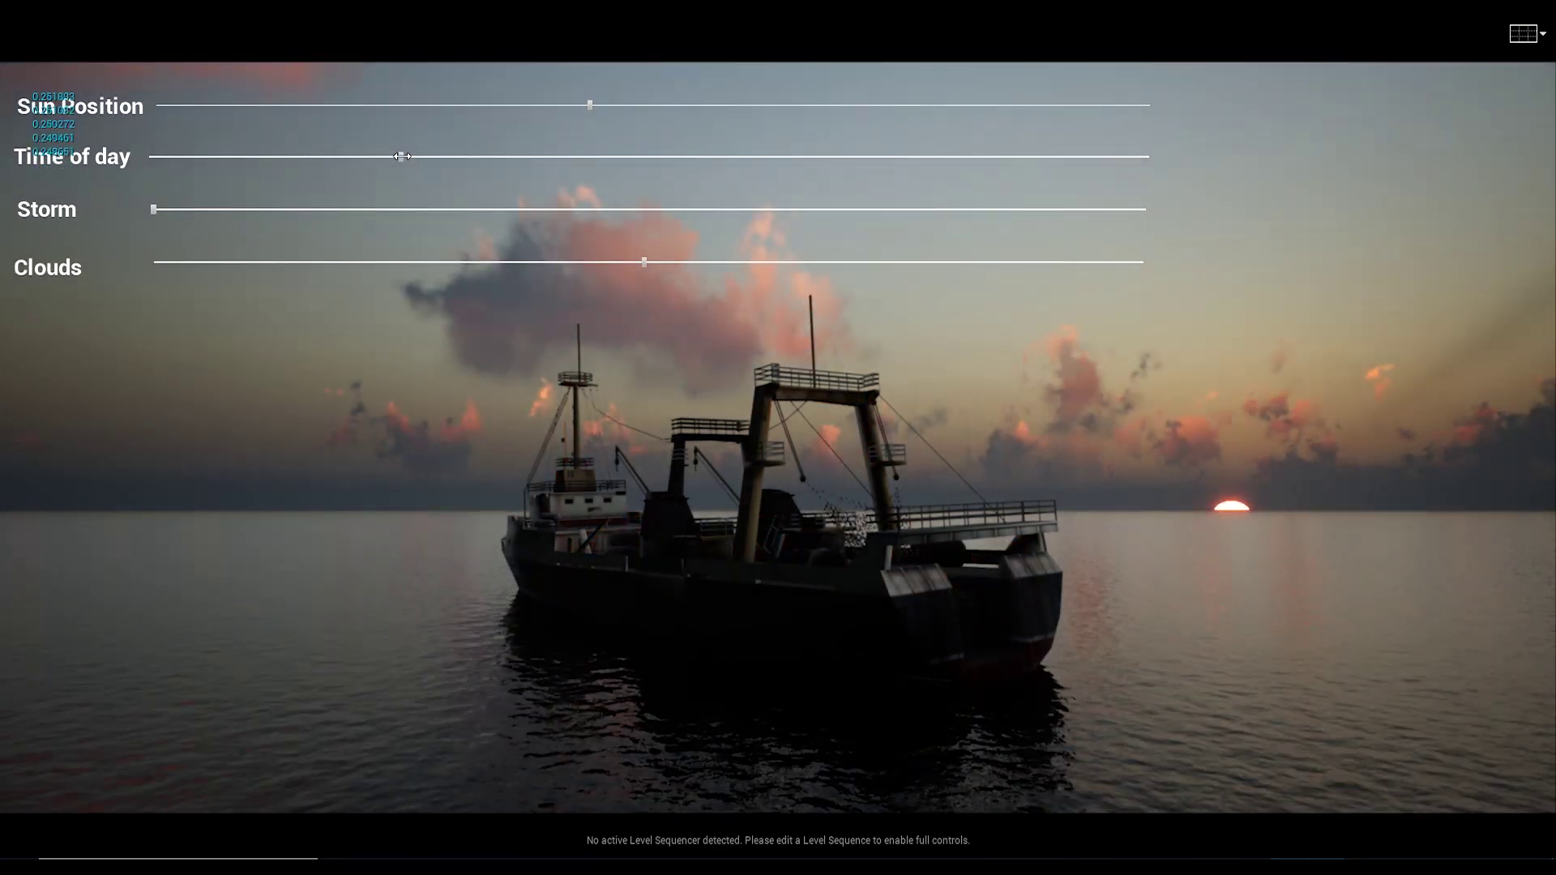
left_click_drag(291, 210, 312, 211)
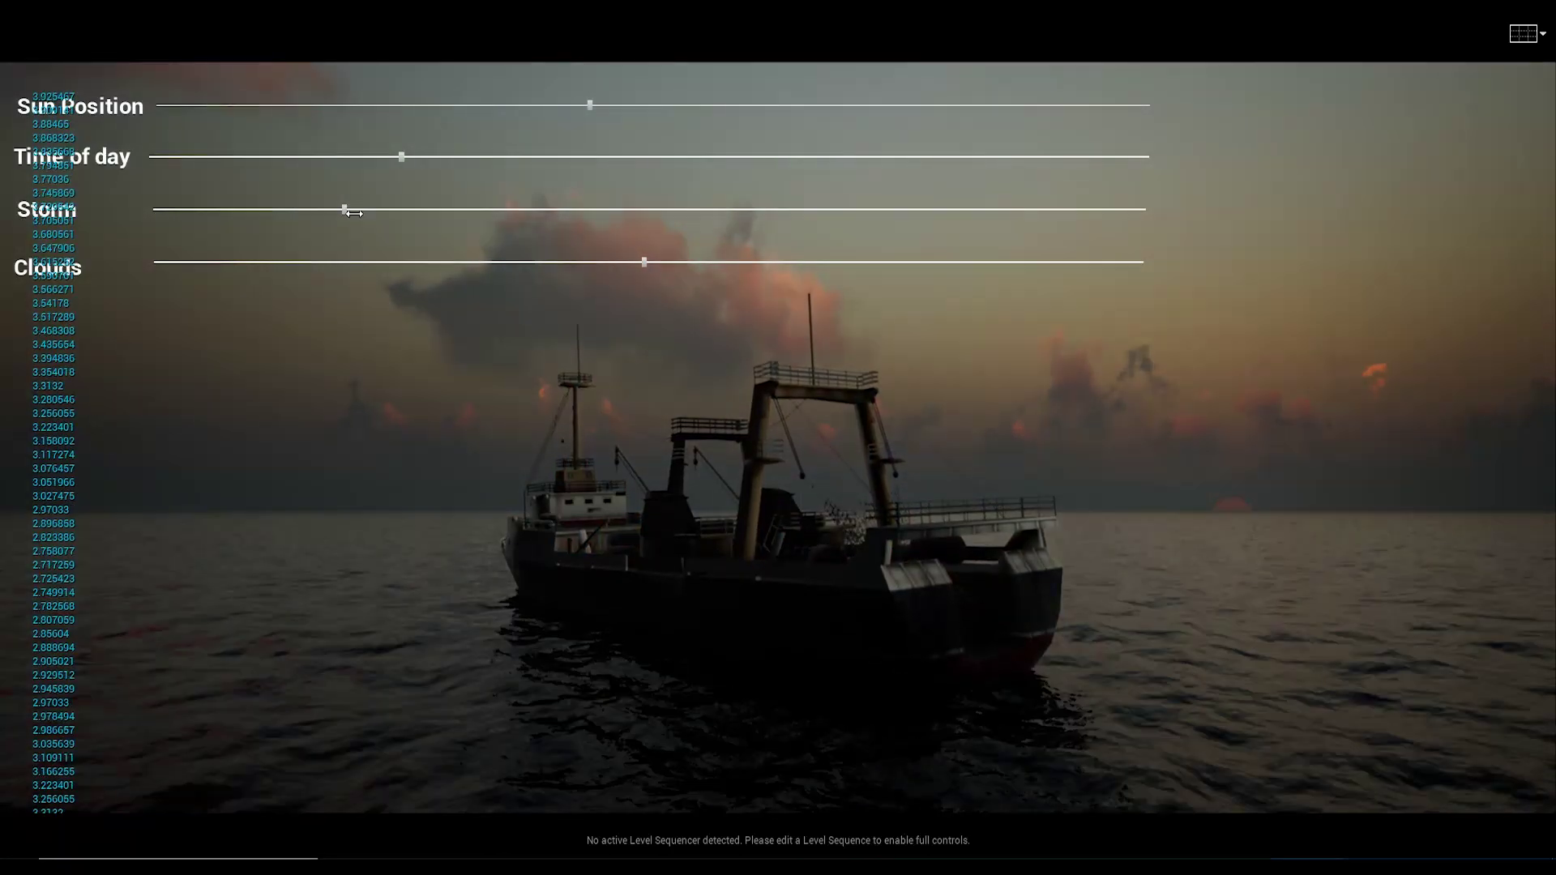
left_click_drag(463, 223, 1261, 232)
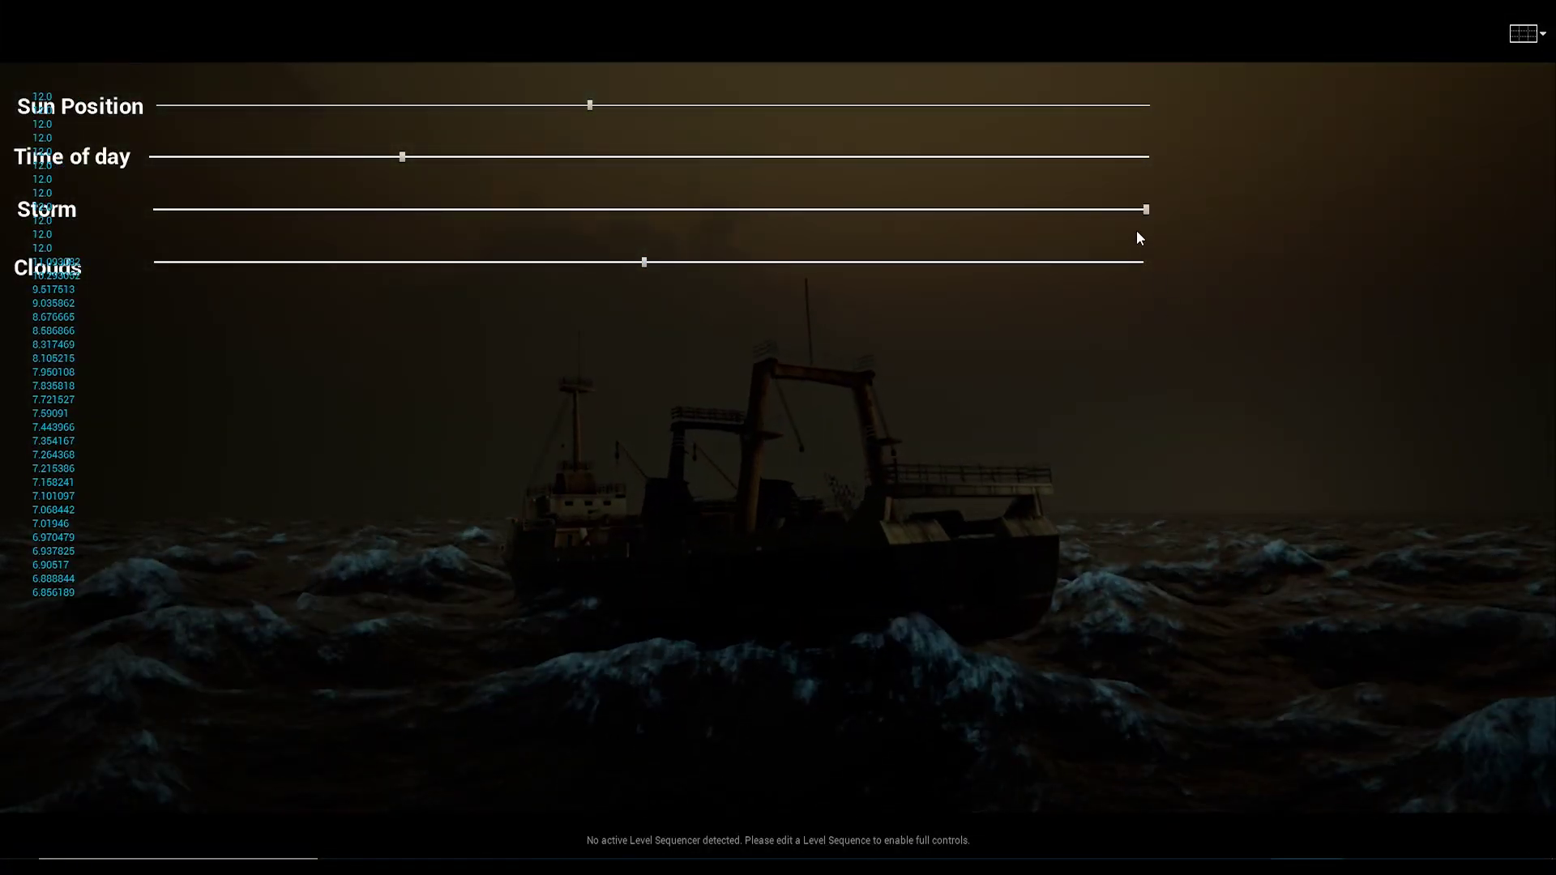
left_click(1133, 231)
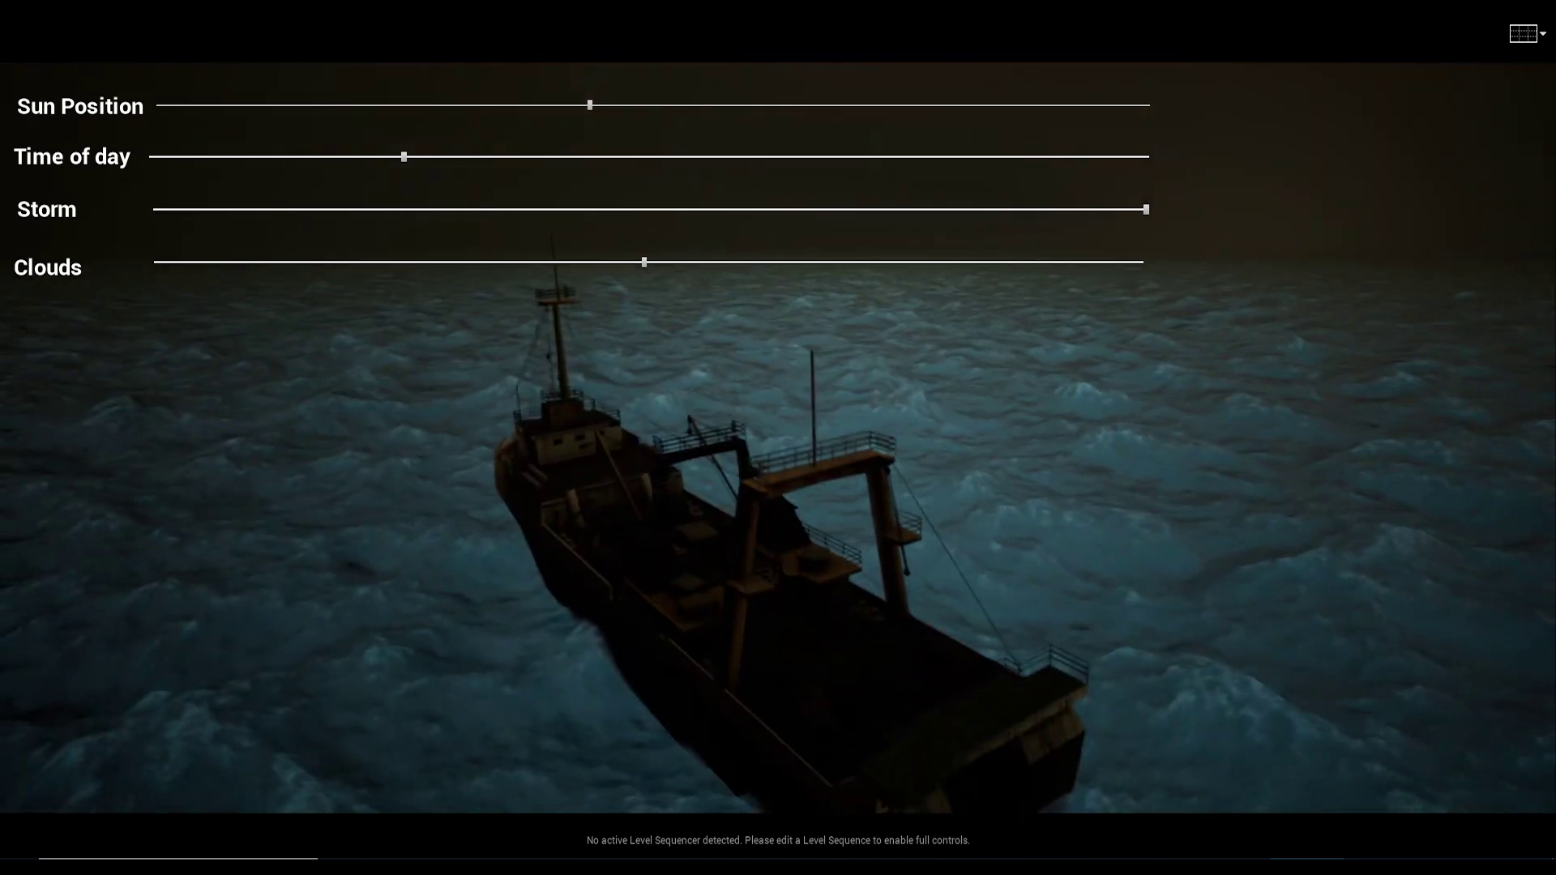
- Drop the storm to zero, raise the sun to bright daylight and adjust the cloud cover
key("shift+F1")
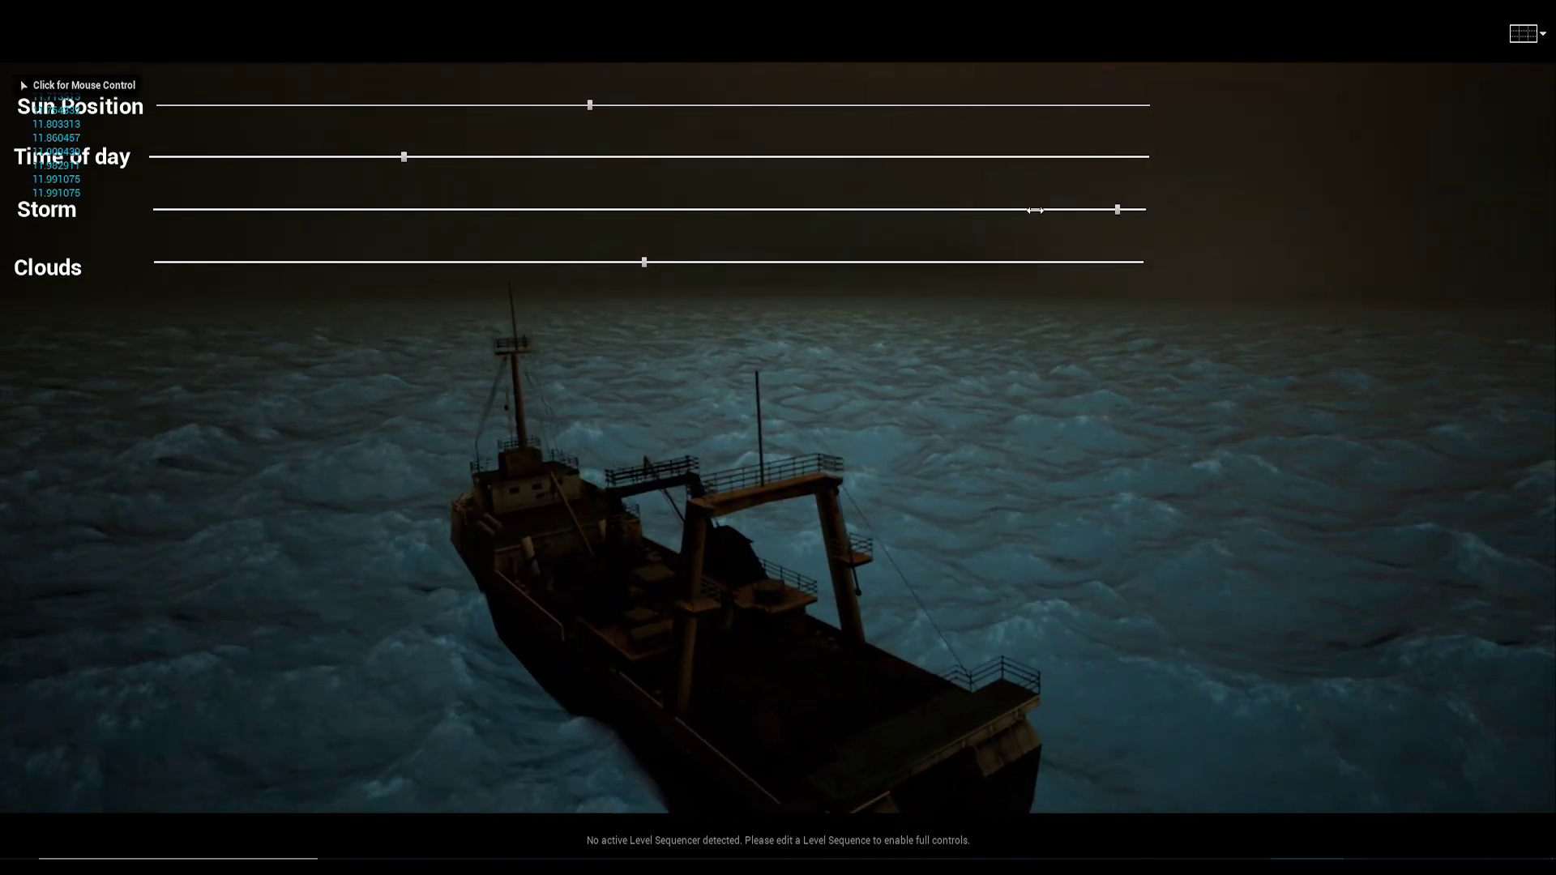
left_click_drag(1035, 211, 327, 226)
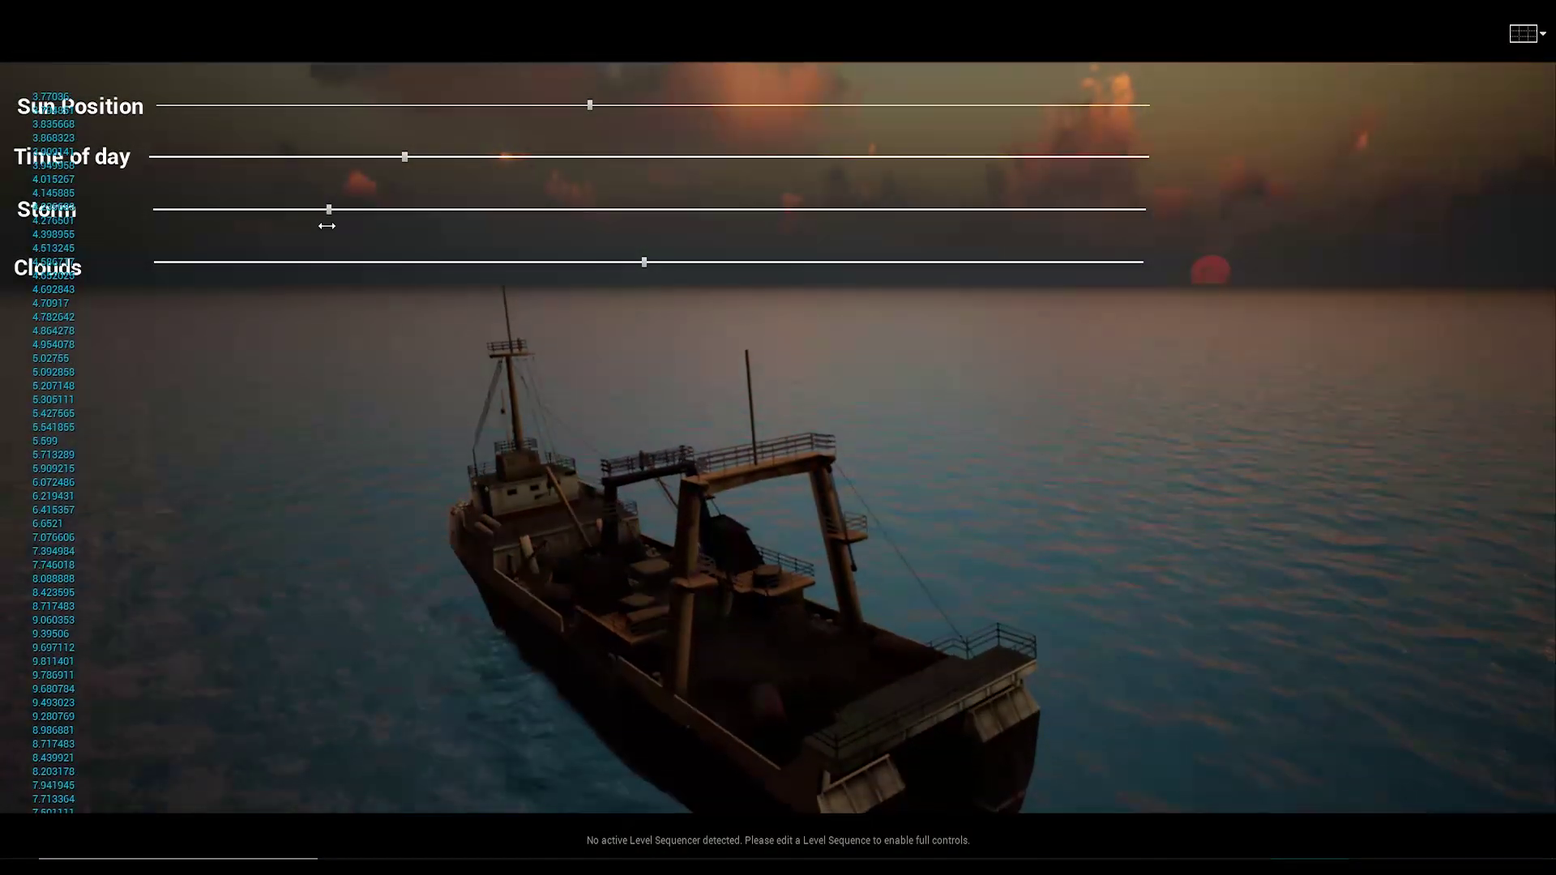
left_click_drag(402, 158, 420, 158)
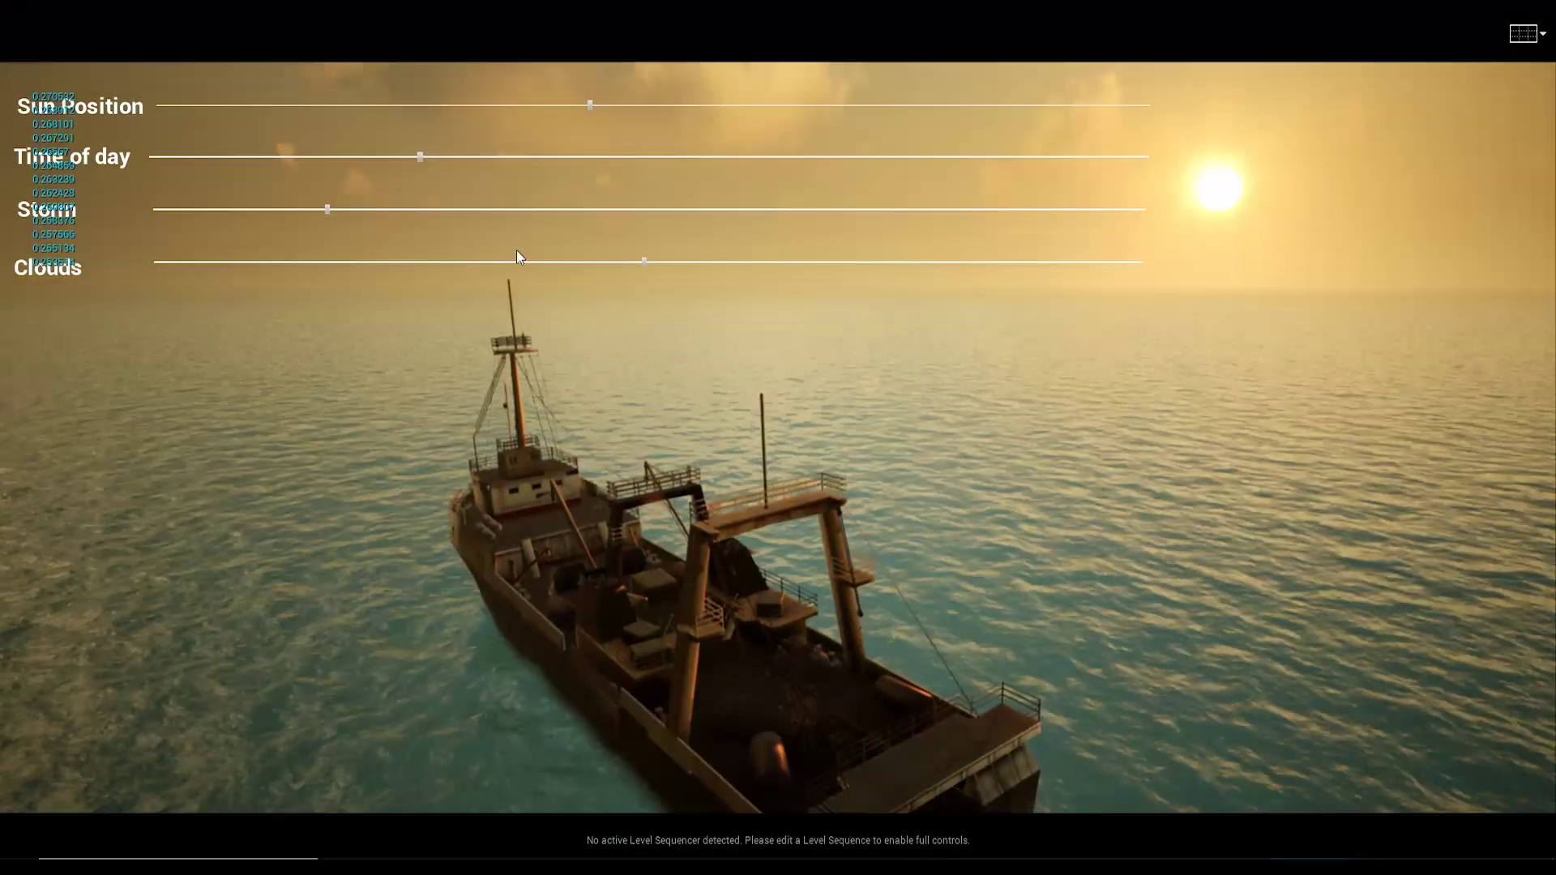
left_click(518, 257)
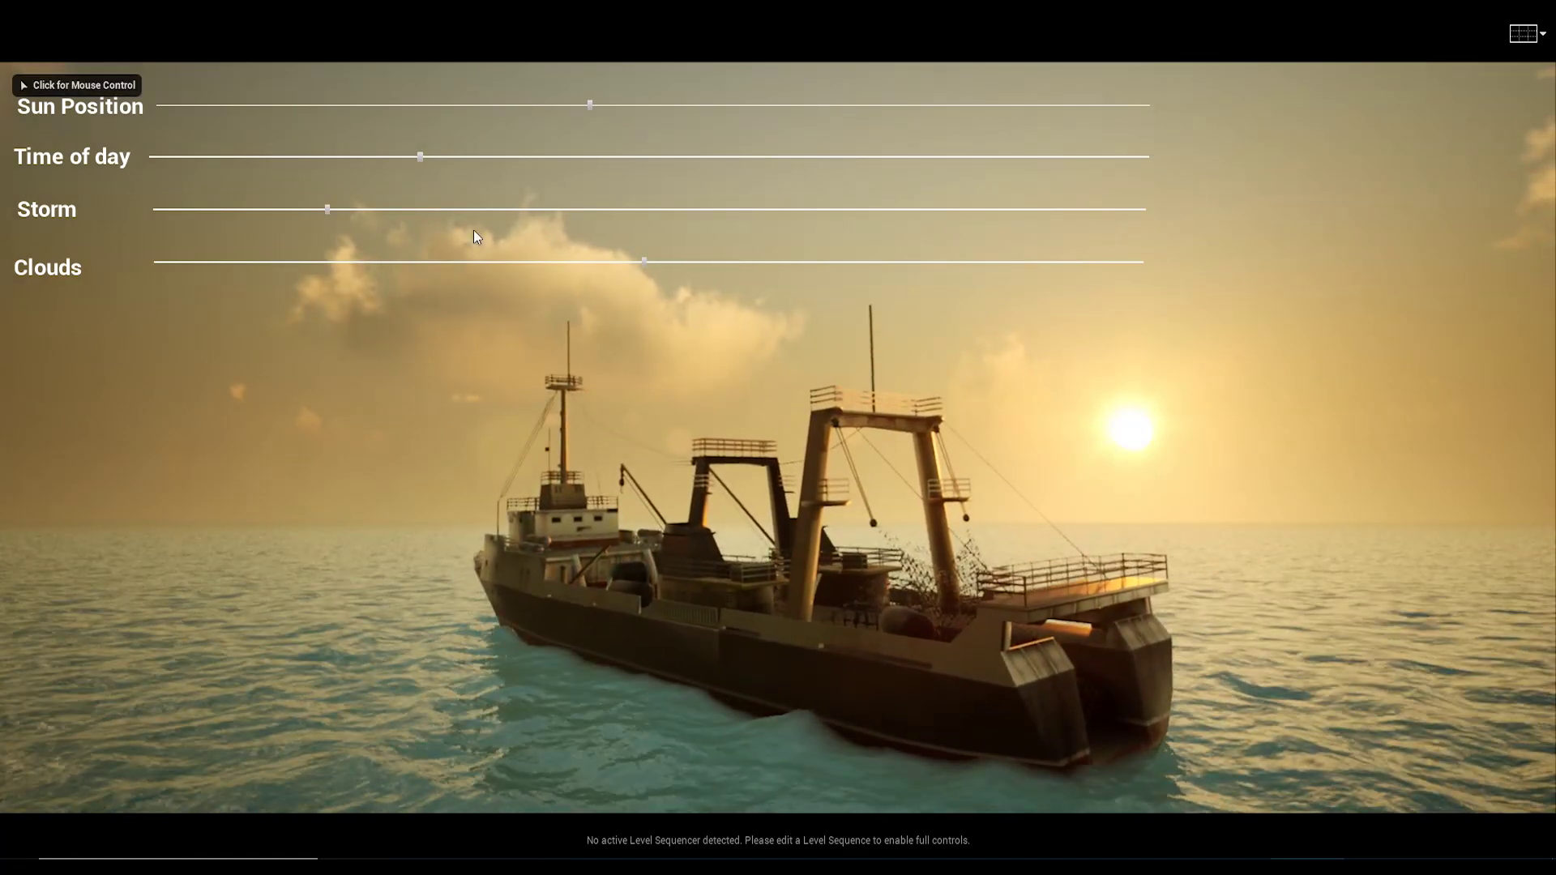
left_click_drag(420, 158, 482, 159)
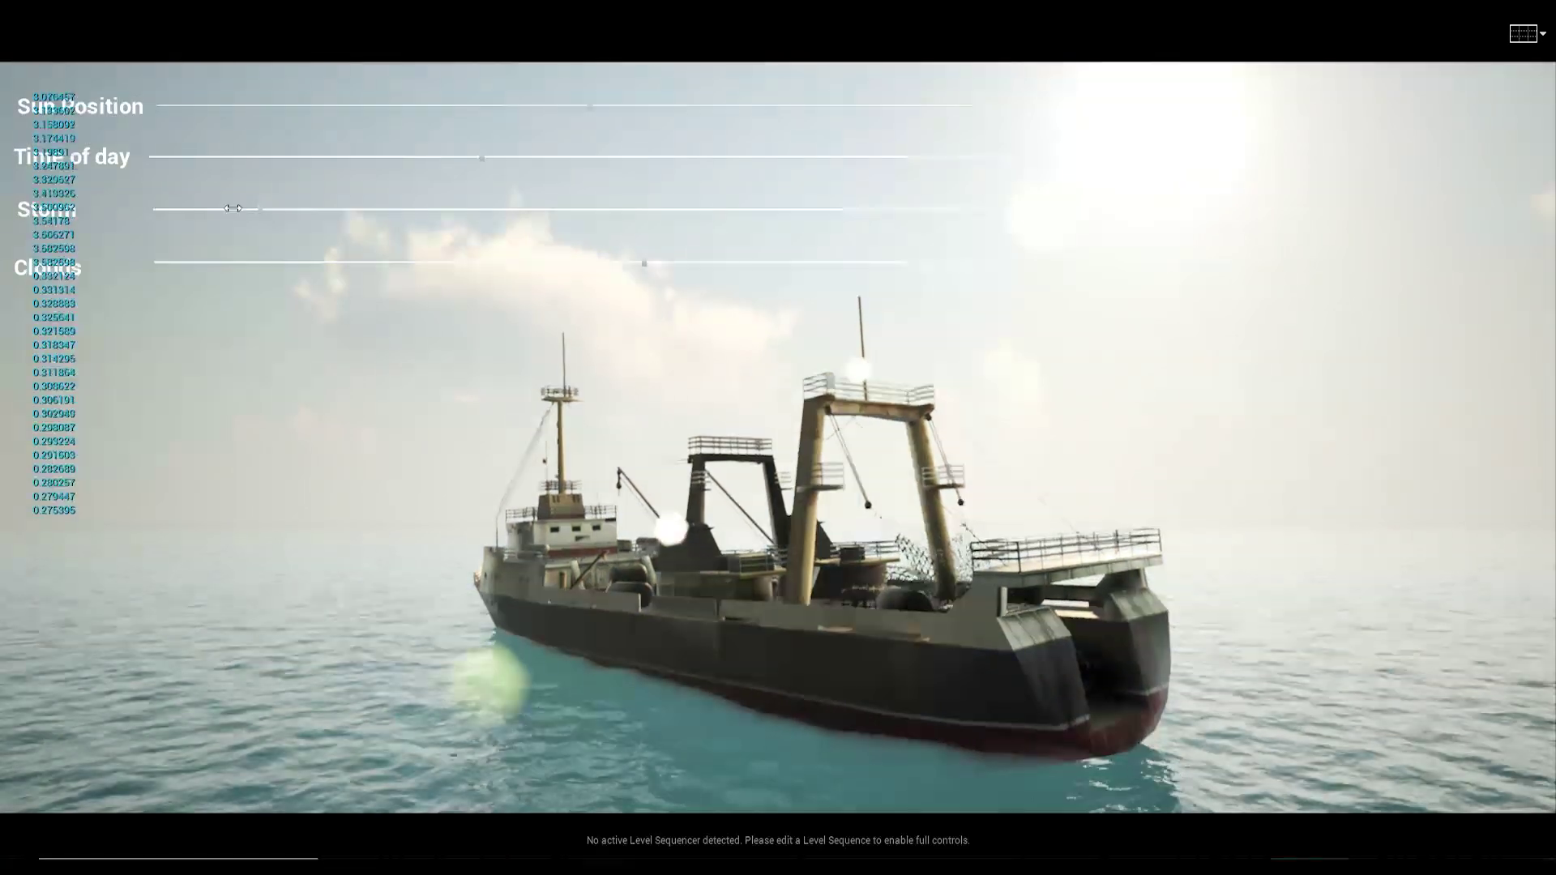
mouse_move(660, 271)
left_mouse_down()
mouse_move(1050, 270)
mouse_move(921, 259)
mouse_move(568, 286)
left_mouse_up()
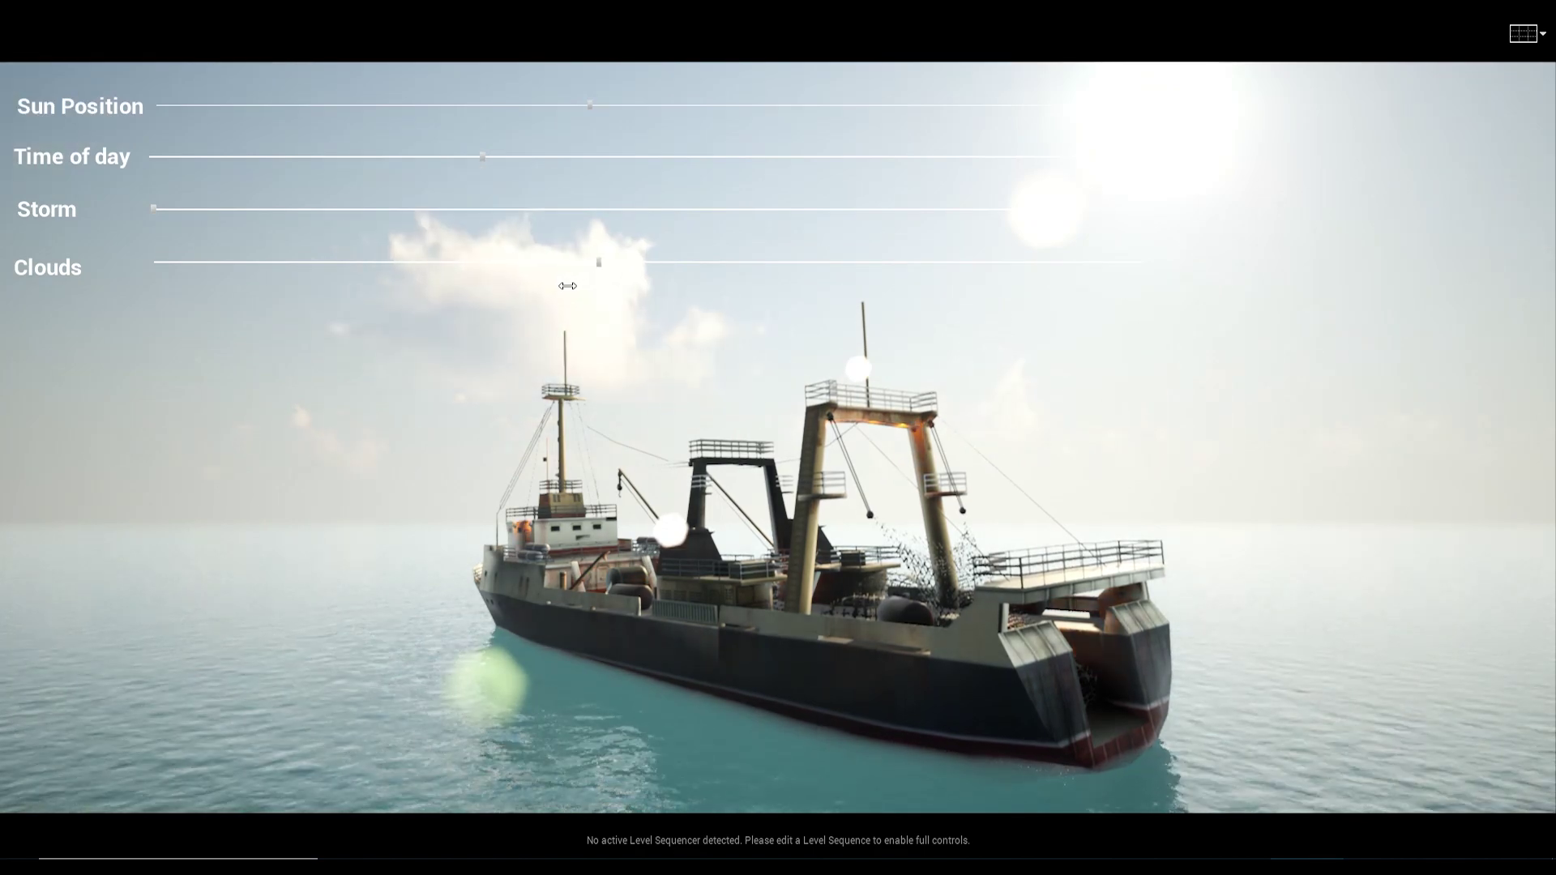
left_click(982, 529)
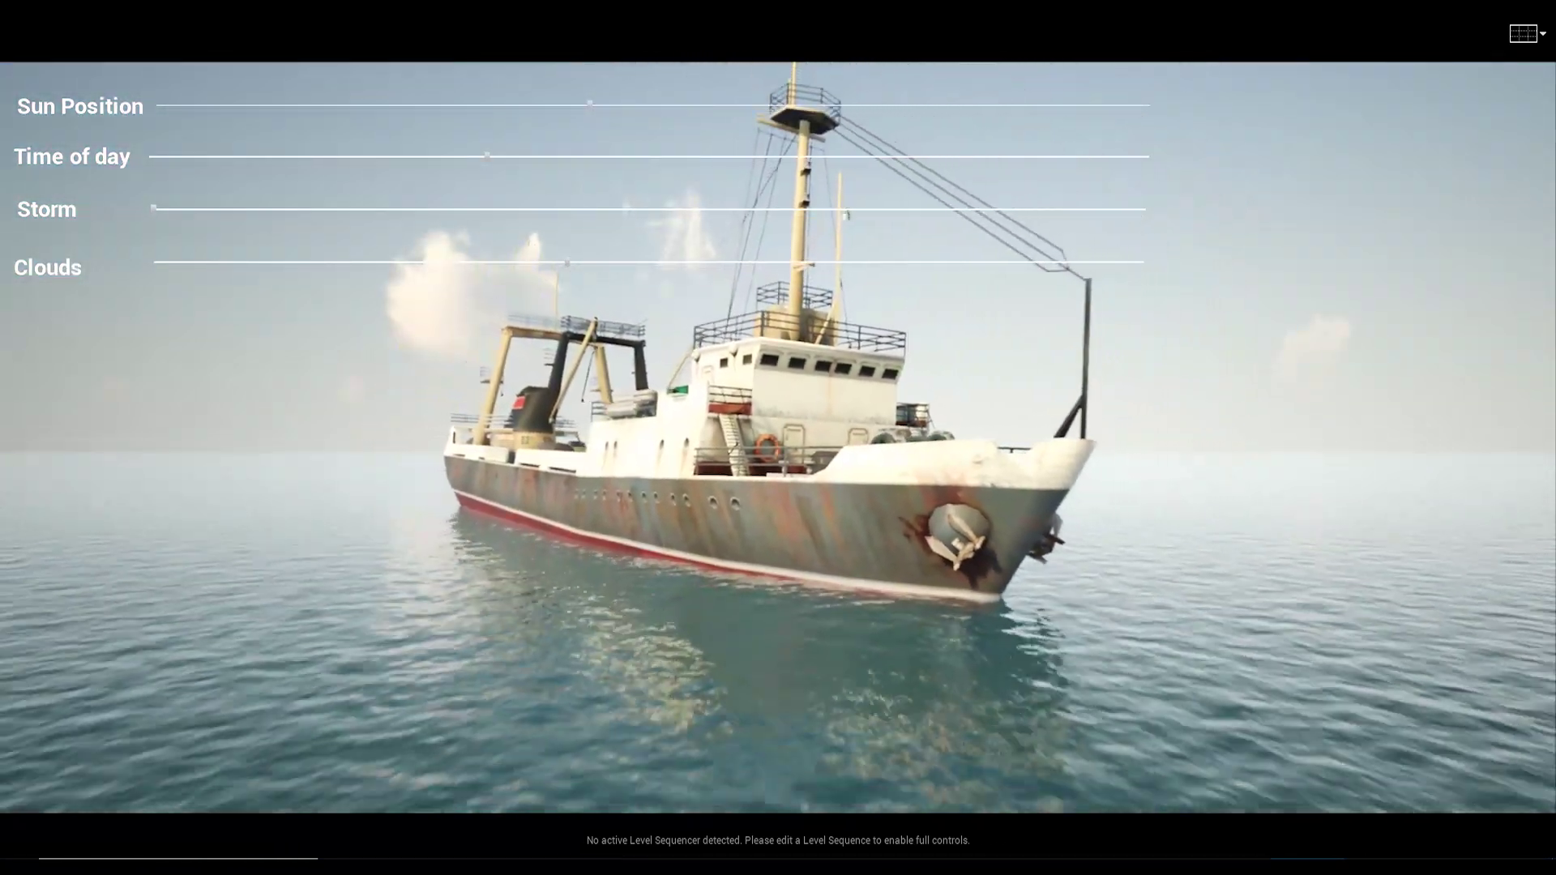
- Raise Storm strength to about 0.8 and return mouse control to the game camera
left_click_drag(453, 209, 565, 210)
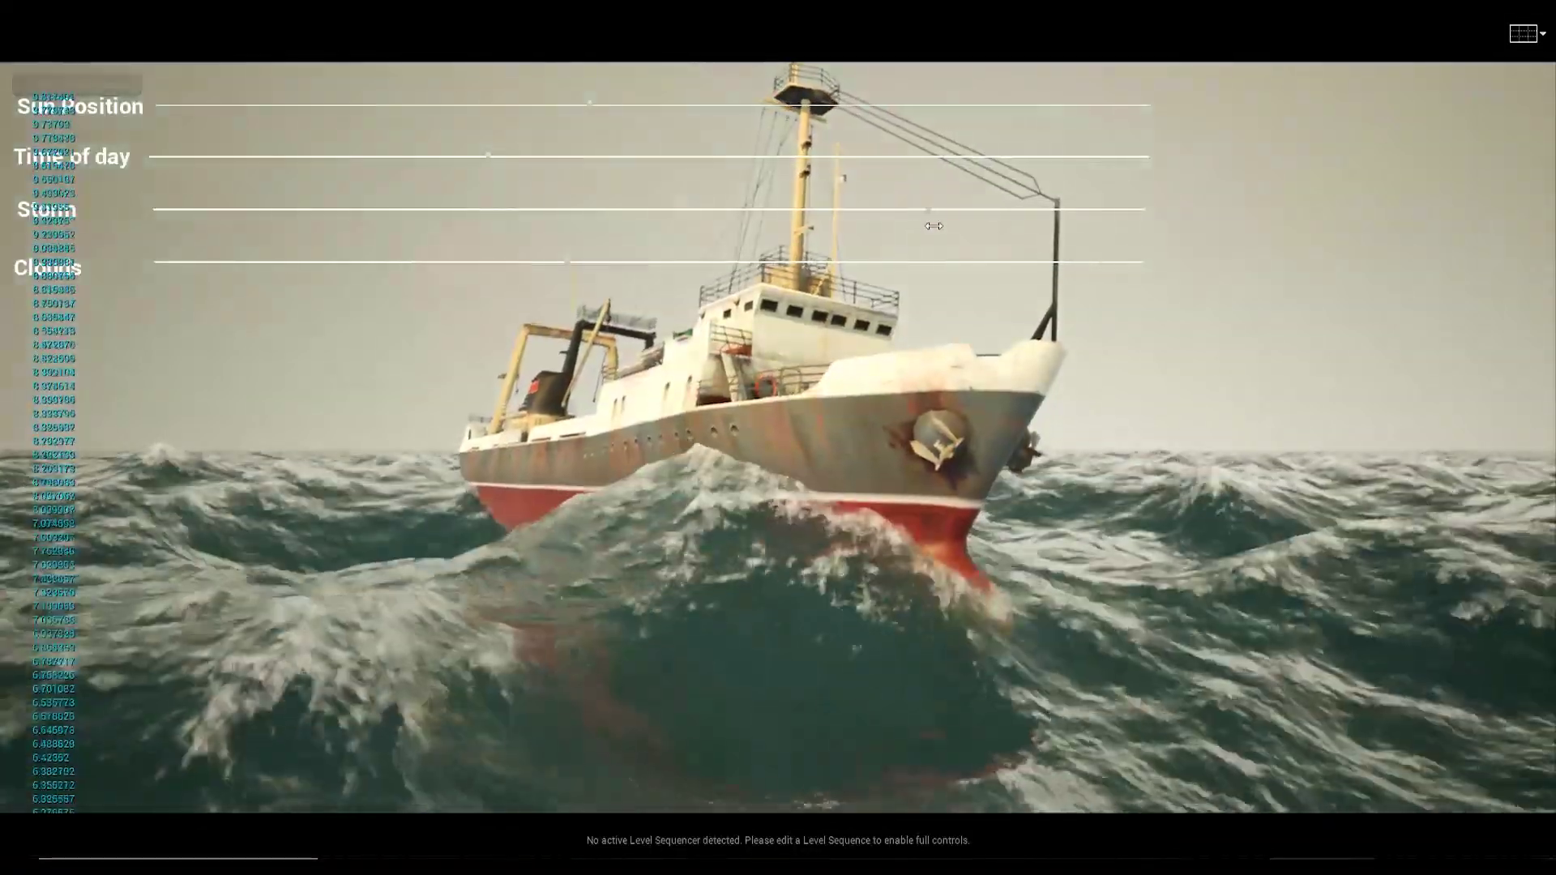
left_click(876, 410)
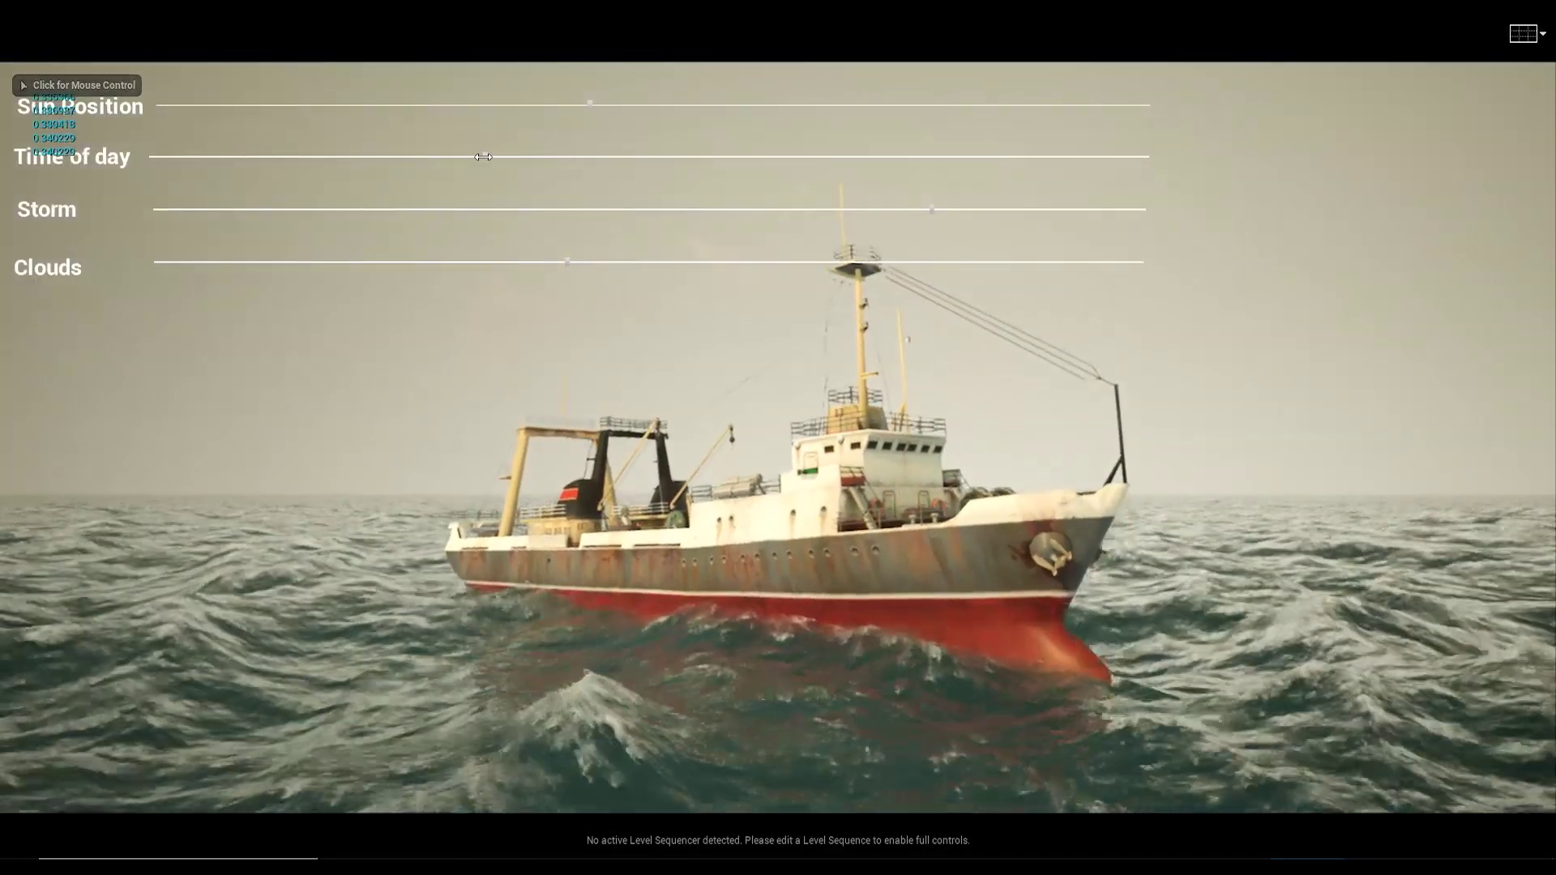
- Shift time of day to sunset, add more clouds, and ease the storm to calm the waves
left_click_drag(468, 162, 407, 174)
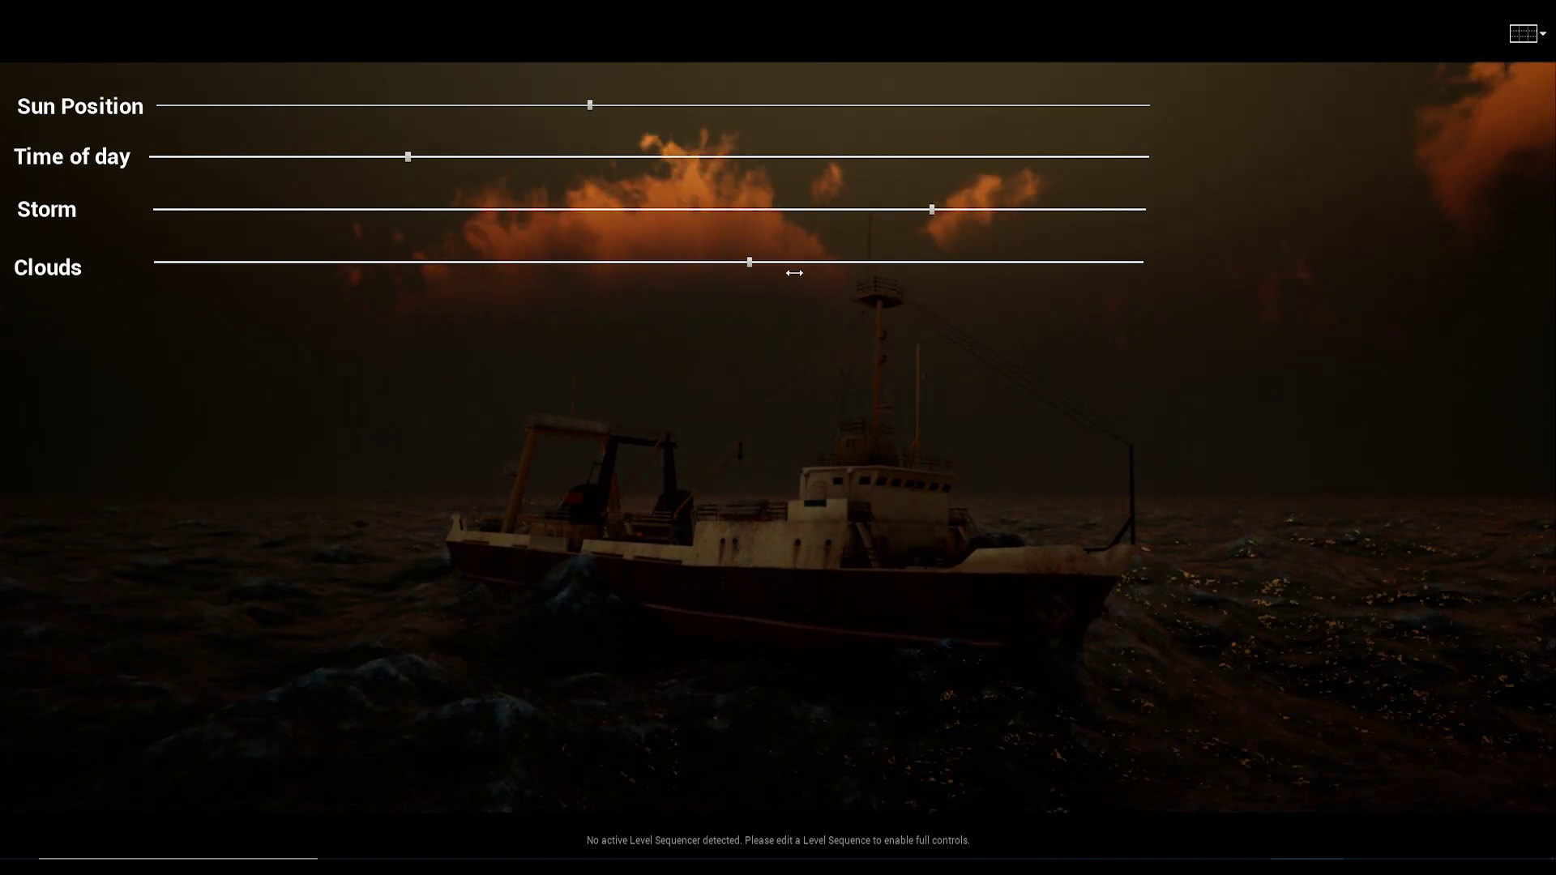
mouse_move(794, 273)
left_mouse_down()
mouse_move(921, 277)
mouse_move(899, 276)
left_mouse_up()
left_click(685, 209)
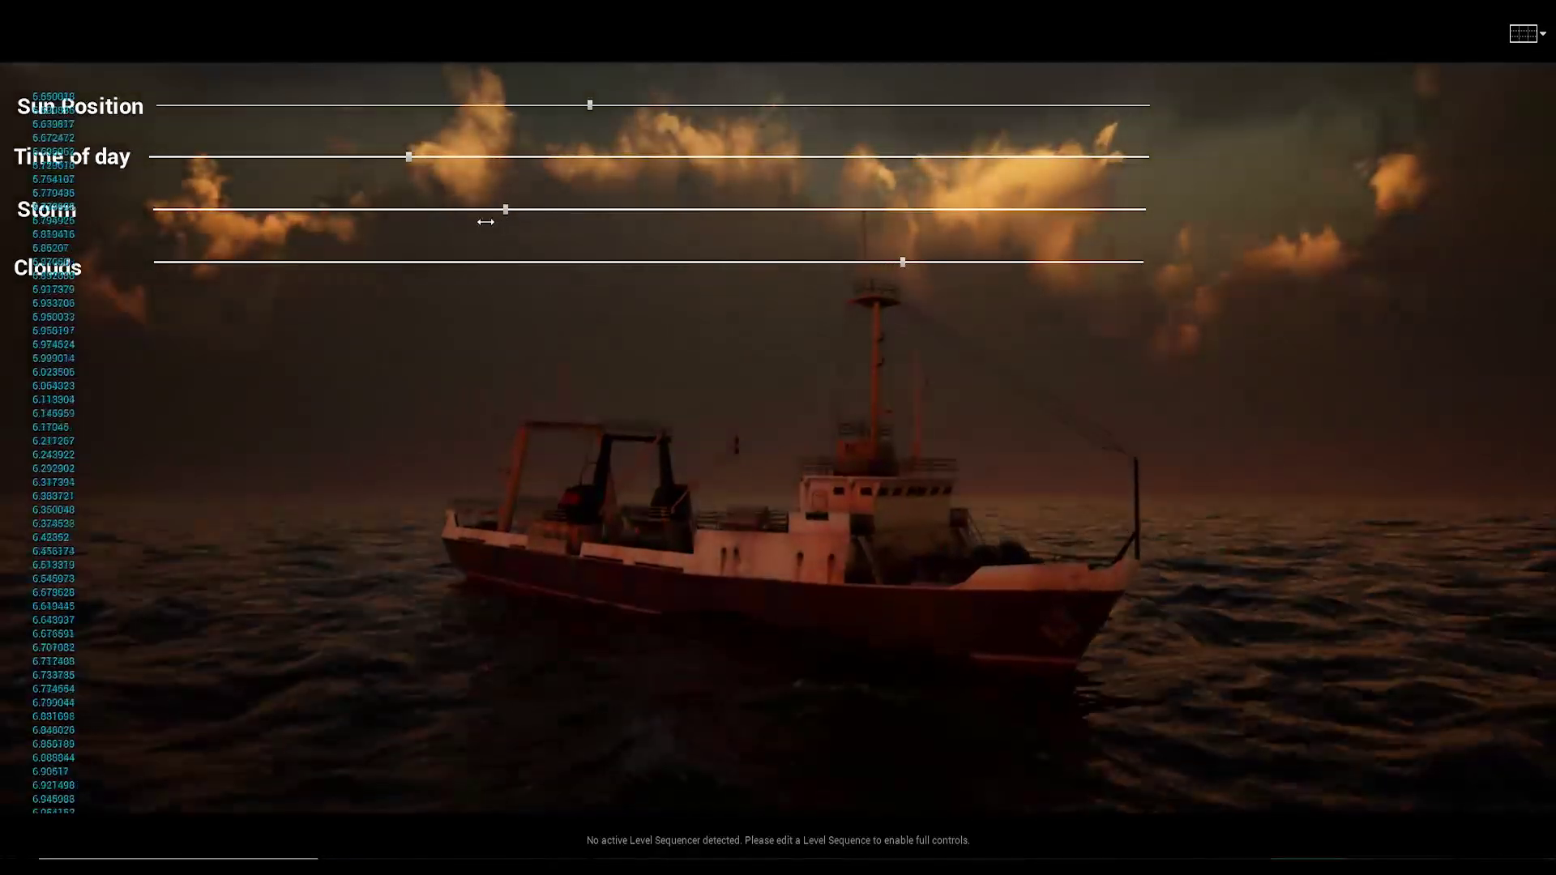
left_click_drag(486, 221, 259, 224)
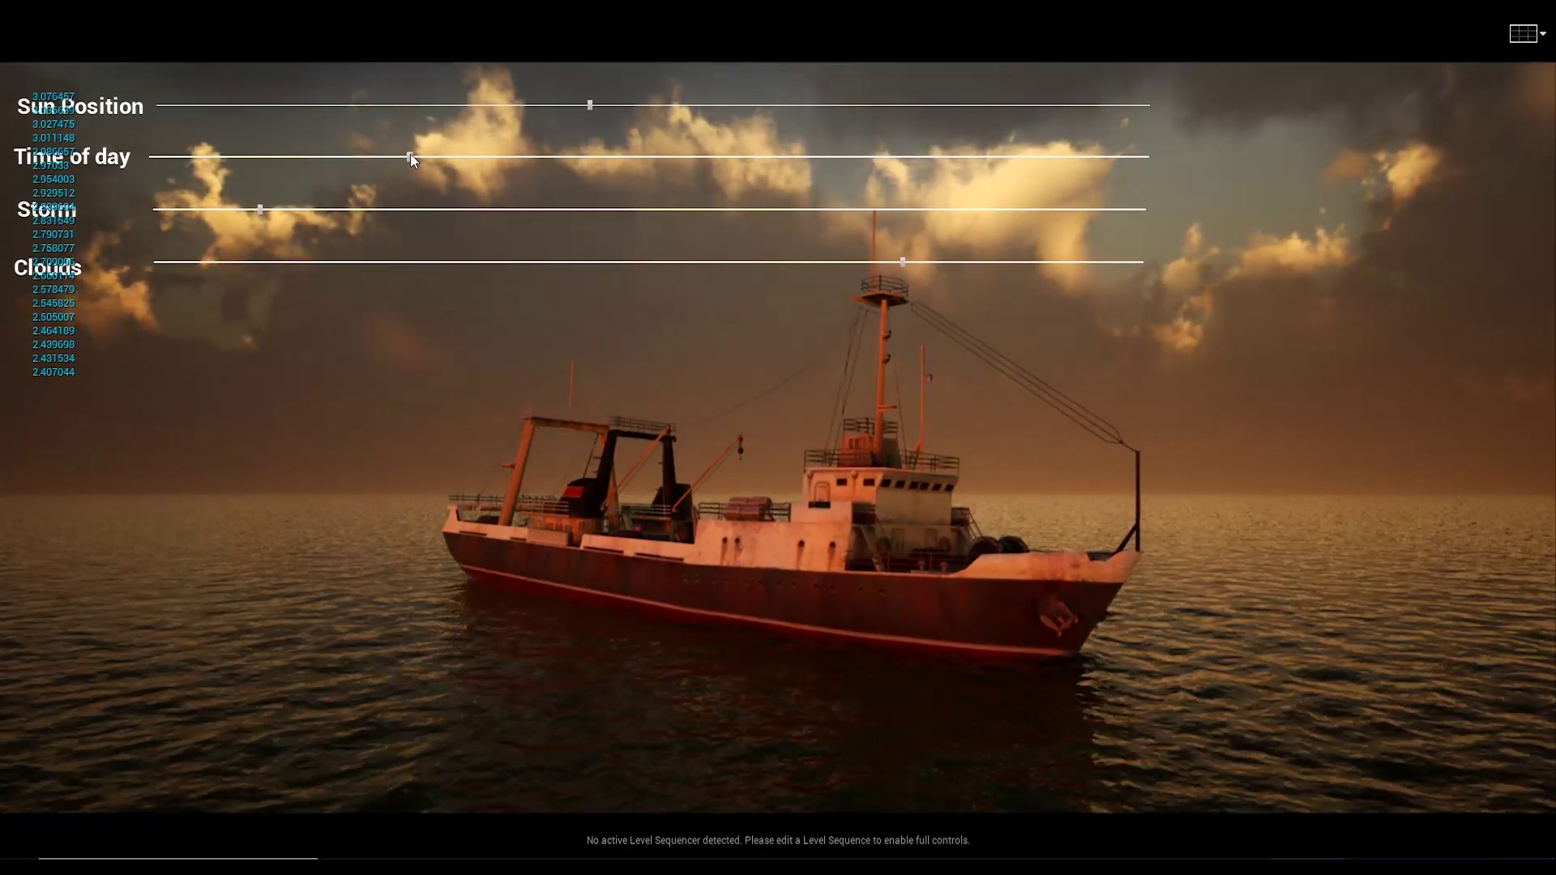
- Move time of day toward night, bring Storm up to about 0.3, and stop the play session
mouse_move(411, 159)
left_mouse_down()
mouse_move(519, 157)
mouse_move(387, 161)
mouse_move(402, 158)
left_mouse_up()
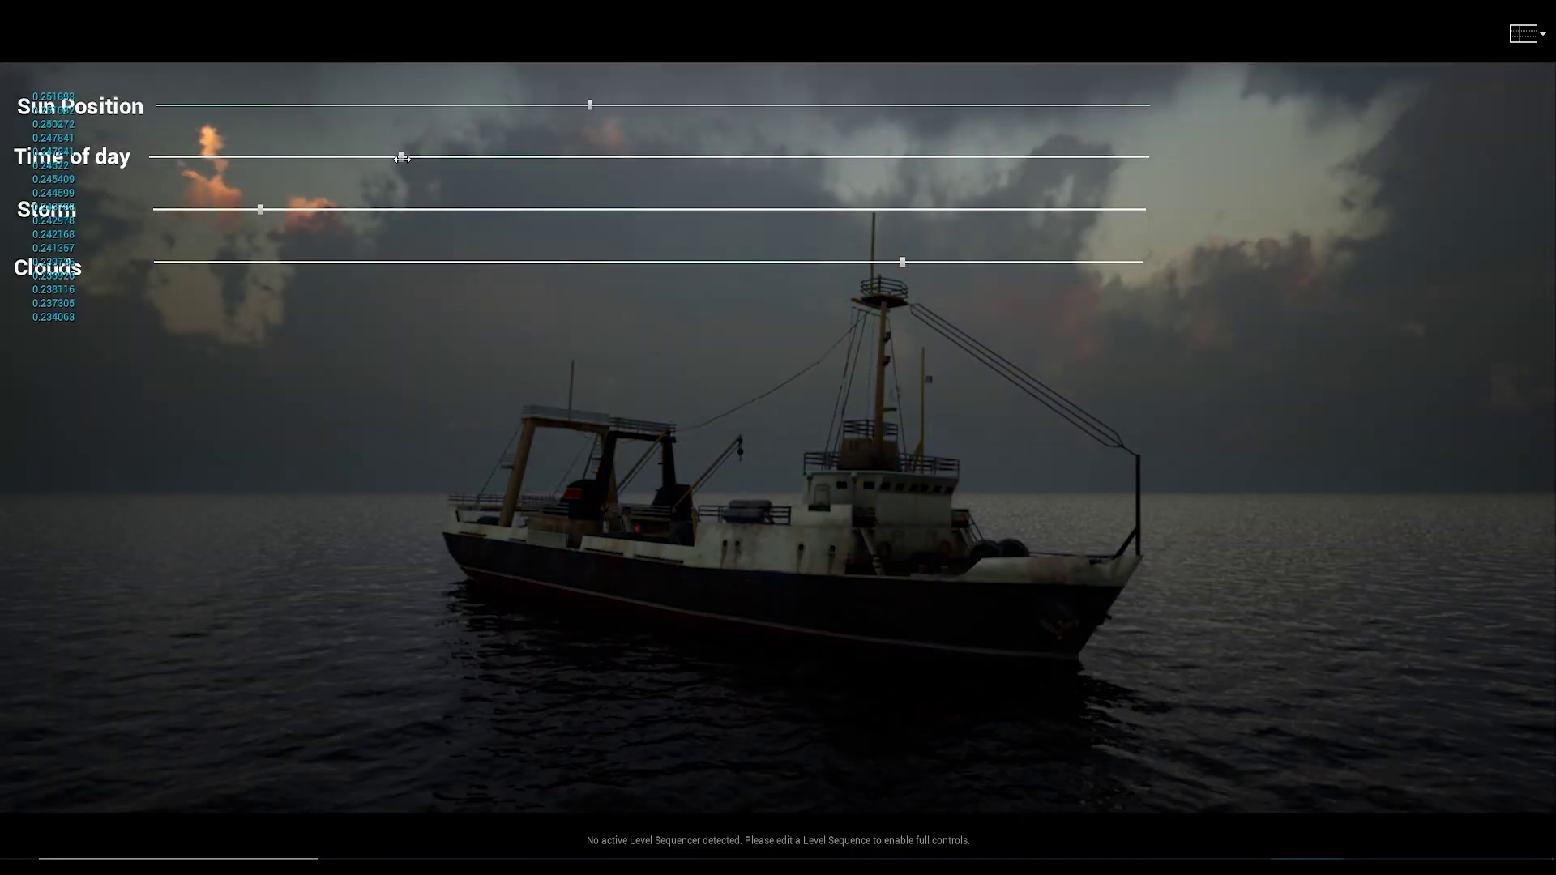
left_click_drag(260, 209, 475, 209)
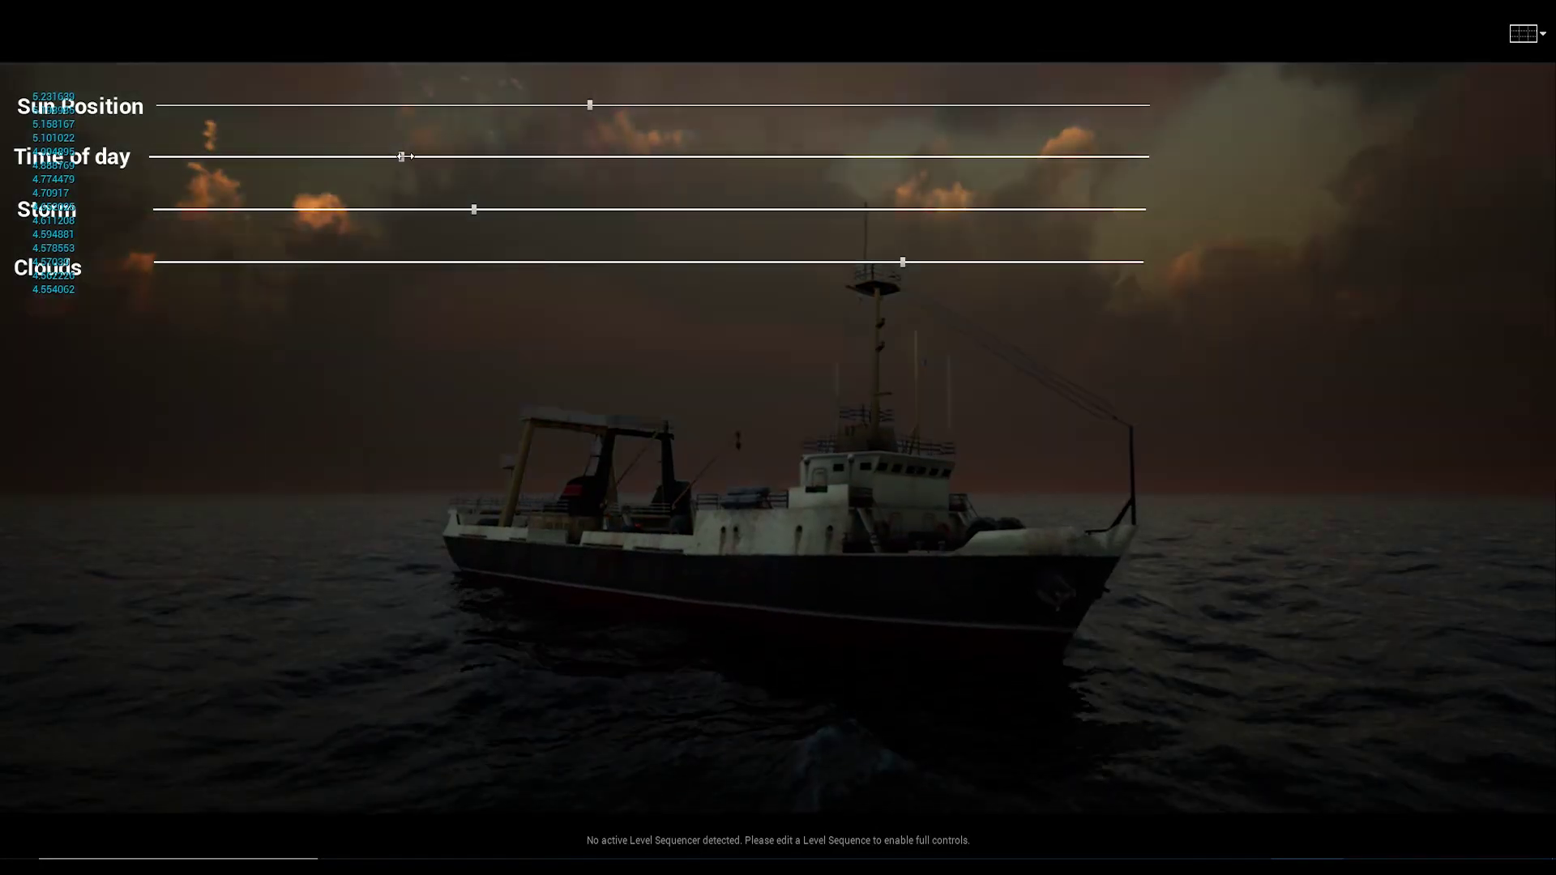
left_click_drag(399, 160, 389, 157)
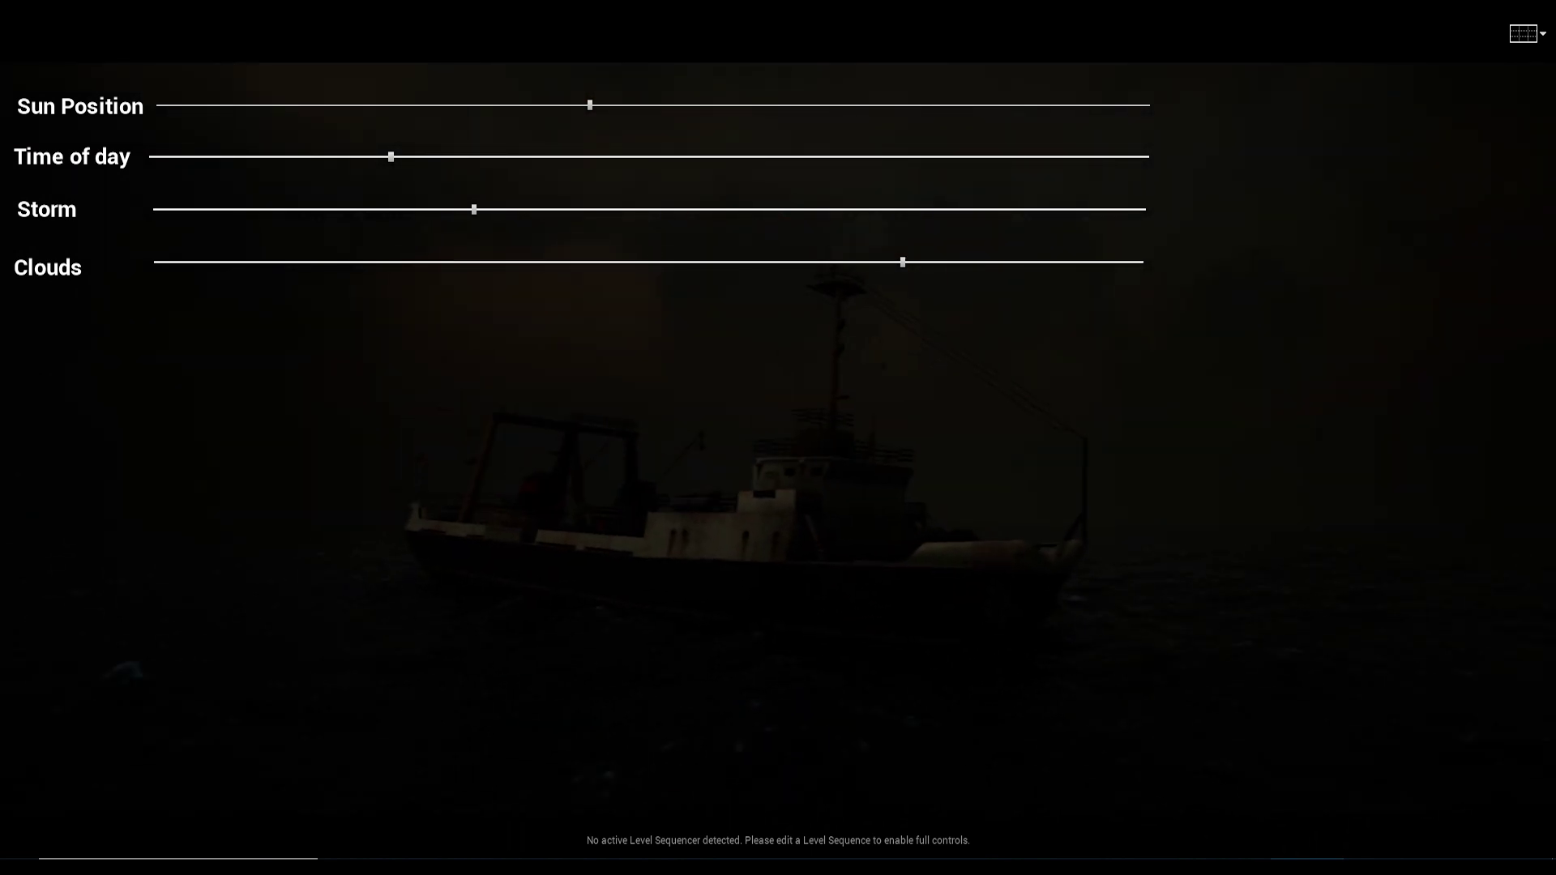
key("Escape")
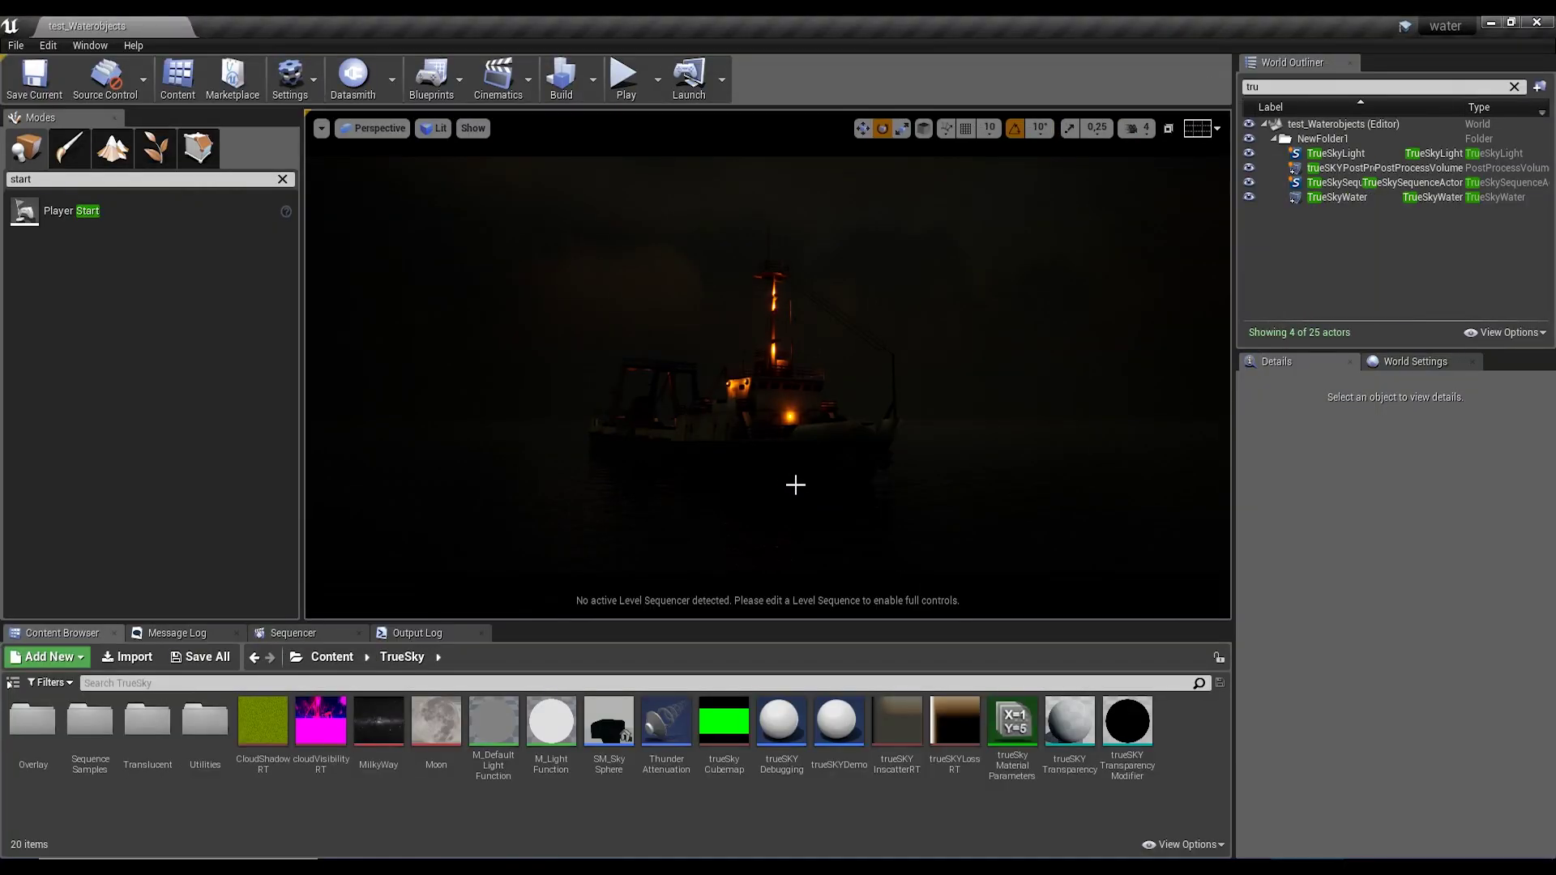
- Start a Simulate session and select the trawler
left_click(658, 80)
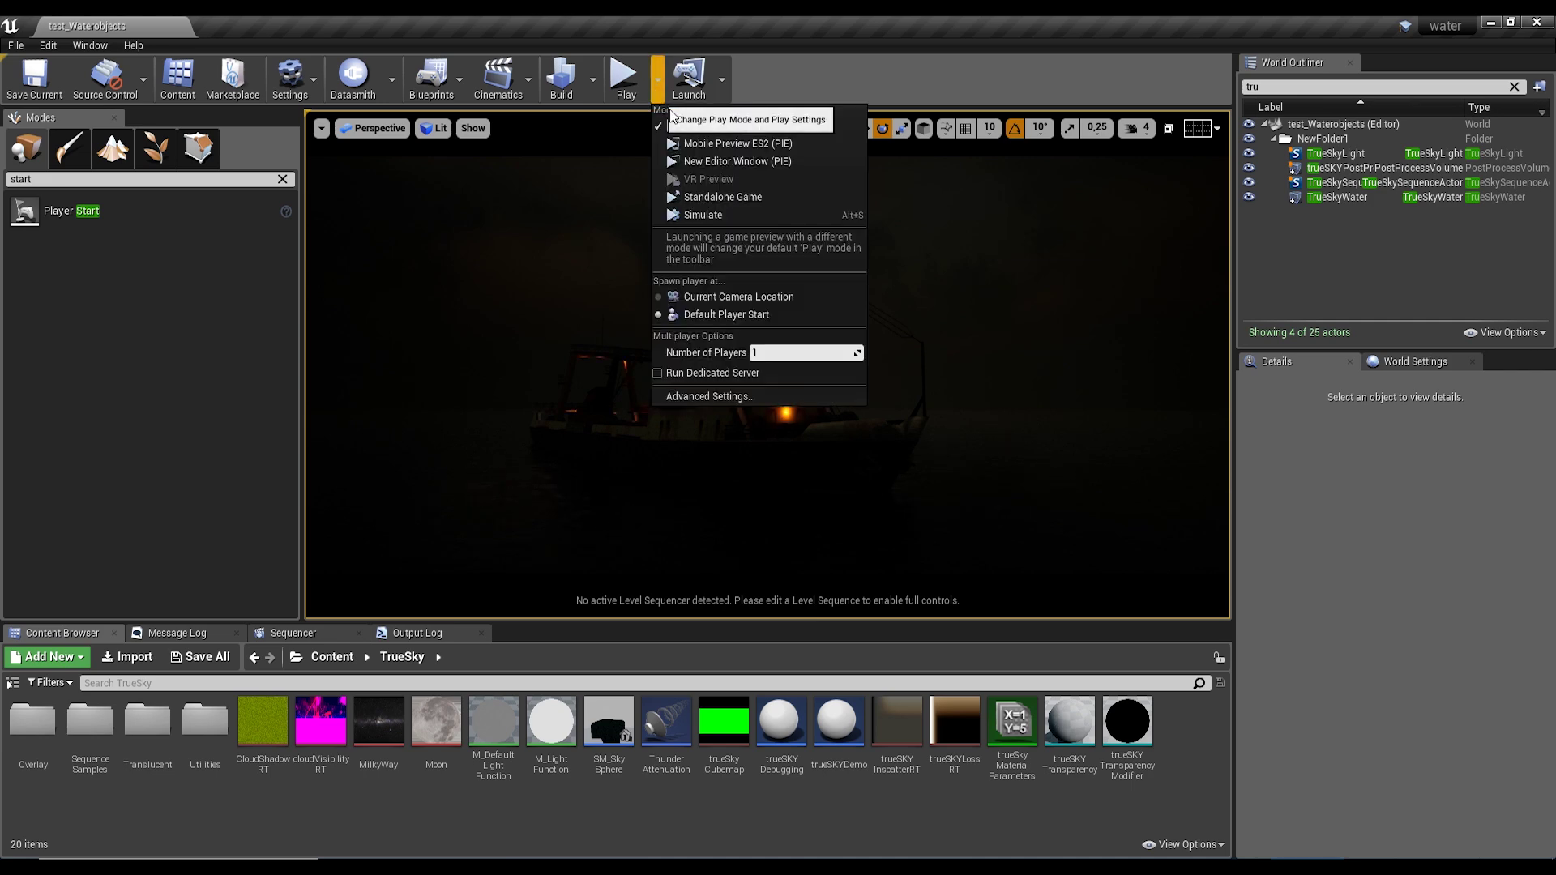
left_click(721, 214)
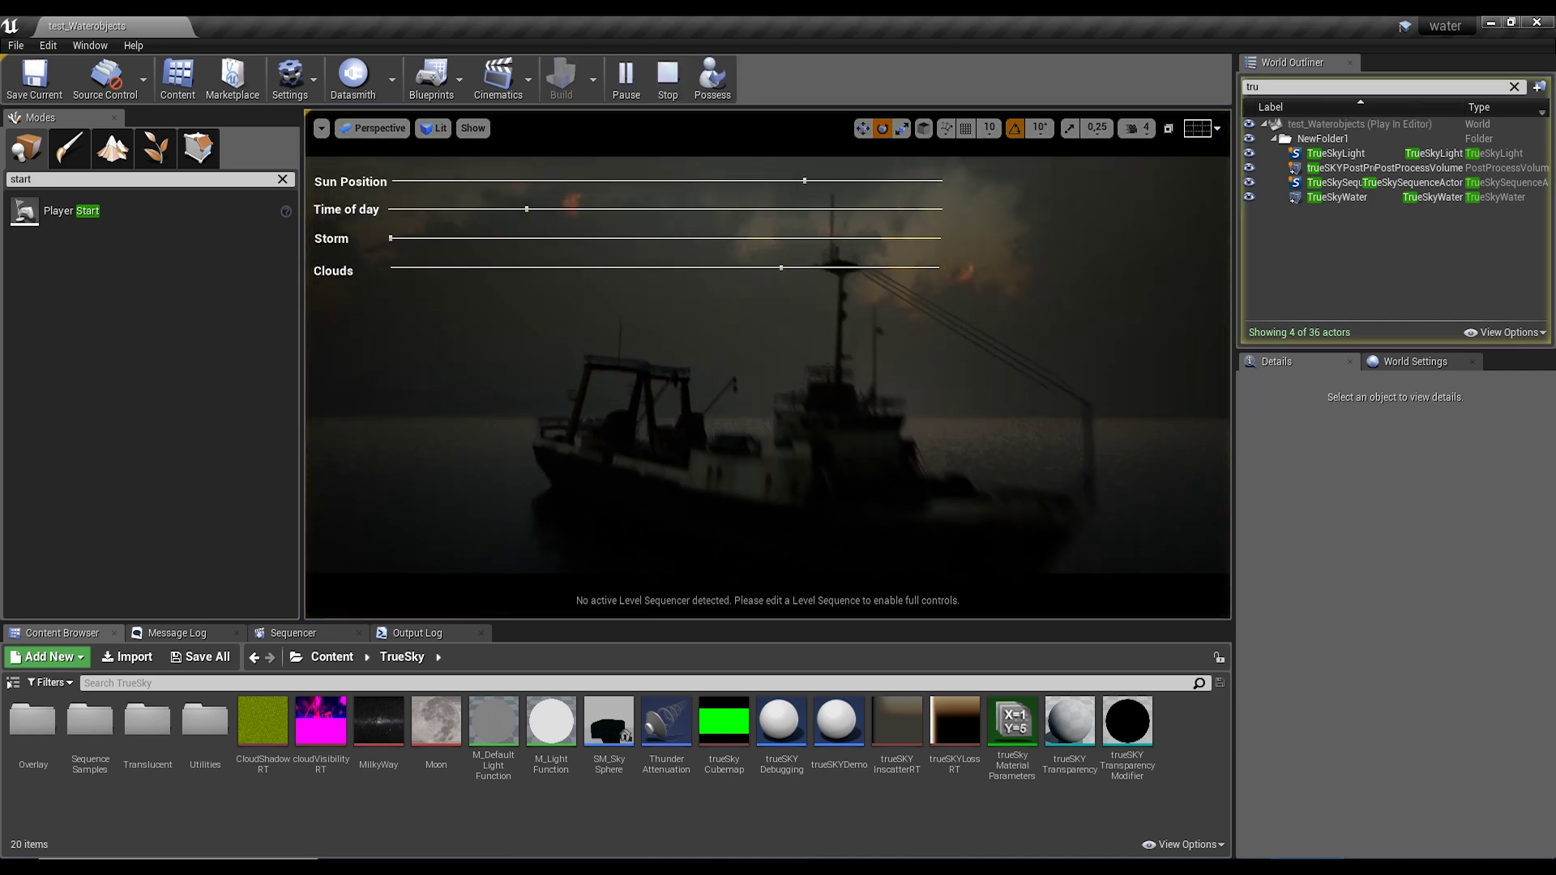
left_click(781, 443)
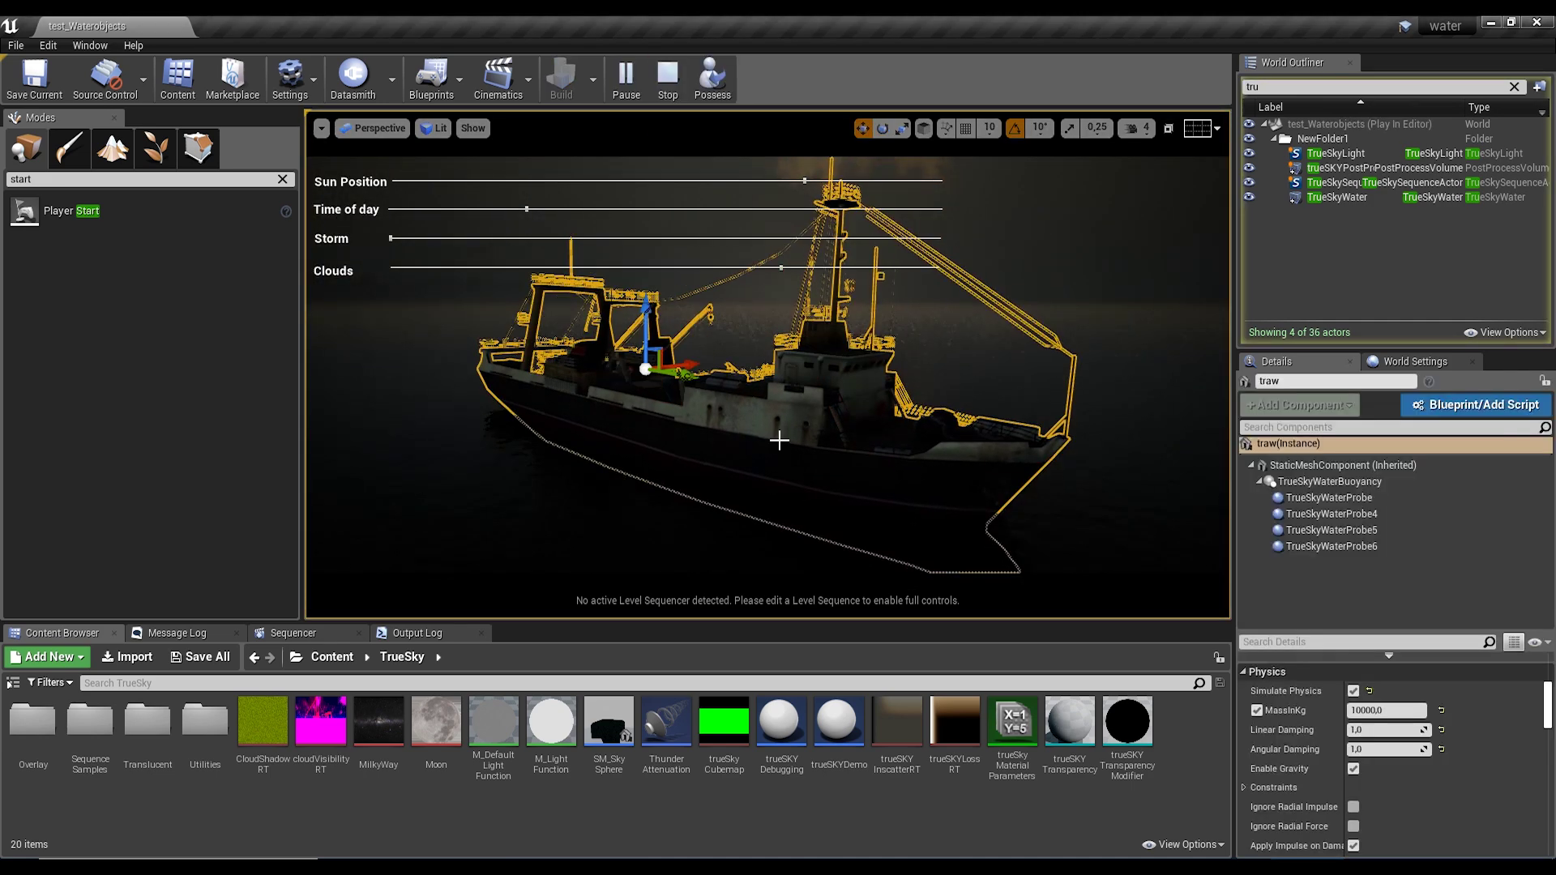
- Push the trawler down into the water and dim time of day to about 0.24
mouse_move(695, 383)
left_mouse_down()
mouse_move(469, 315)
mouse_move(890, 347)
mouse_move(854, 386)
mouse_move(1128, 421)
mouse_move(760, 515)
left_mouse_up()
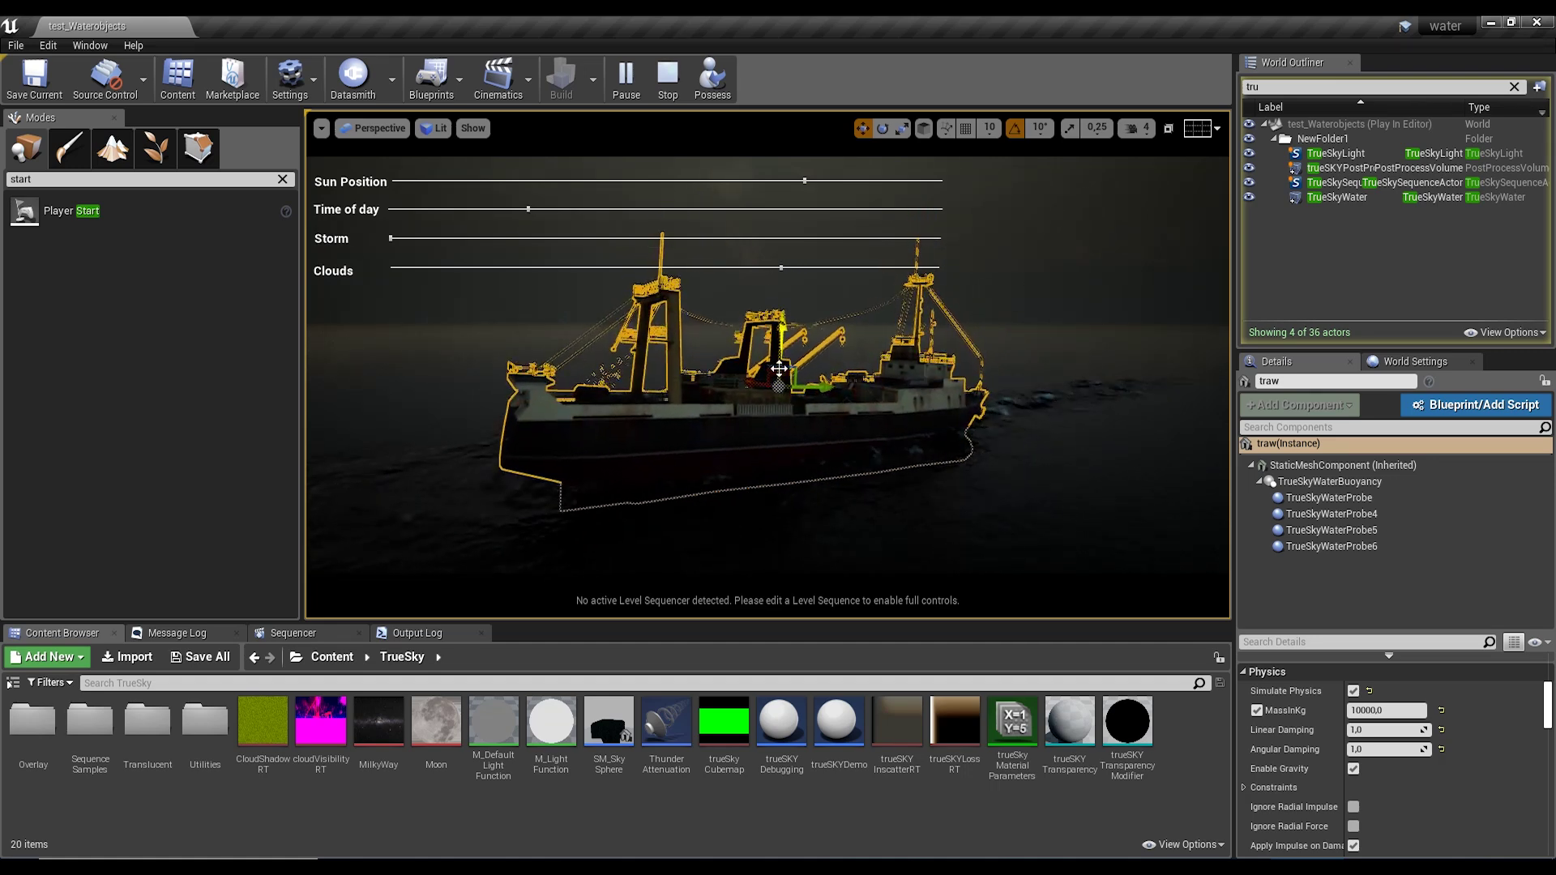
left_click_drag(781, 354, 758, 525)
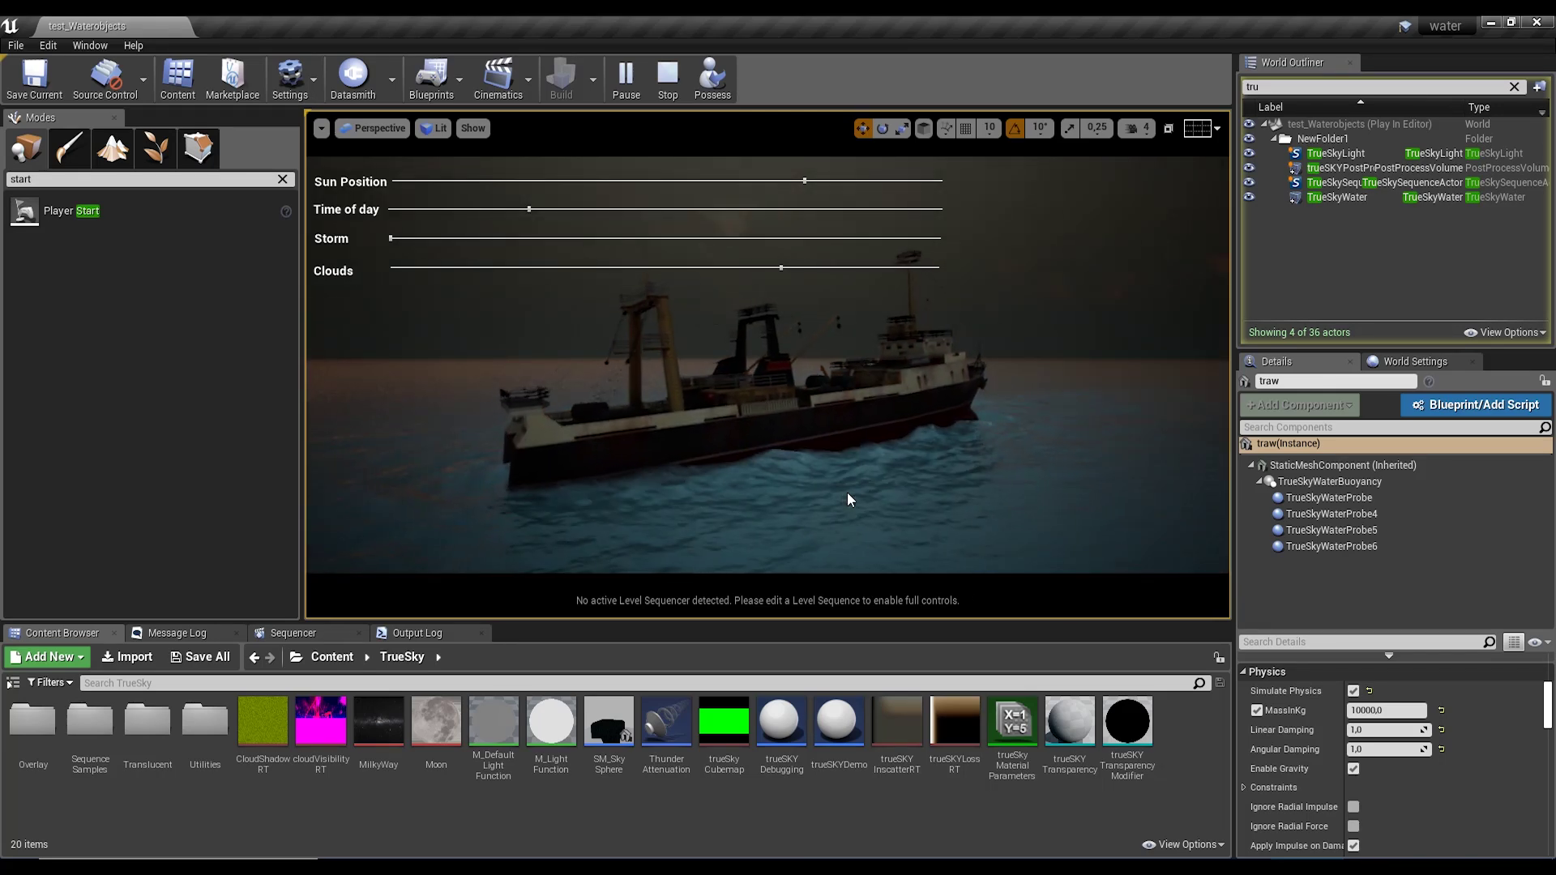
left_click_drag(529, 210, 519, 208)
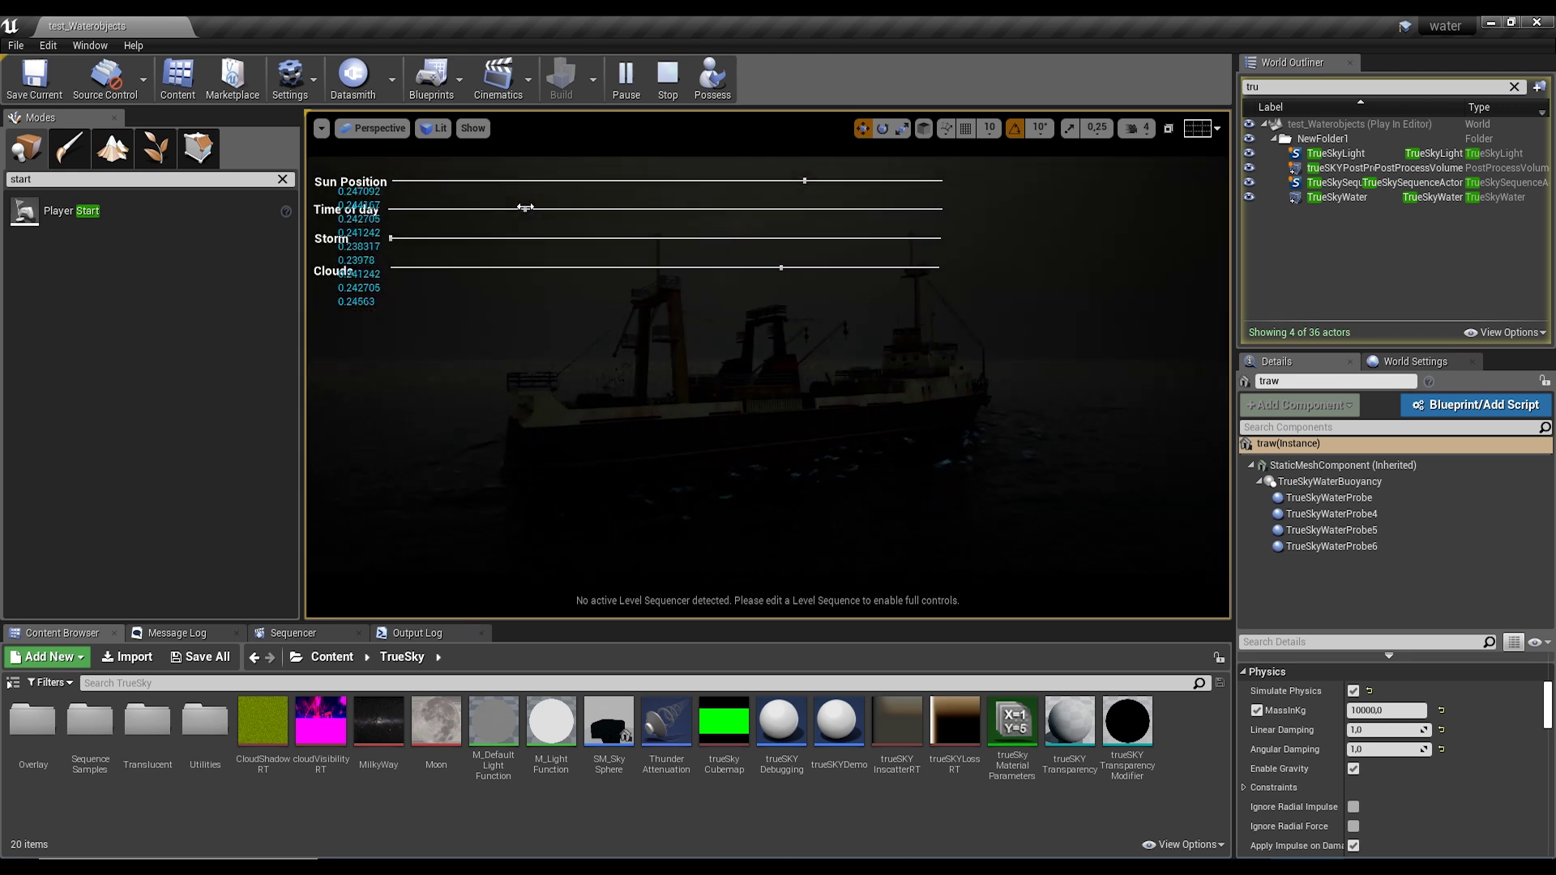
- Switch to fullscreen and sink the trawler deeper into the ocean
key("F11")
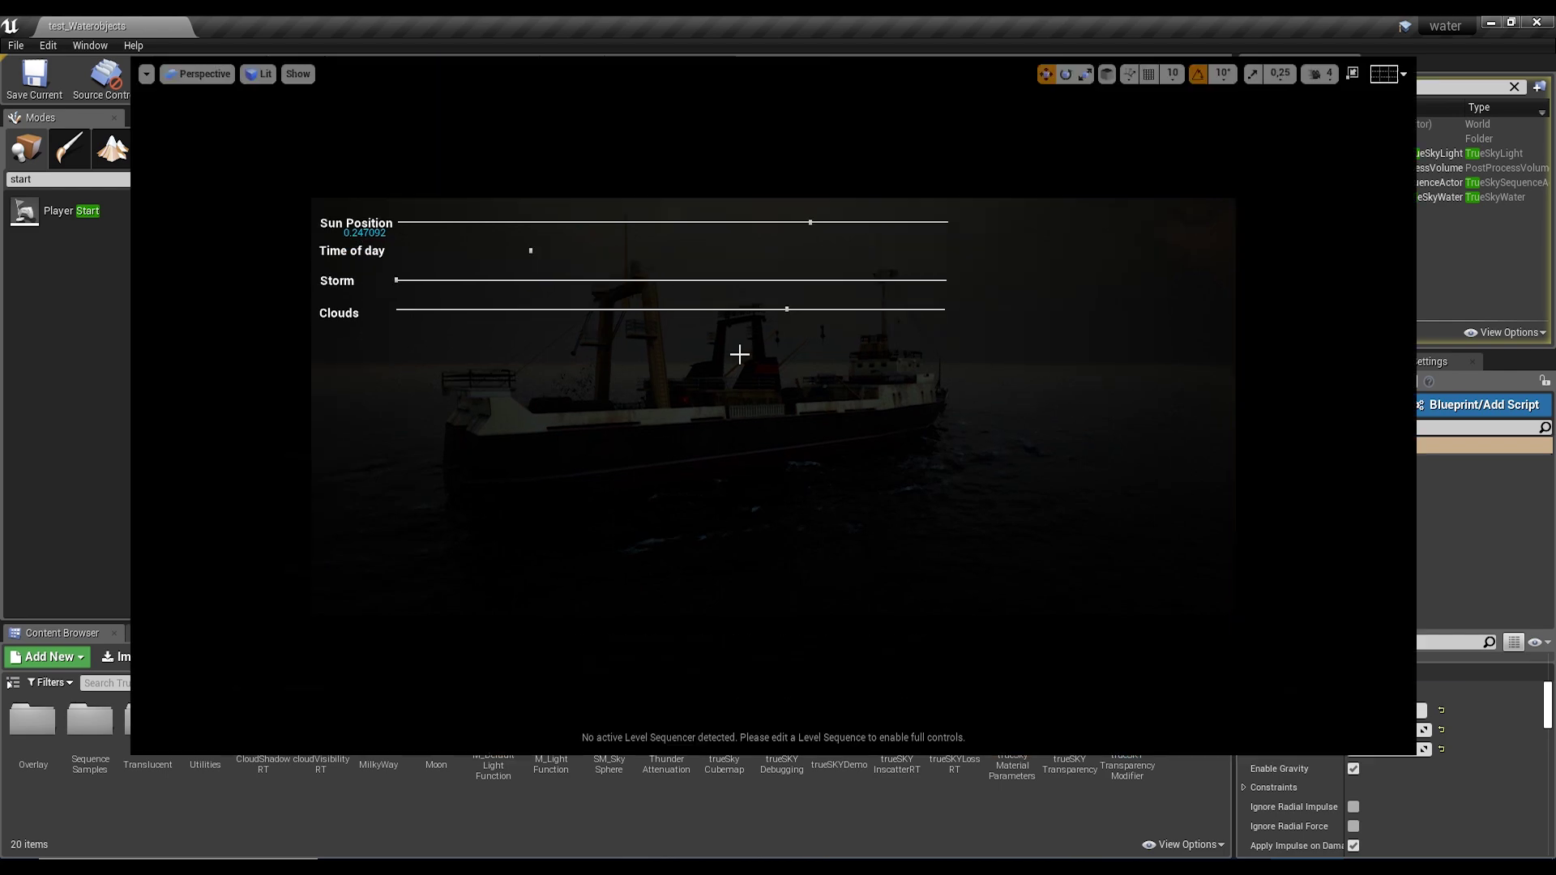
left_click(740, 483)
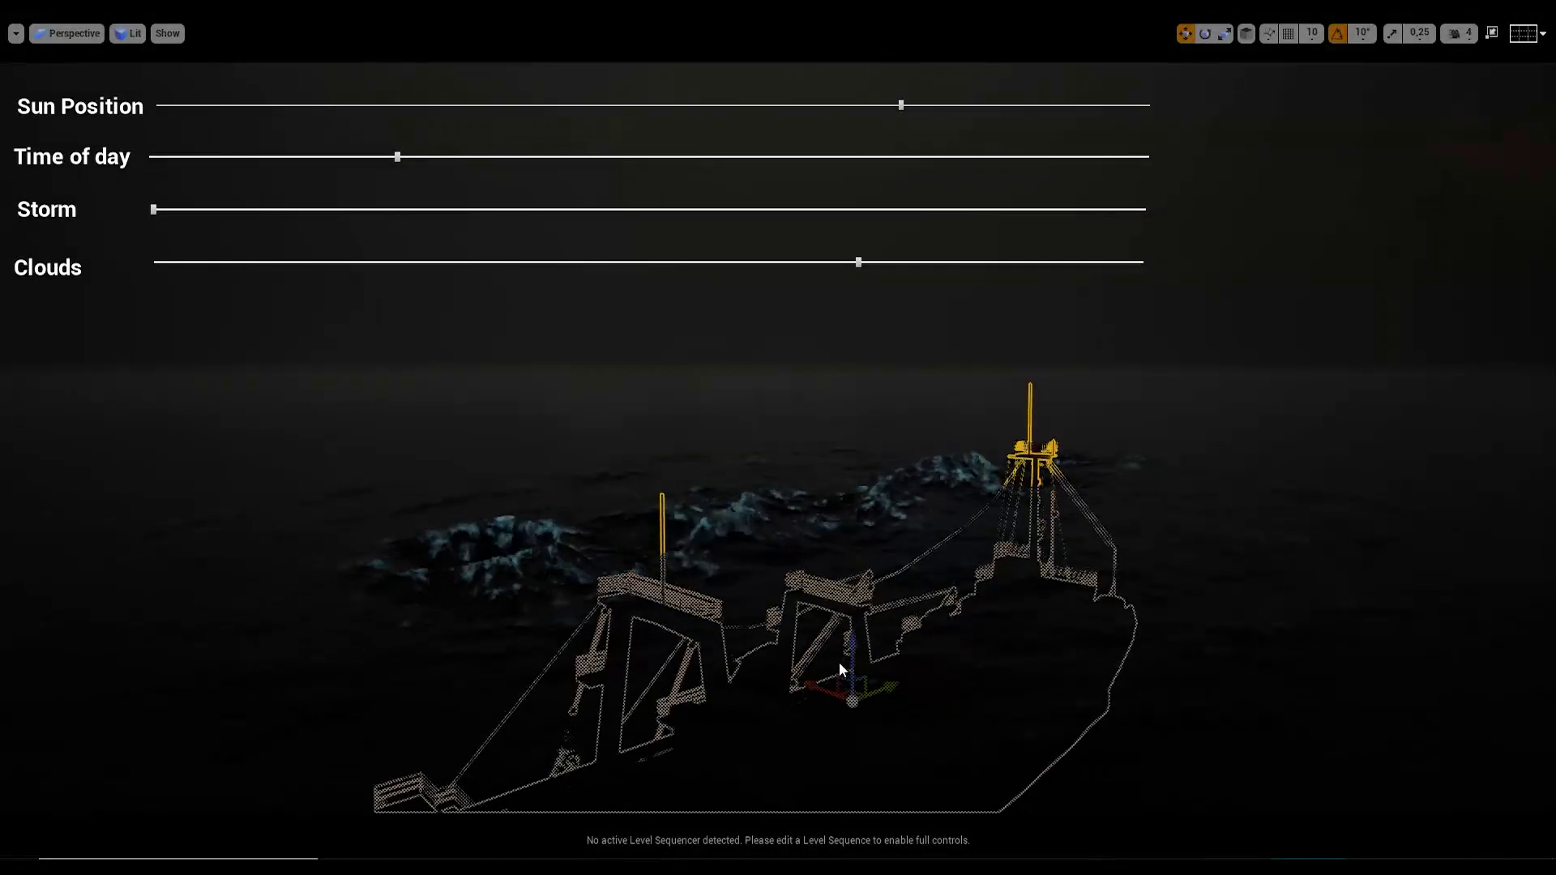
left_click(852, 590)
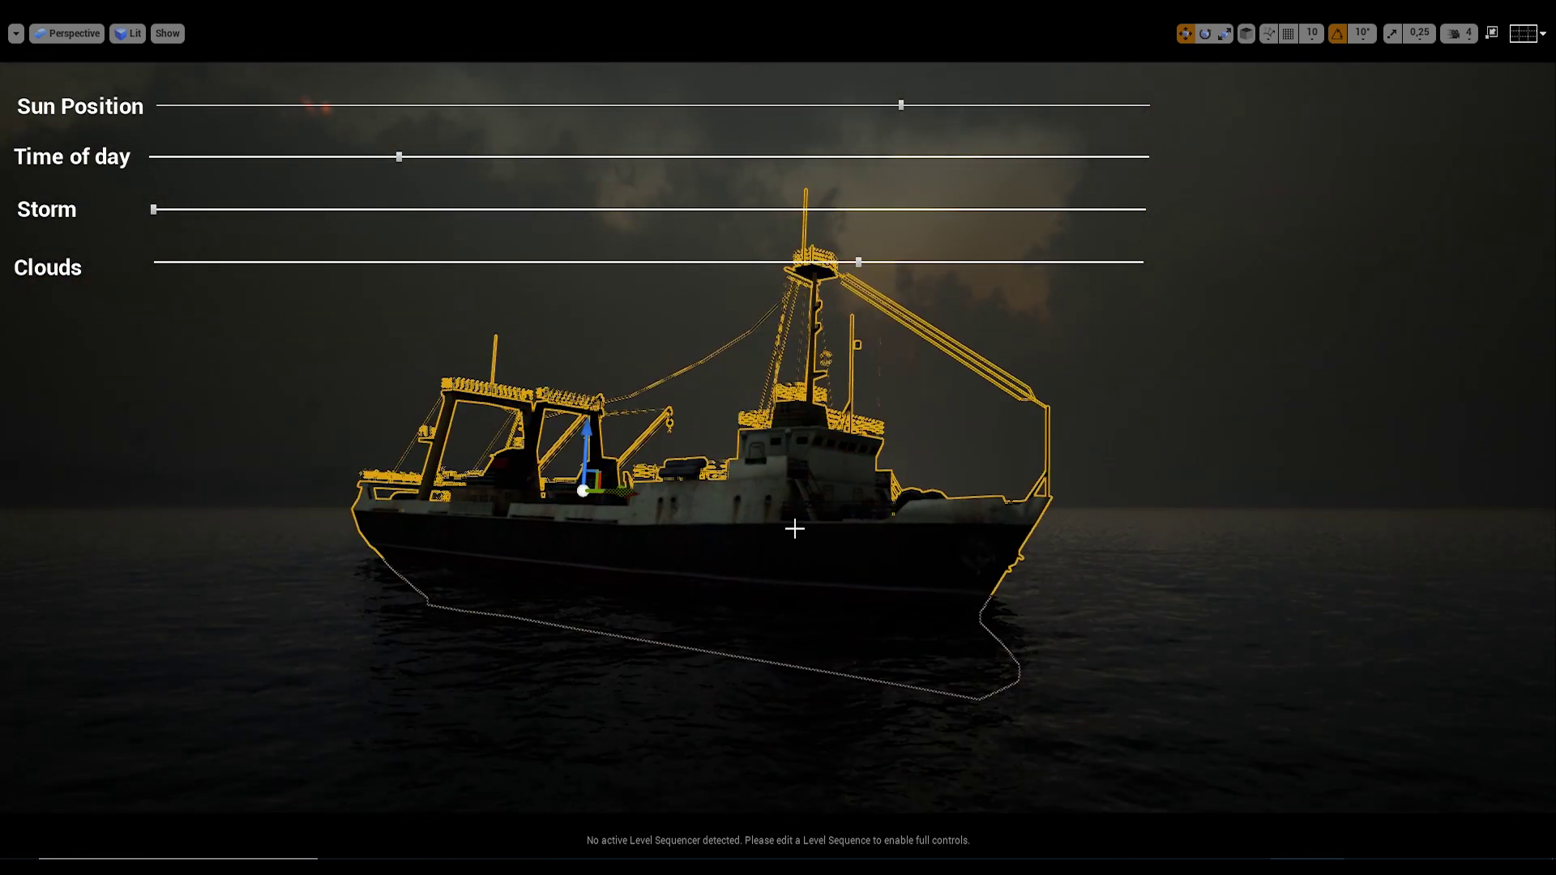
left_click_drag(599, 438, 580, 672)
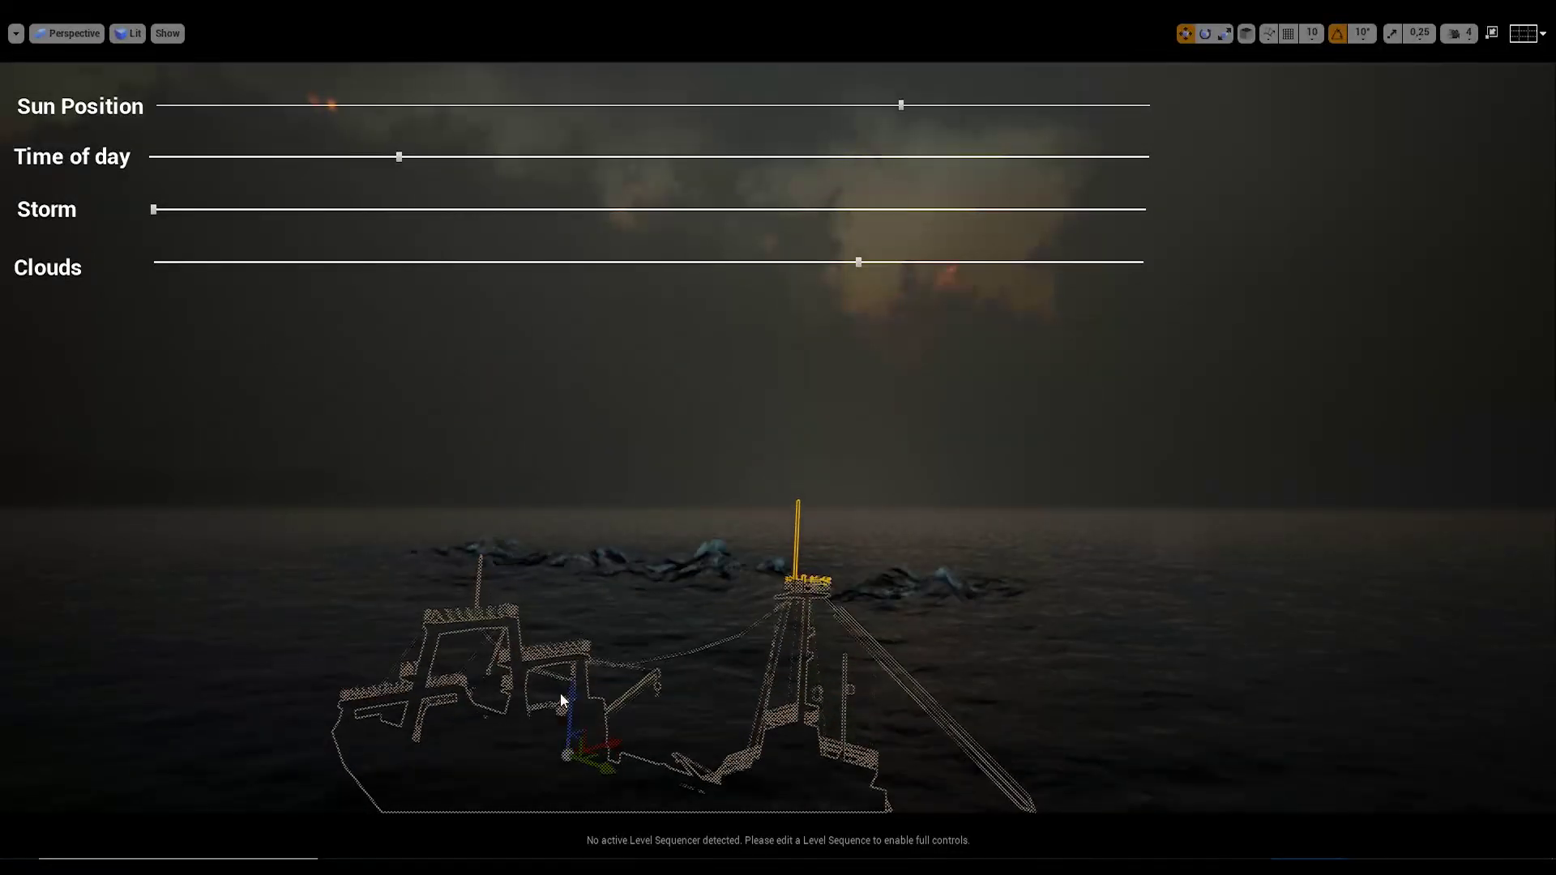
- Let the trawler settle, reselect it, and nudge Storm just above zero
left_click(650, 658)
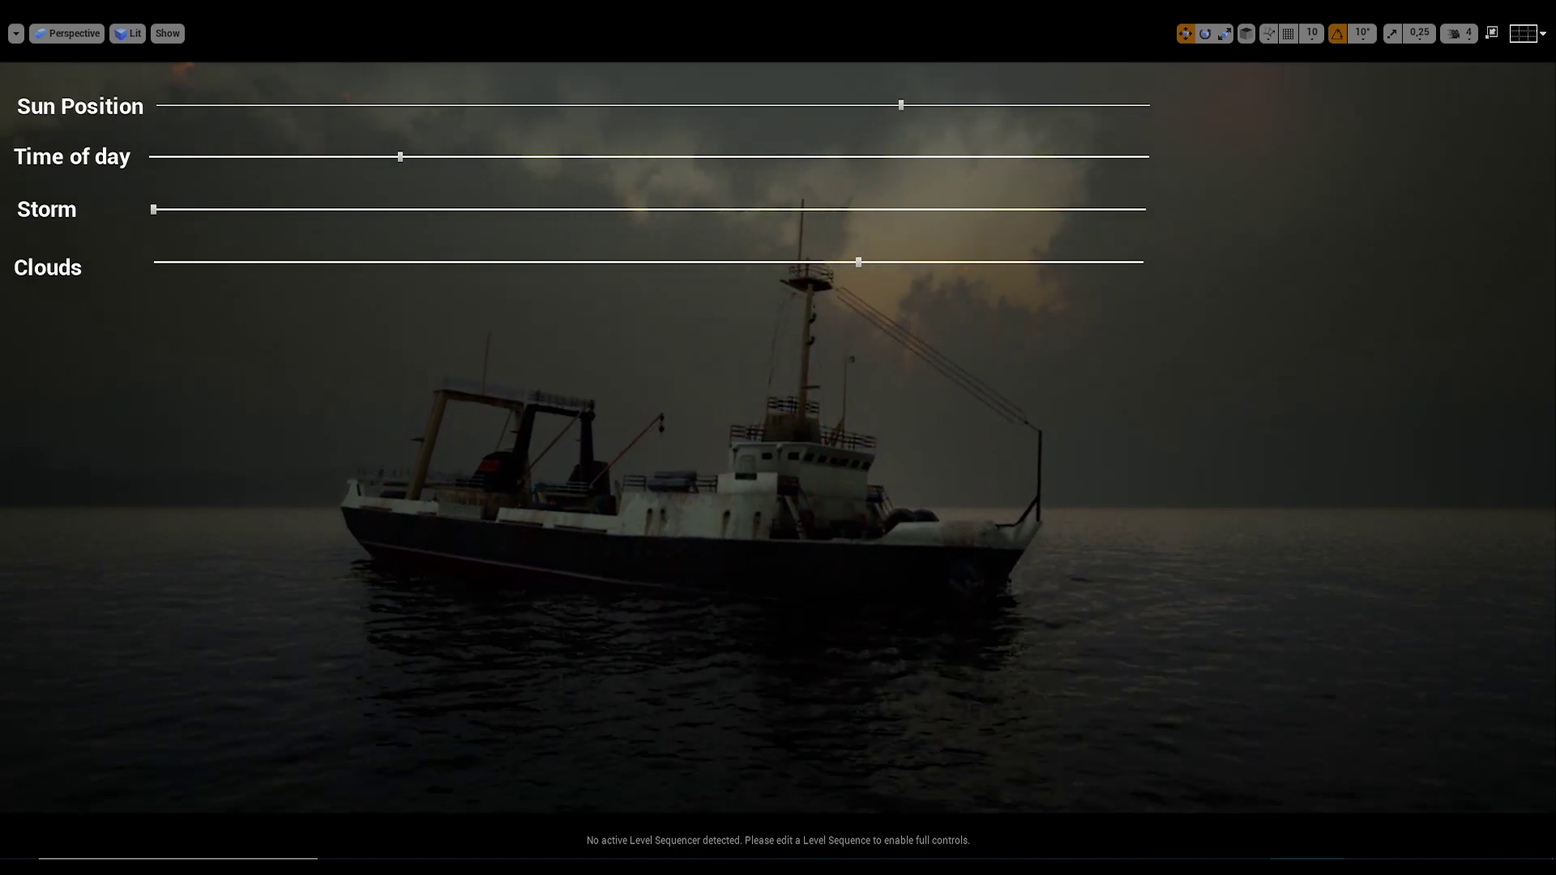
left_click(739, 610)
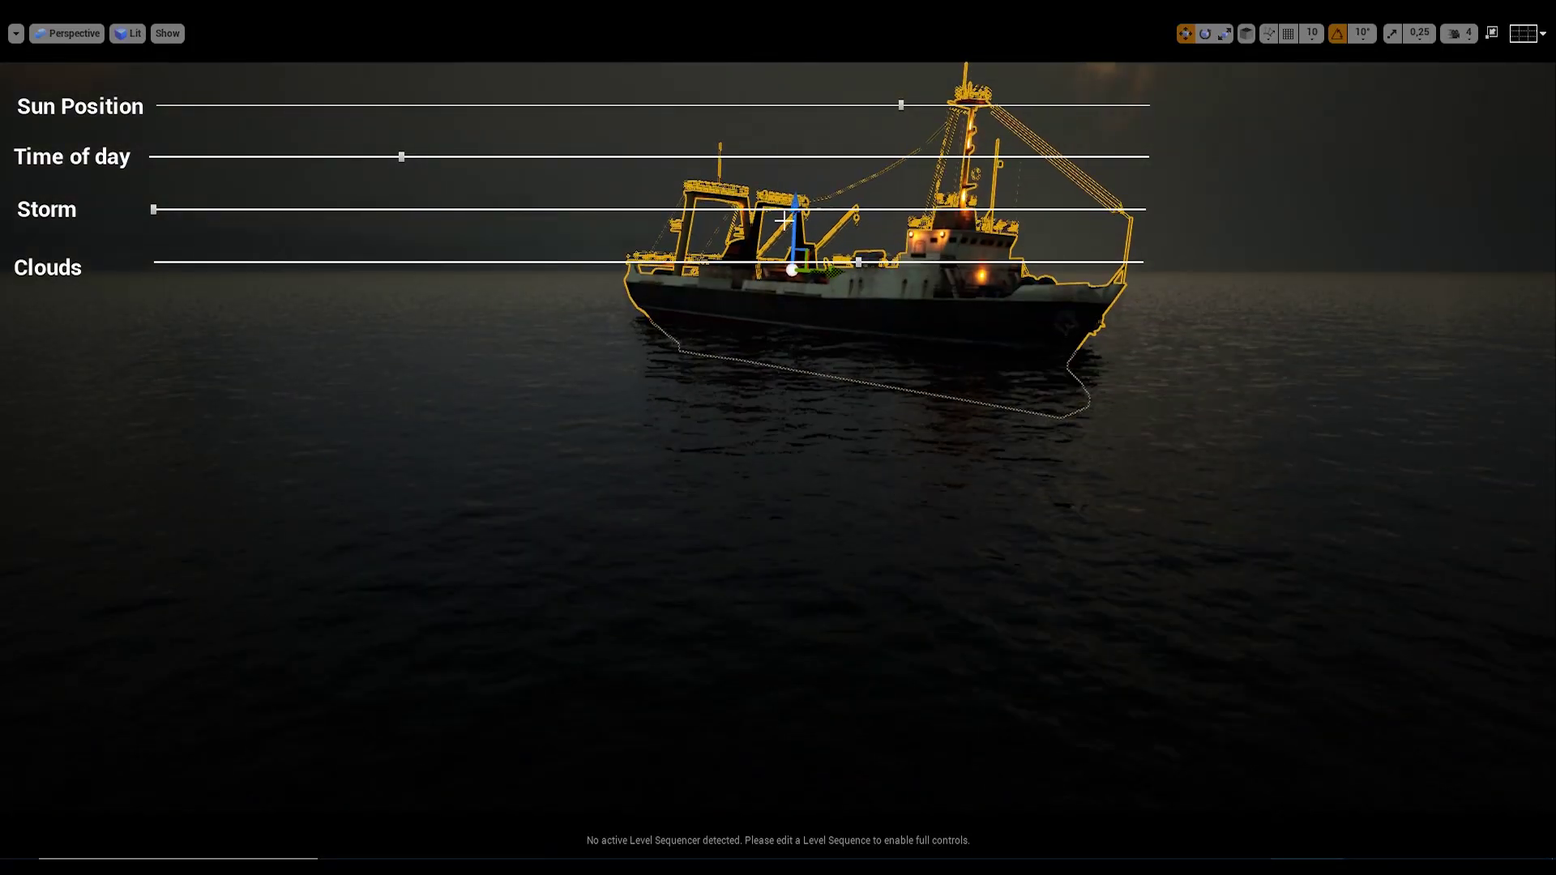
mouse_move(153, 209)
left_mouse_down()
mouse_move(784, 209)
mouse_move(237, 209)
left_mouse_up()
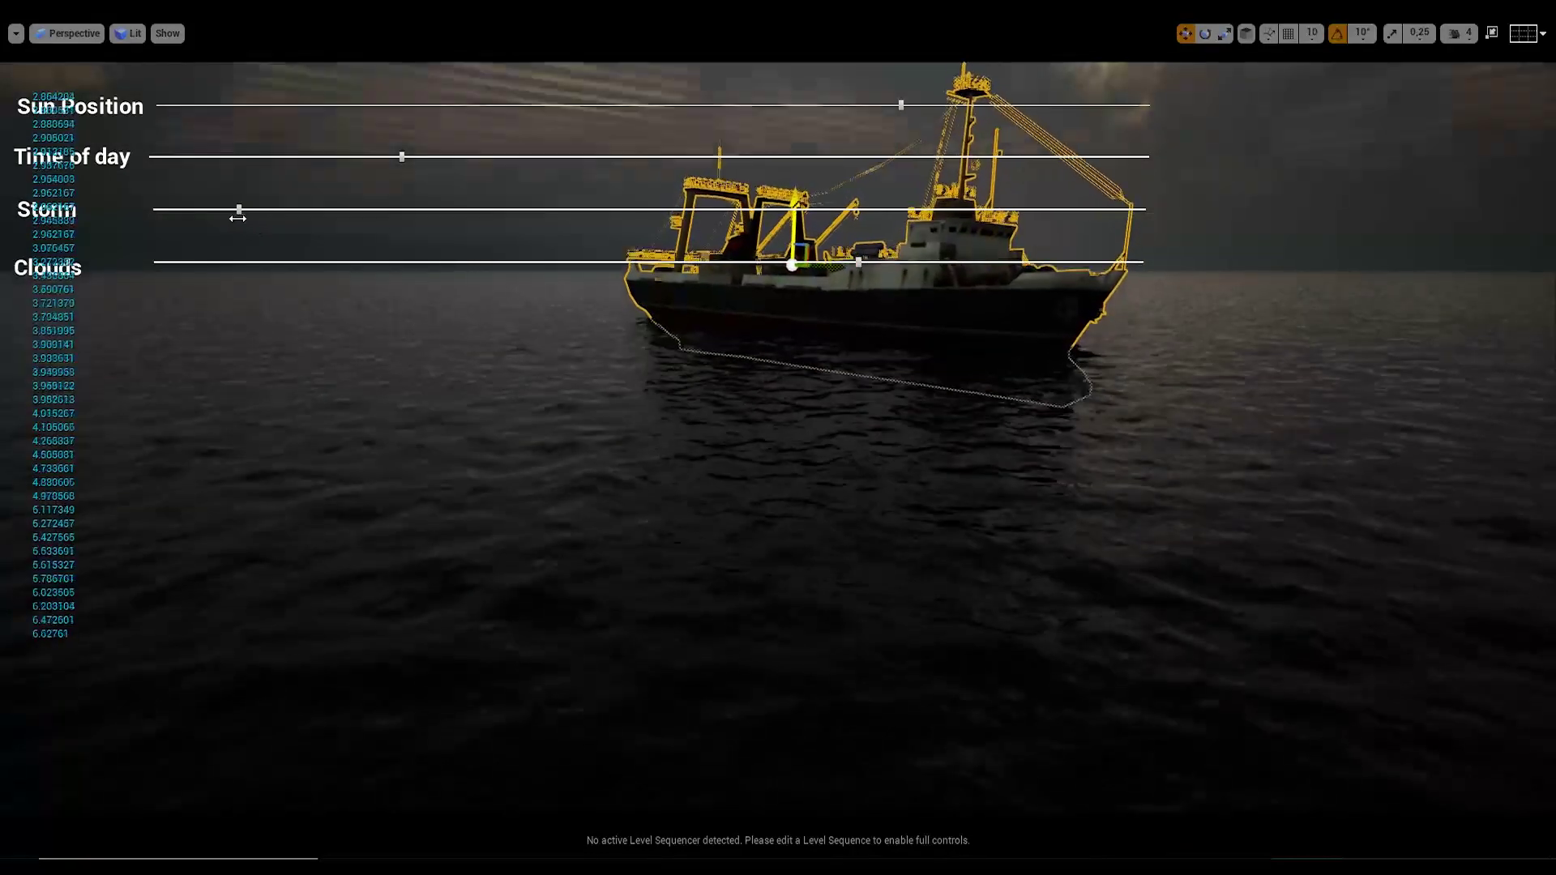
- Sink the trawler below the water surface
right_click_drag(983, 316, 983, 243)
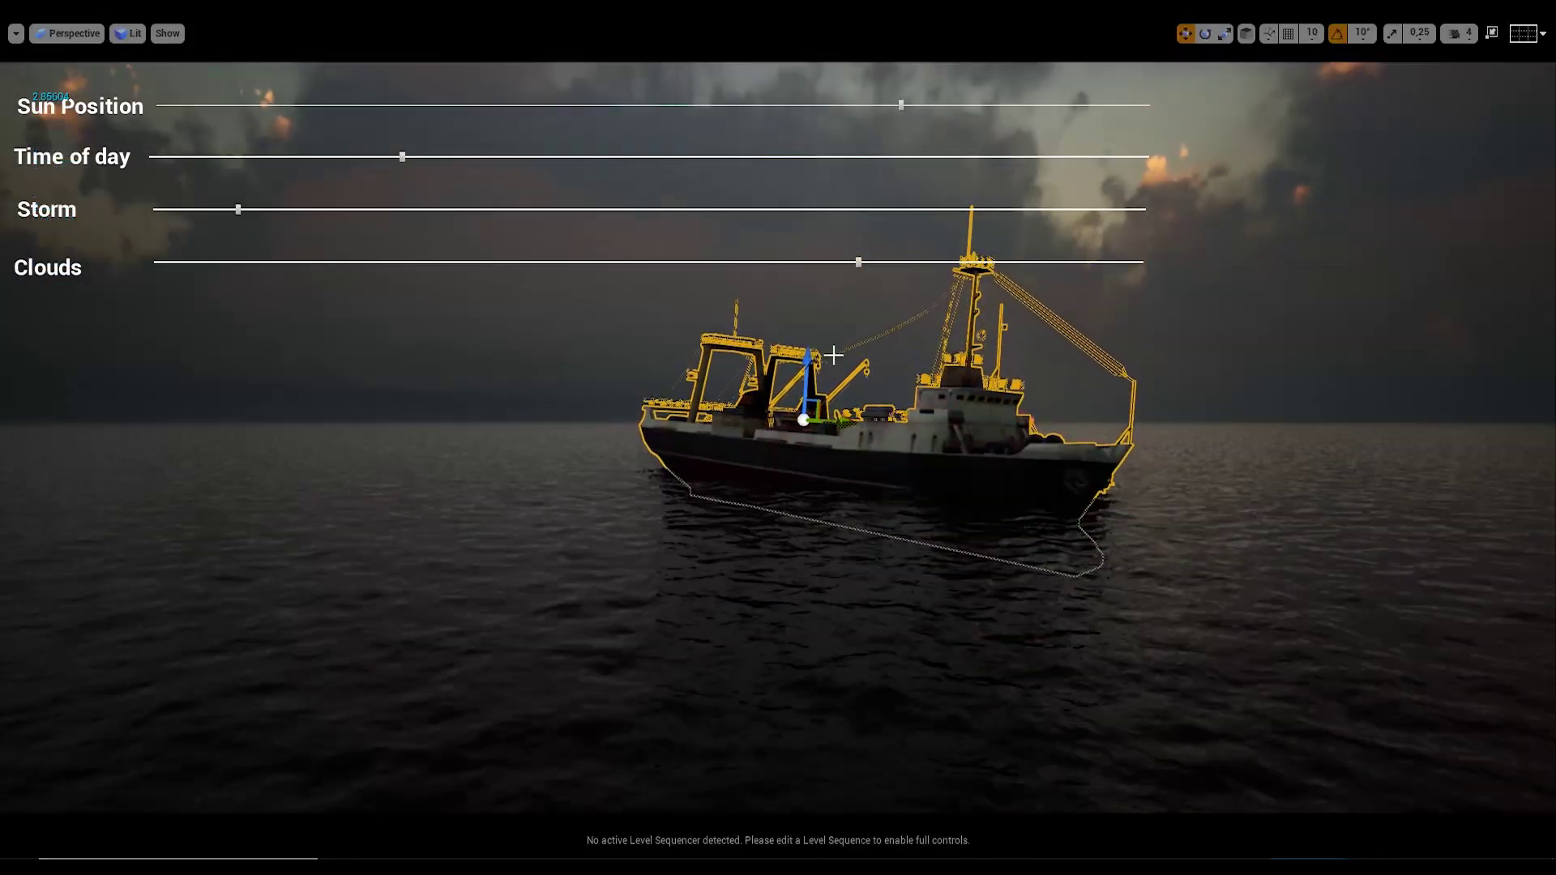
left_click_drag(803, 369, 922, 735)
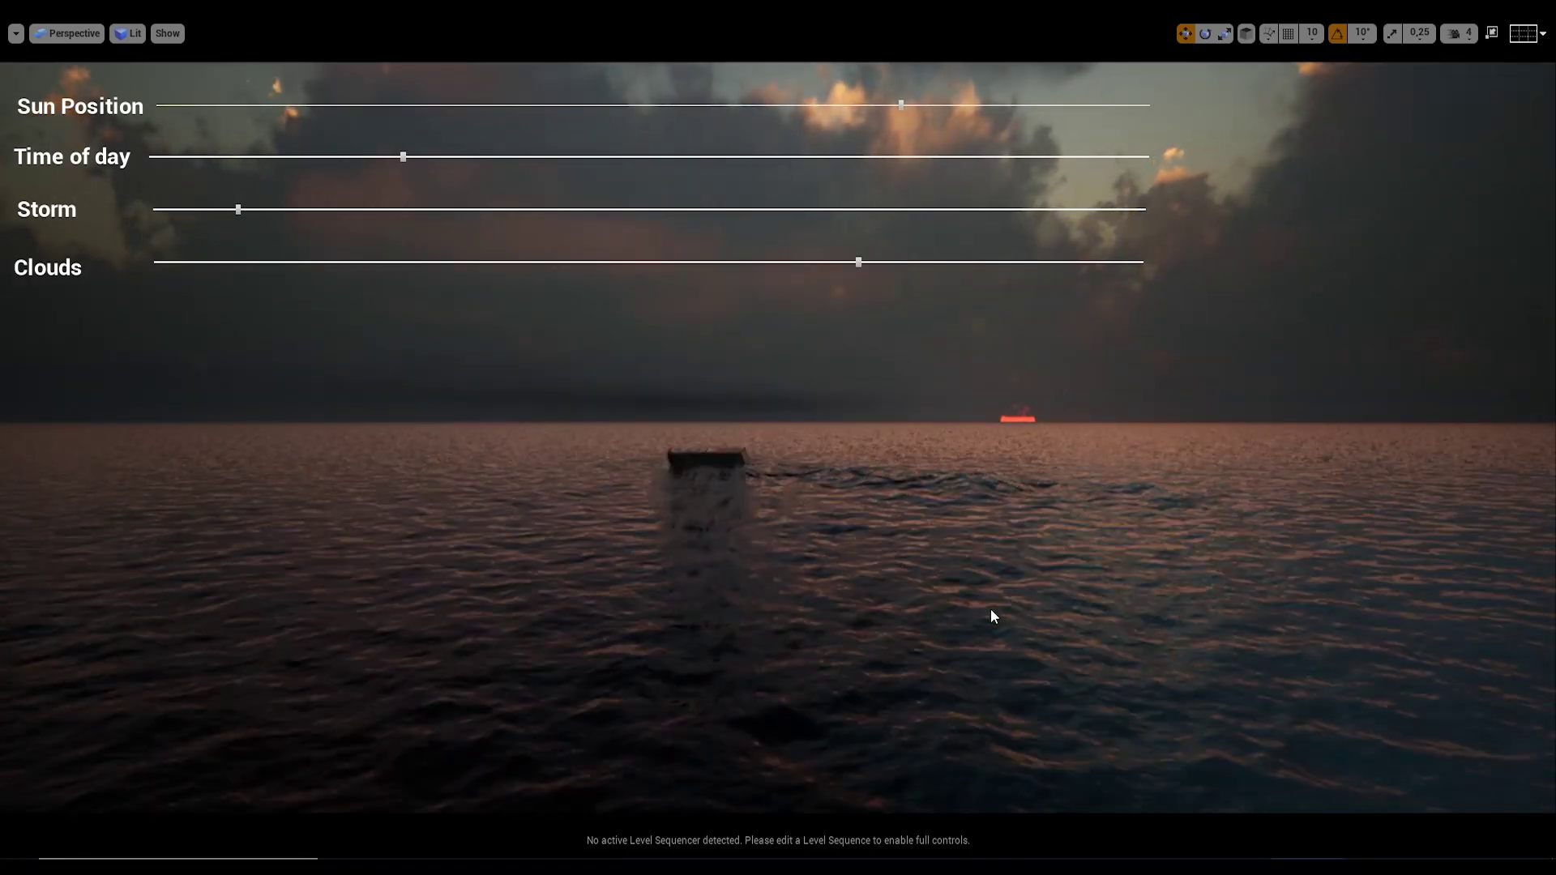
right_click_drag(997, 584, 964, 567)
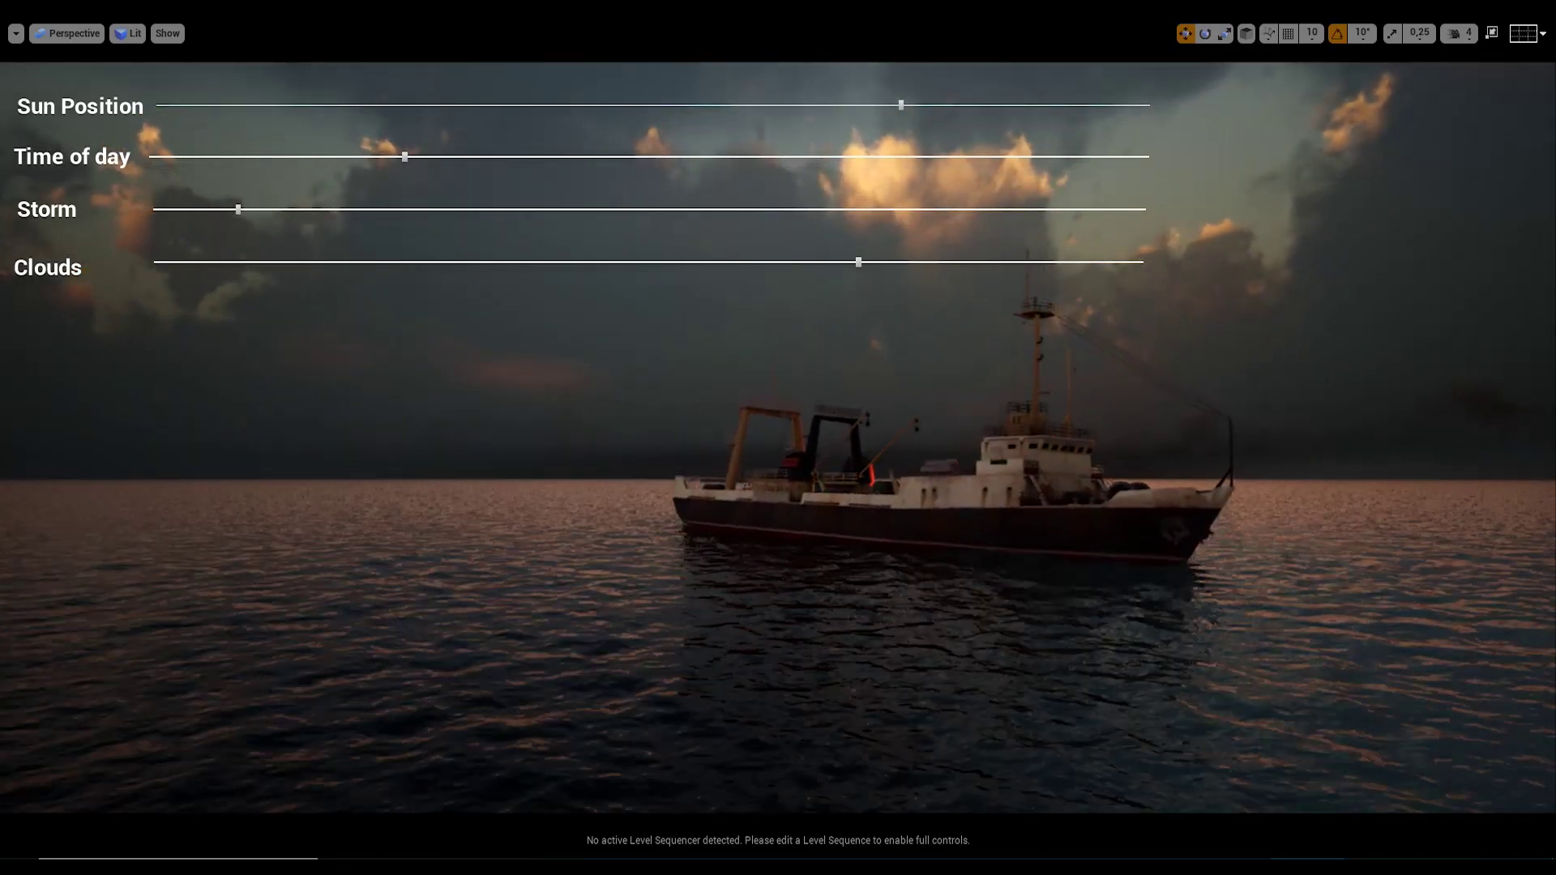
- Deselect the trawler so it settles level, and reset Storm to zero
left_click(895, 401)
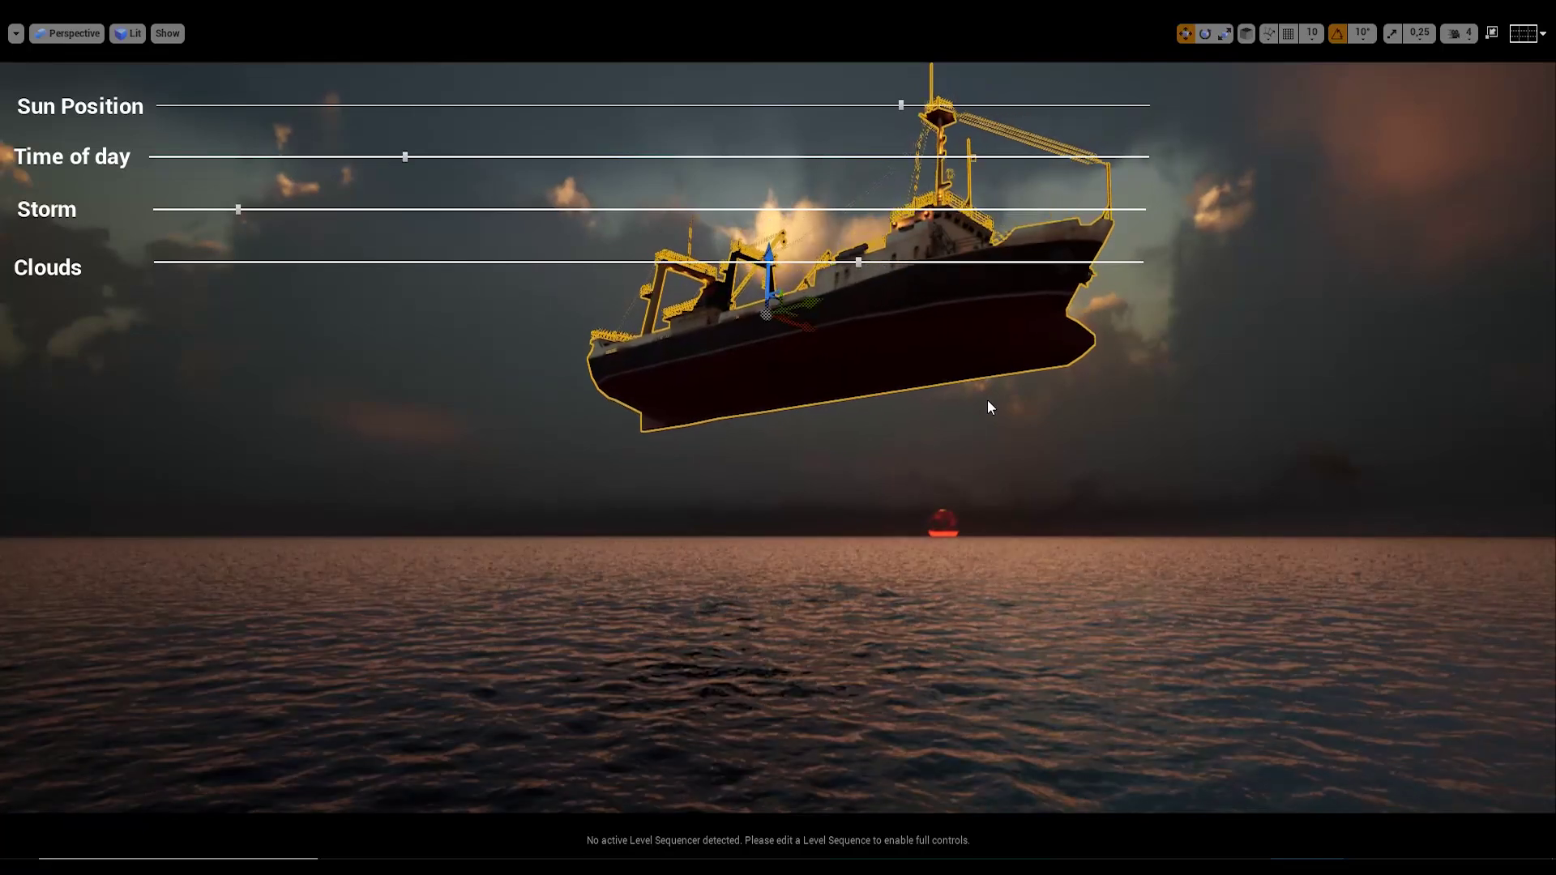
left_click(987, 400)
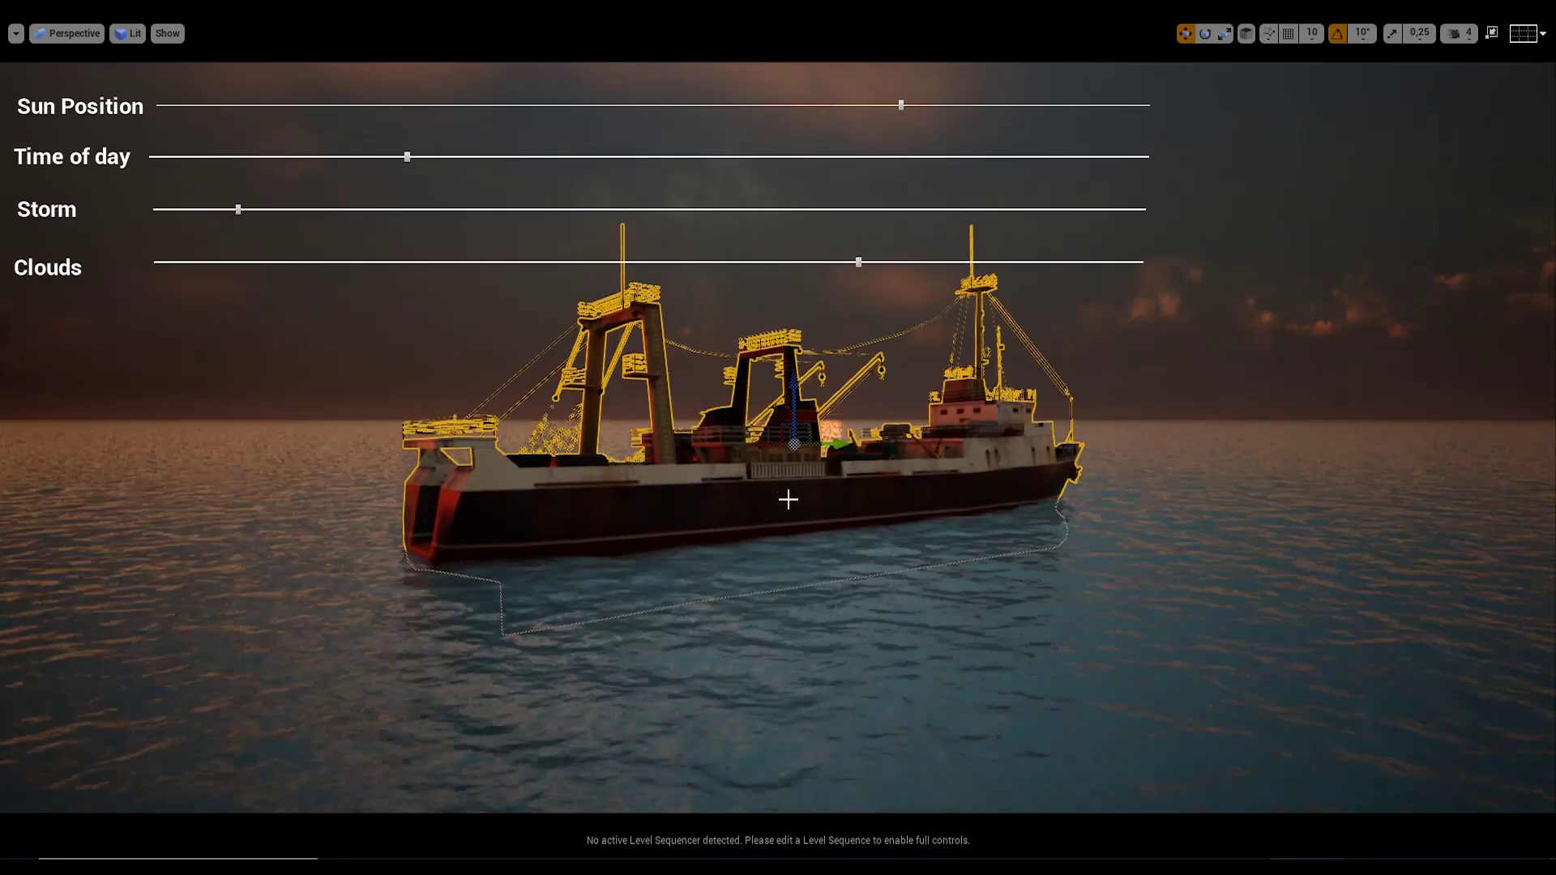
key("Delete")
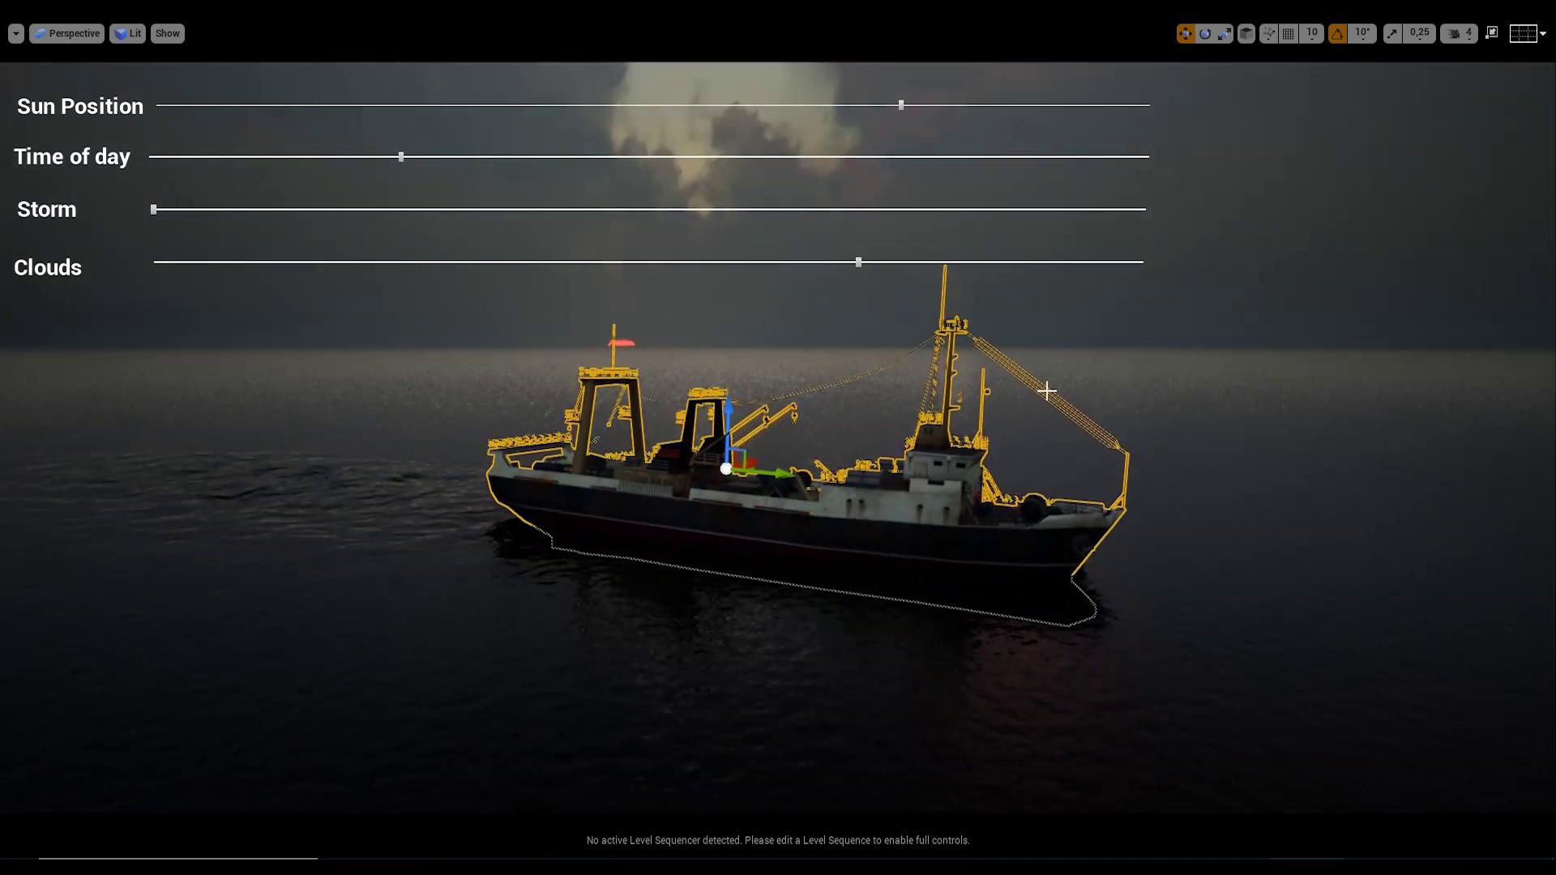
- Thin the clouds, raise Storm to about 0.8, and move time of day into night
left_click_drag(917, 259, 991, 258)
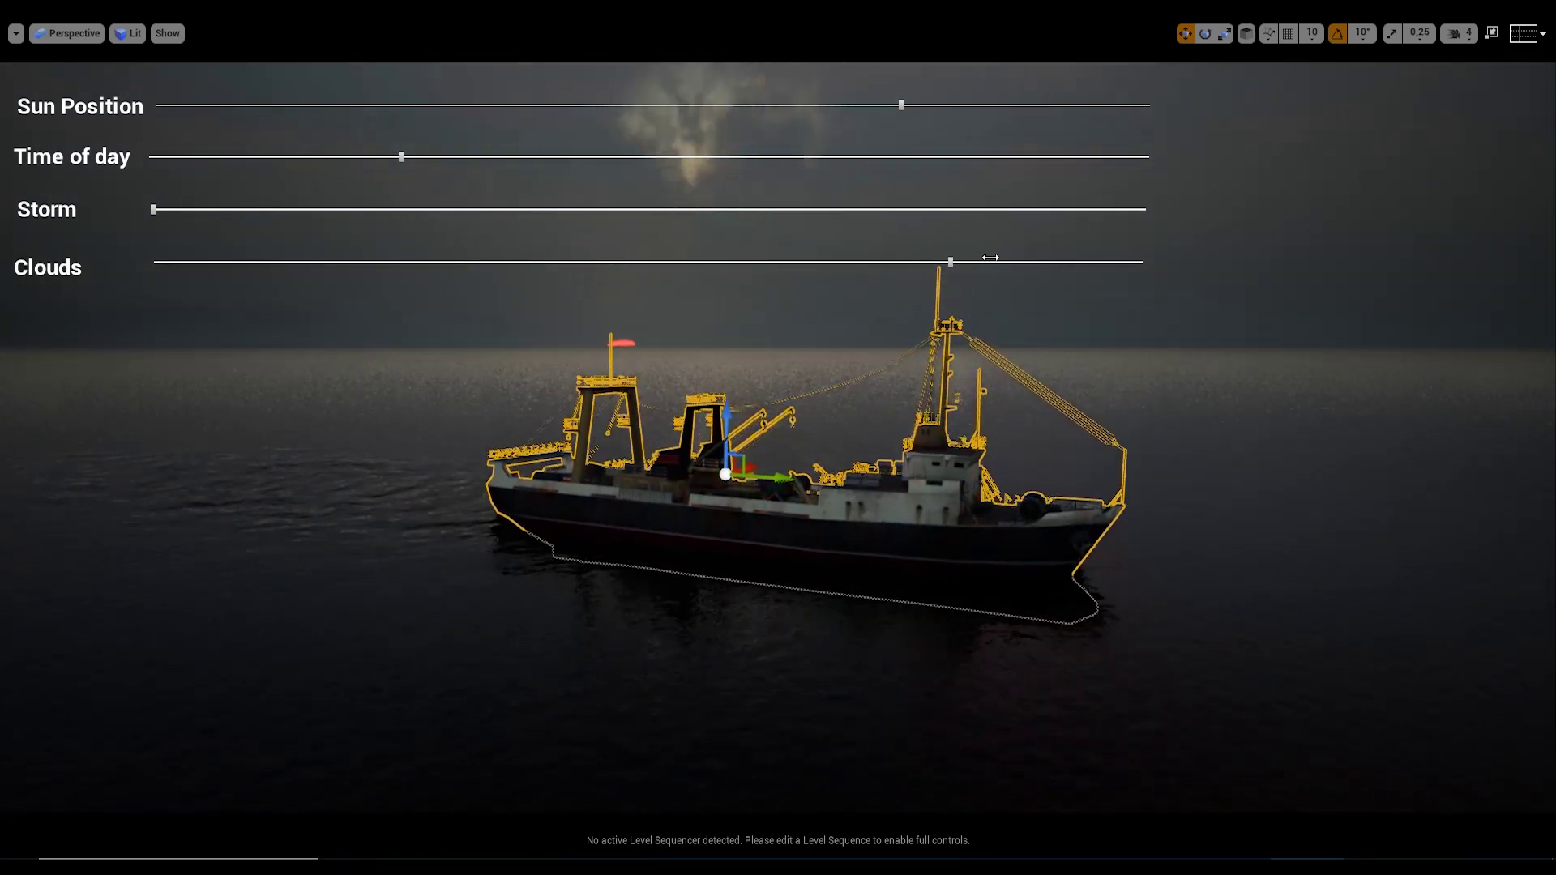
mouse_move(792, 258)
left_mouse_down()
mouse_move(616, 278)
mouse_move(701, 274)
left_mouse_up()
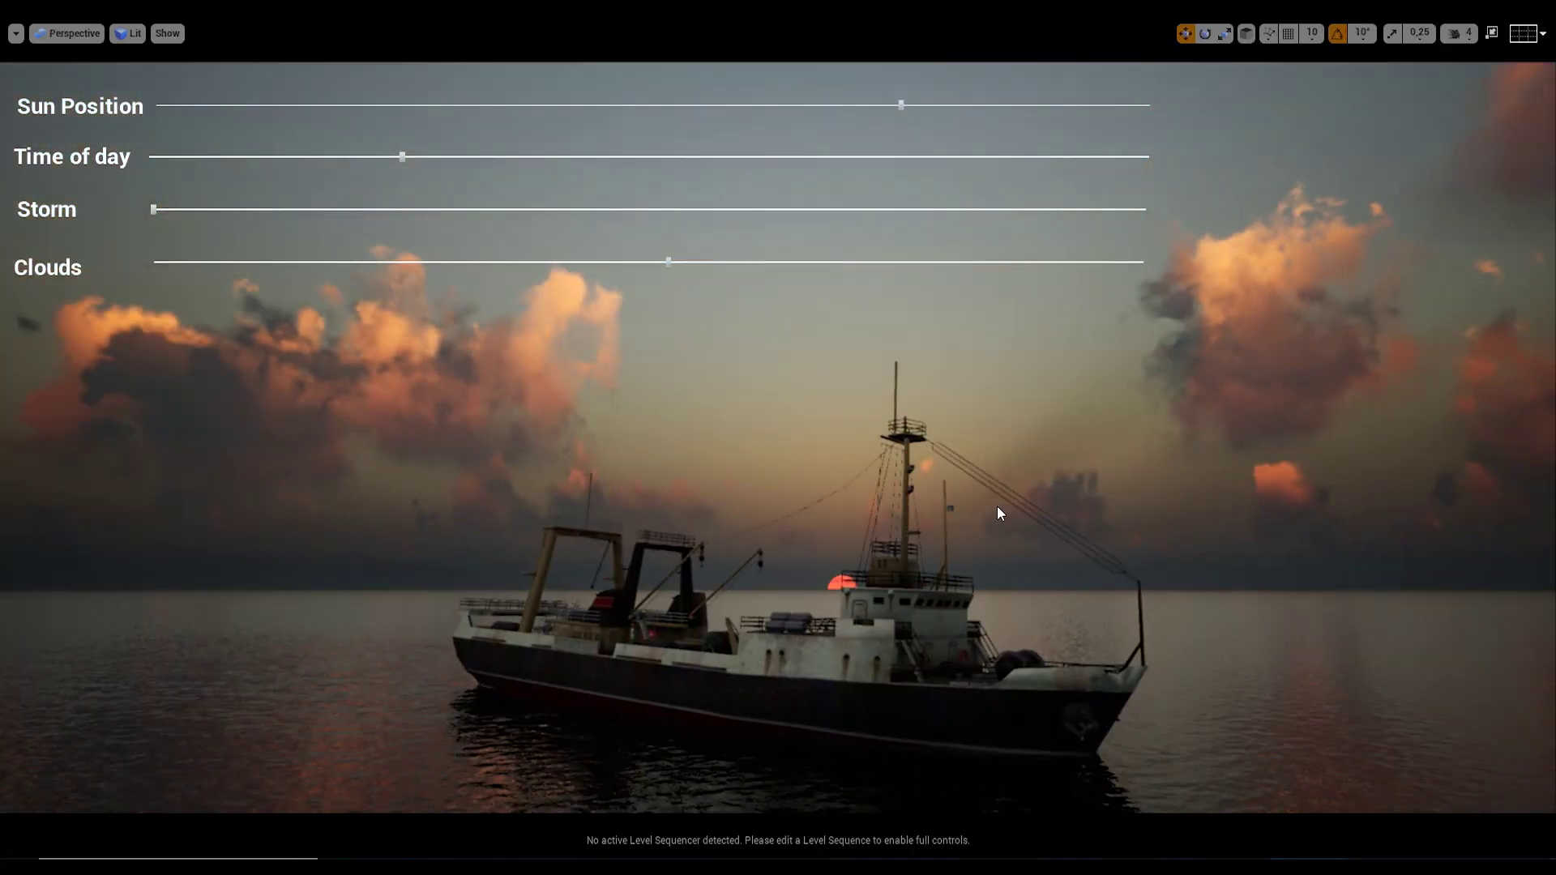
left_click_drag(325, 210, 1078, 210)
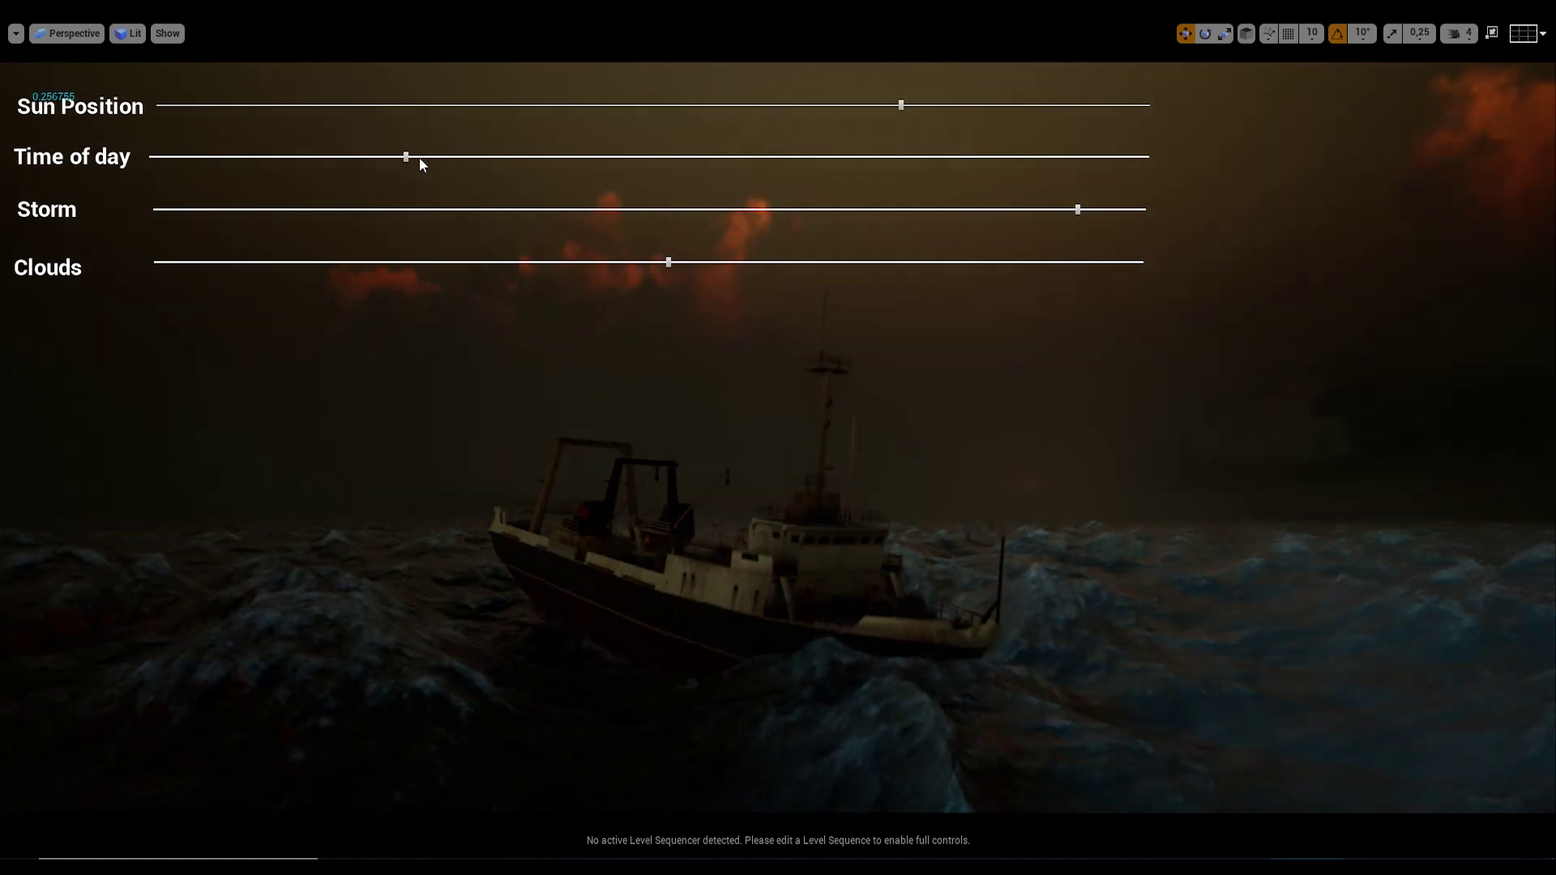
left_click_drag(421, 164, 952, 160)
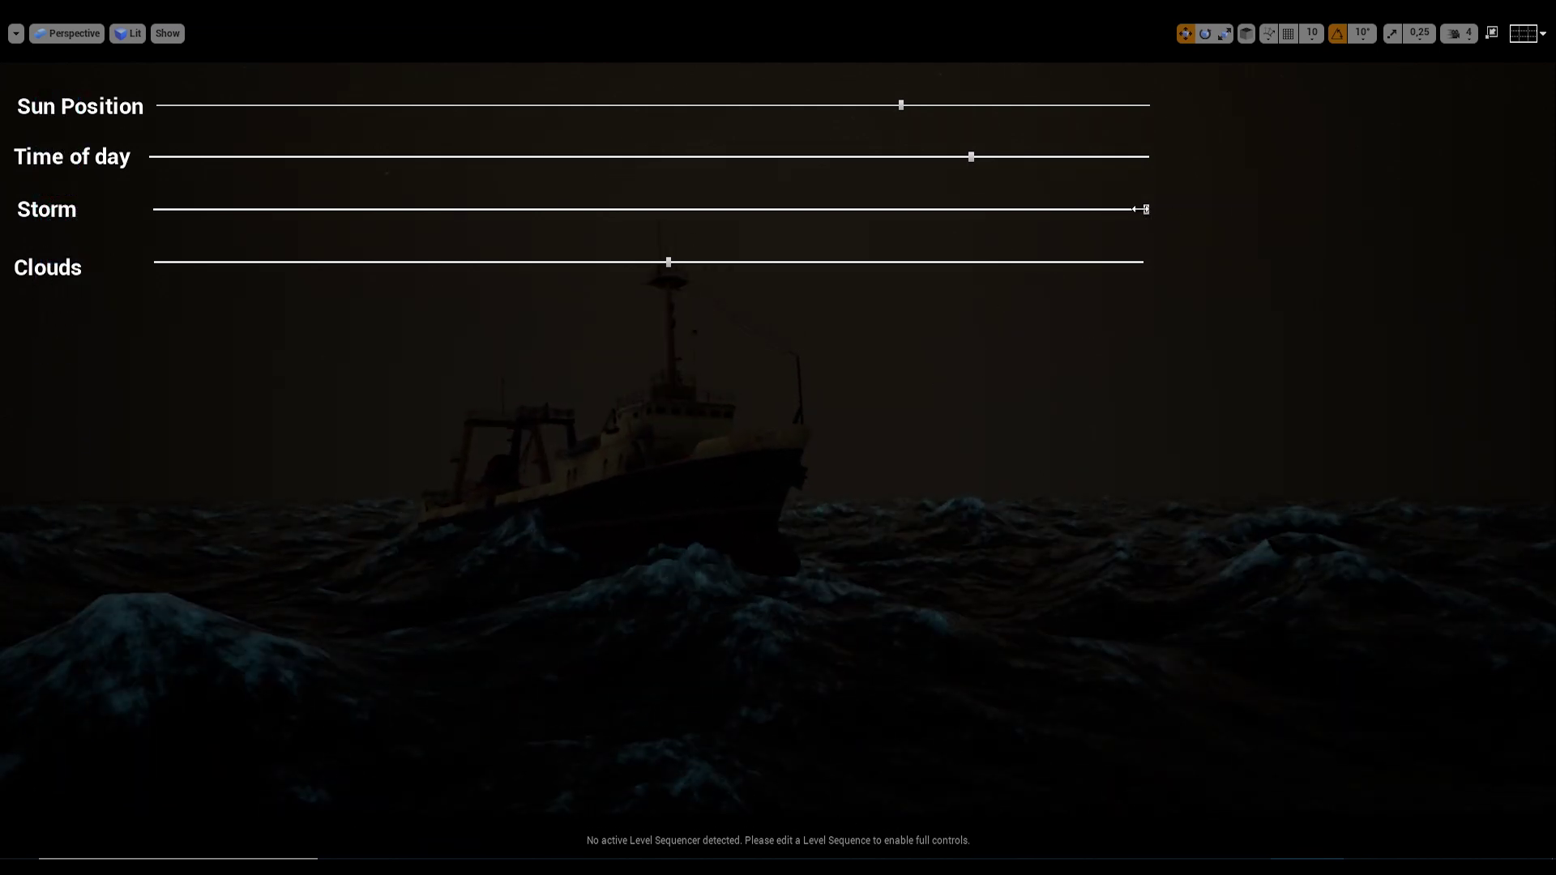
left_click_drag(1145, 209, 1051, 209)
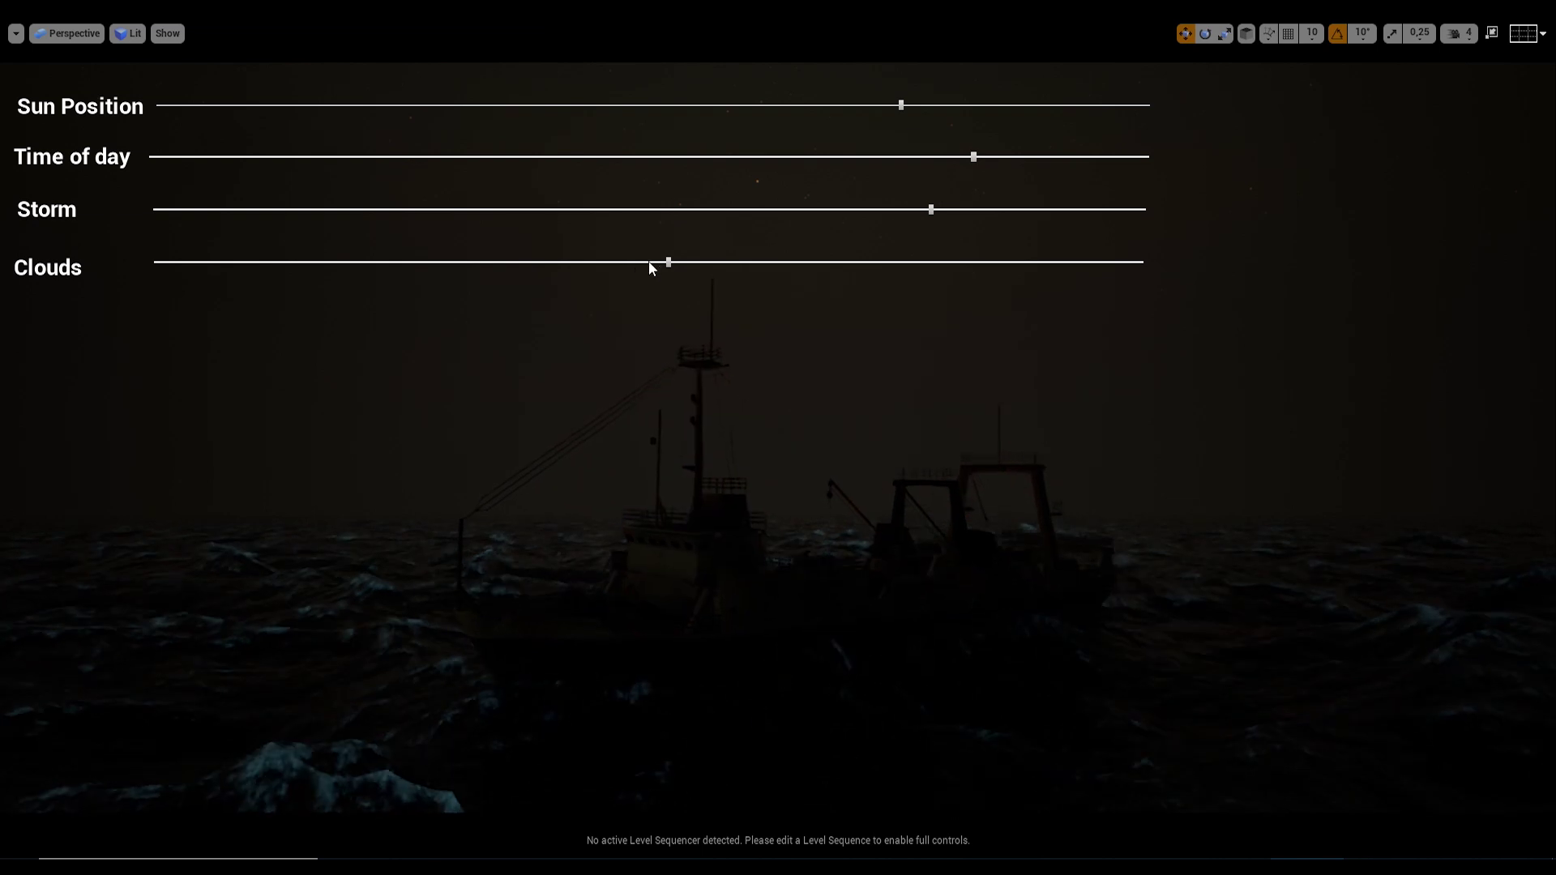
- Drop Storm near zero, return time of day to sunset, and set Clouds near 0.74
mouse_move(668, 262)
left_mouse_down()
mouse_move(747, 260)
mouse_move(455, 260)
left_mouse_up()
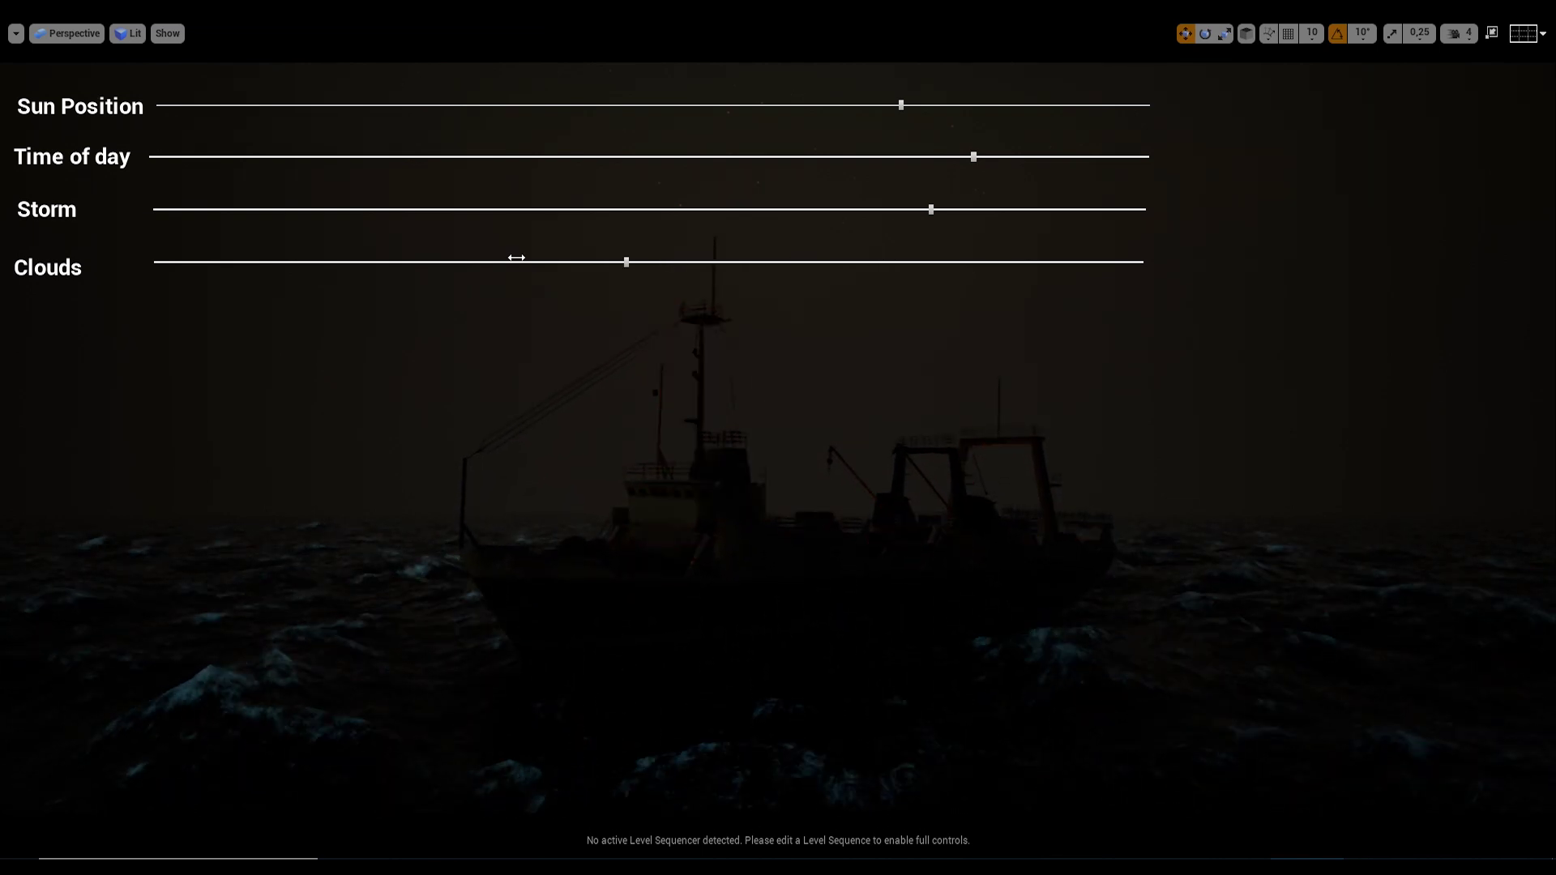
left_click_drag(630, 209, 193, 209)
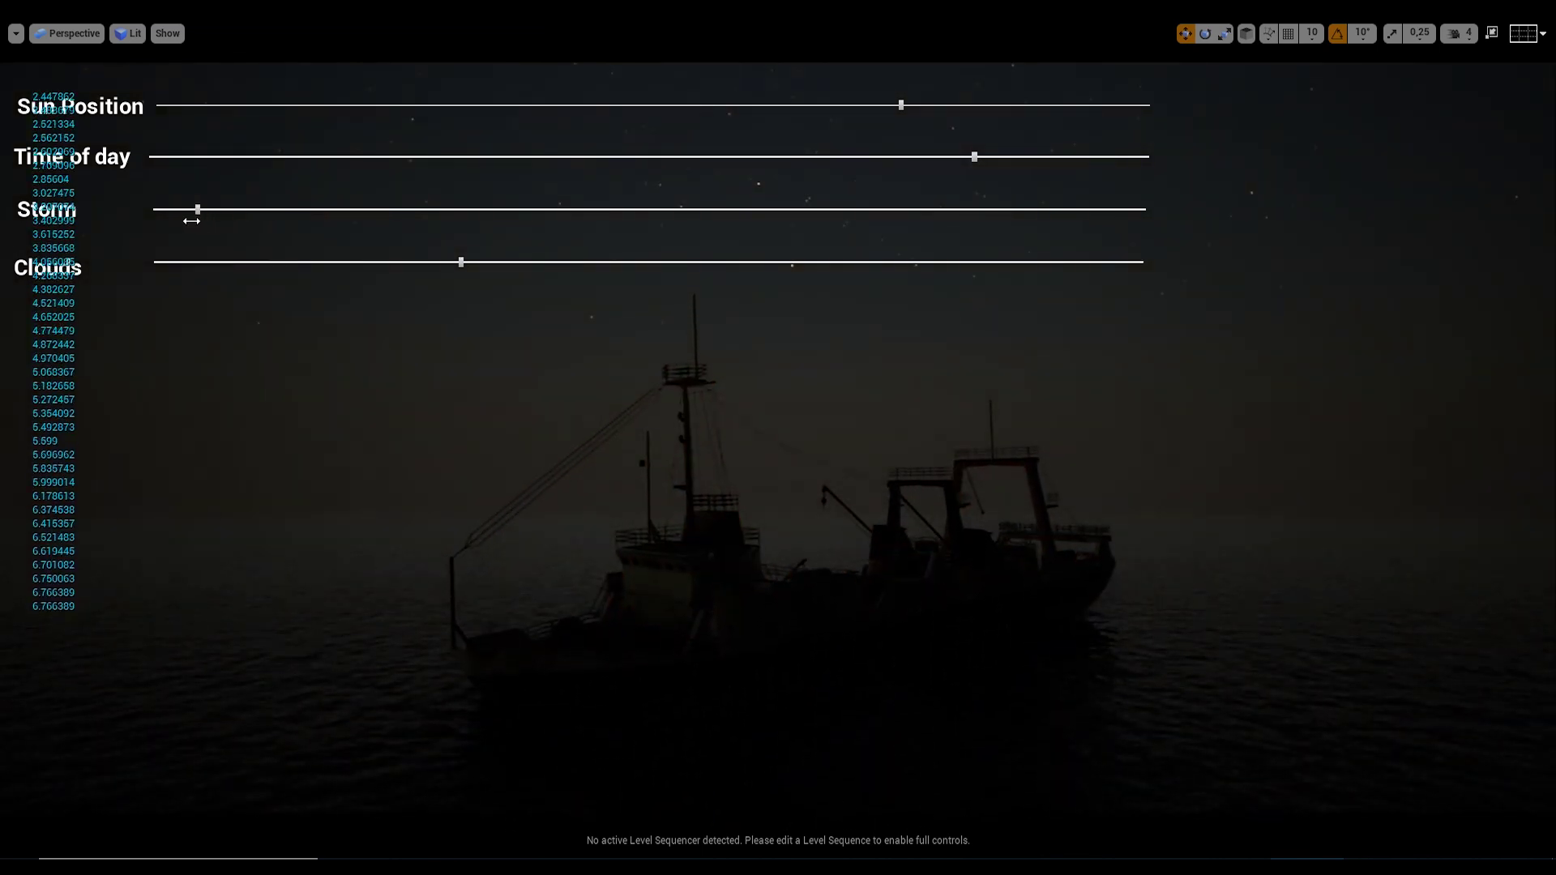
left_click_drag(643, 275, 838, 268)
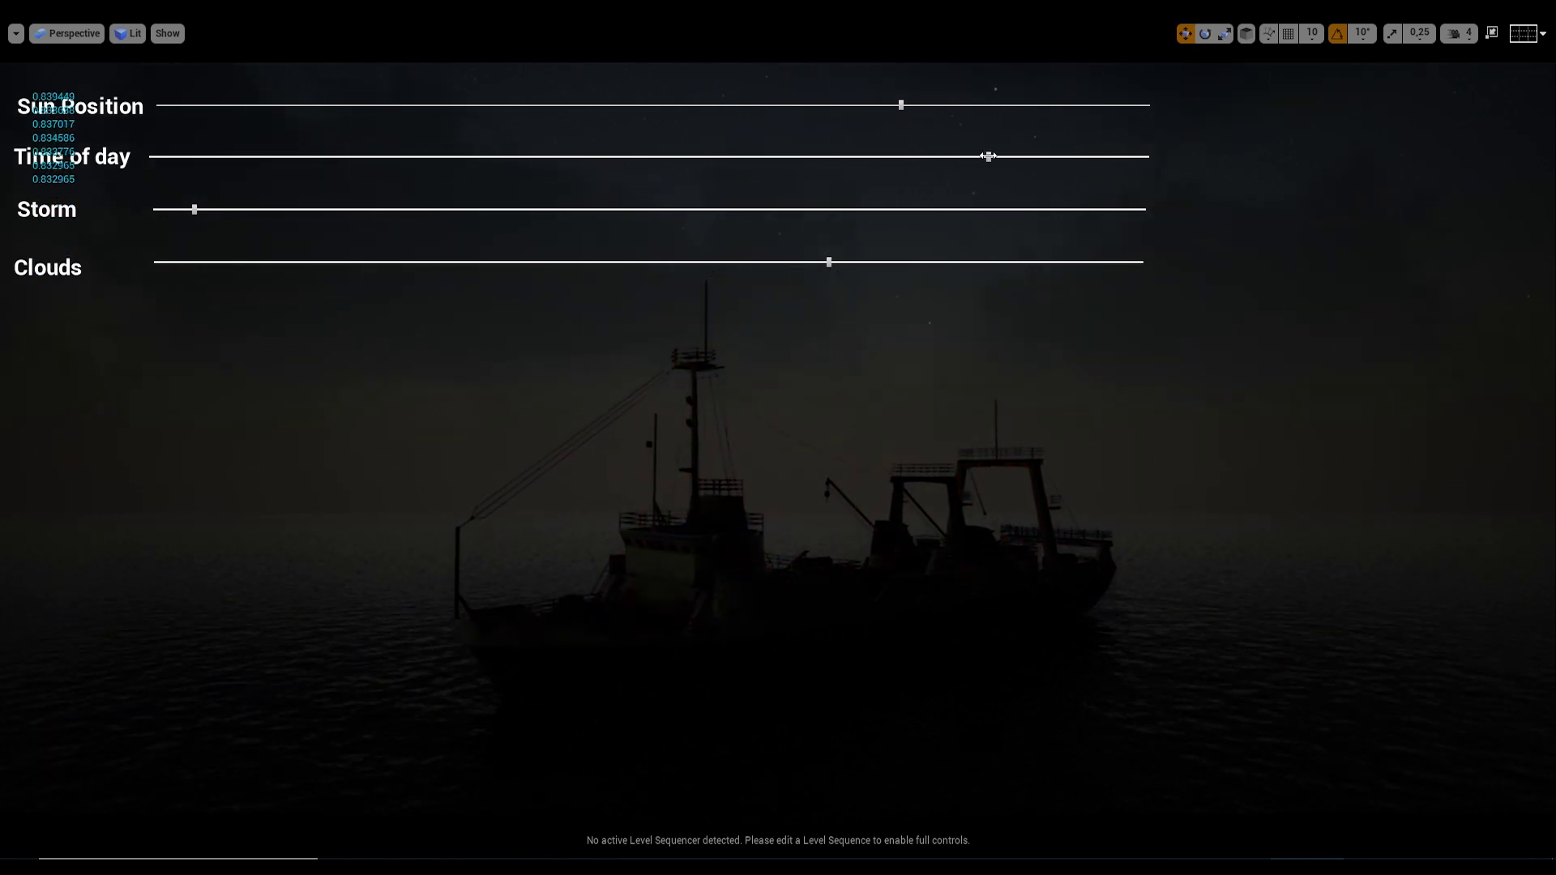
left_click_drag(944, 159, 905, 157)
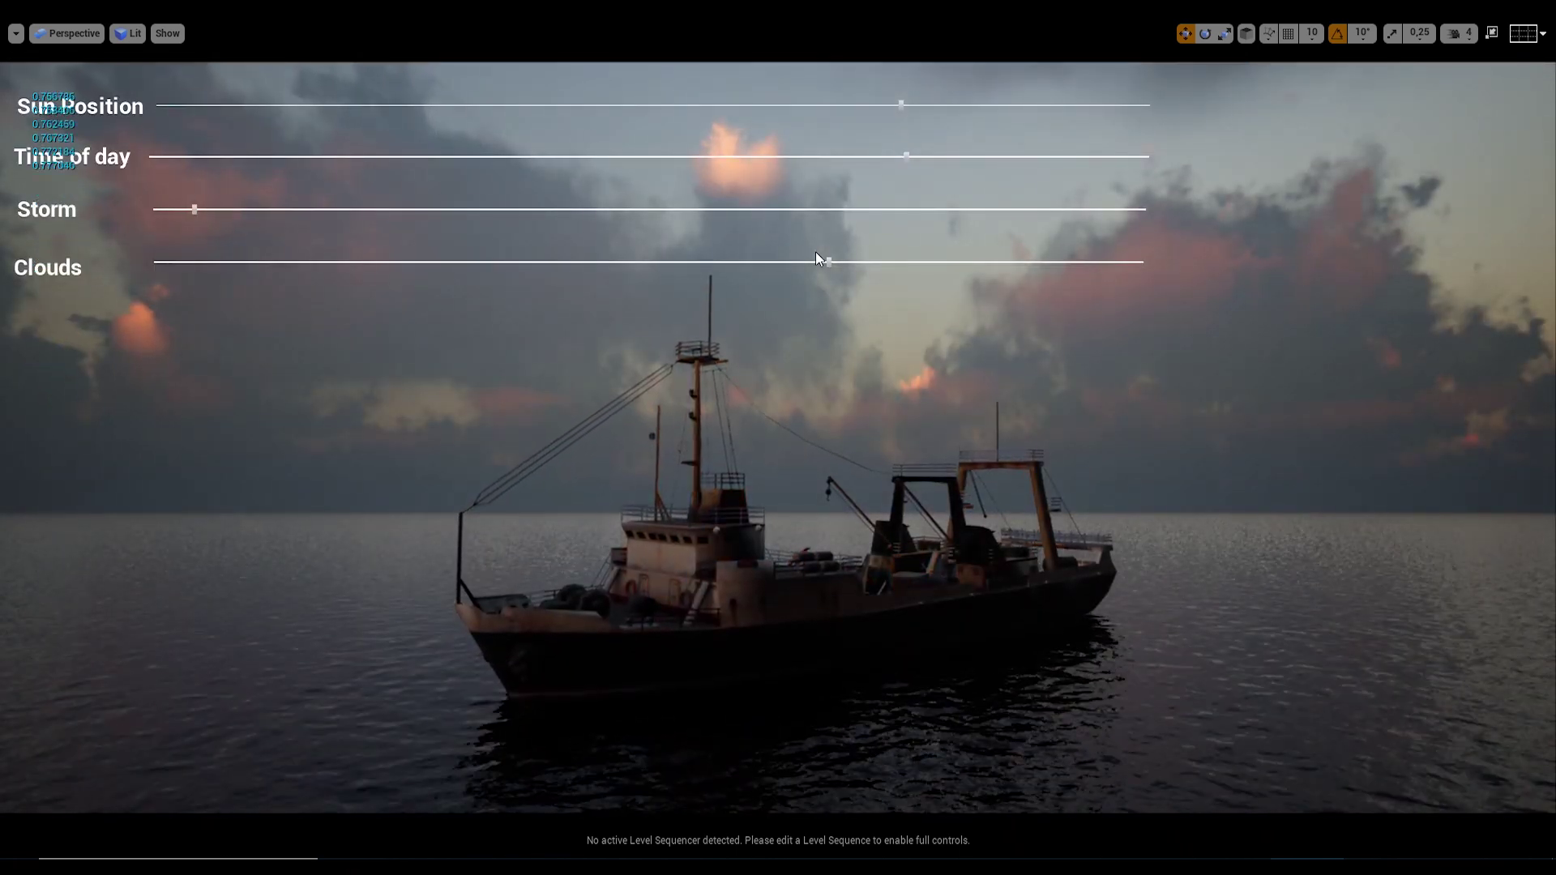
mouse_move(852, 260)
left_mouse_down()
mouse_move(1030, 262)
mouse_move(216, 268)
left_mouse_up()
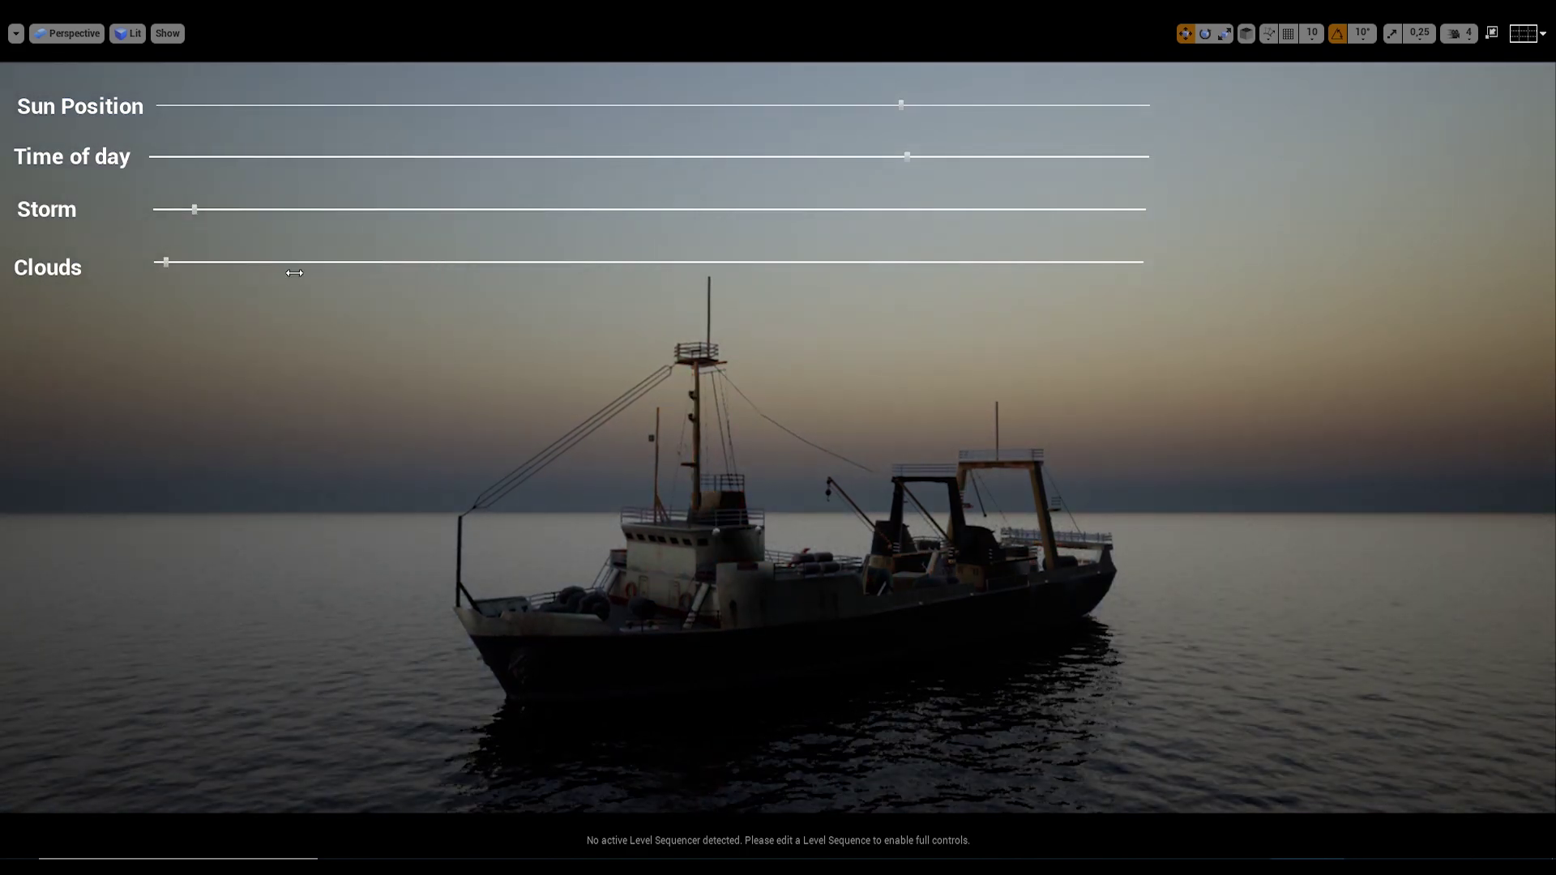
left_click_drag(756, 279, 754, 276)
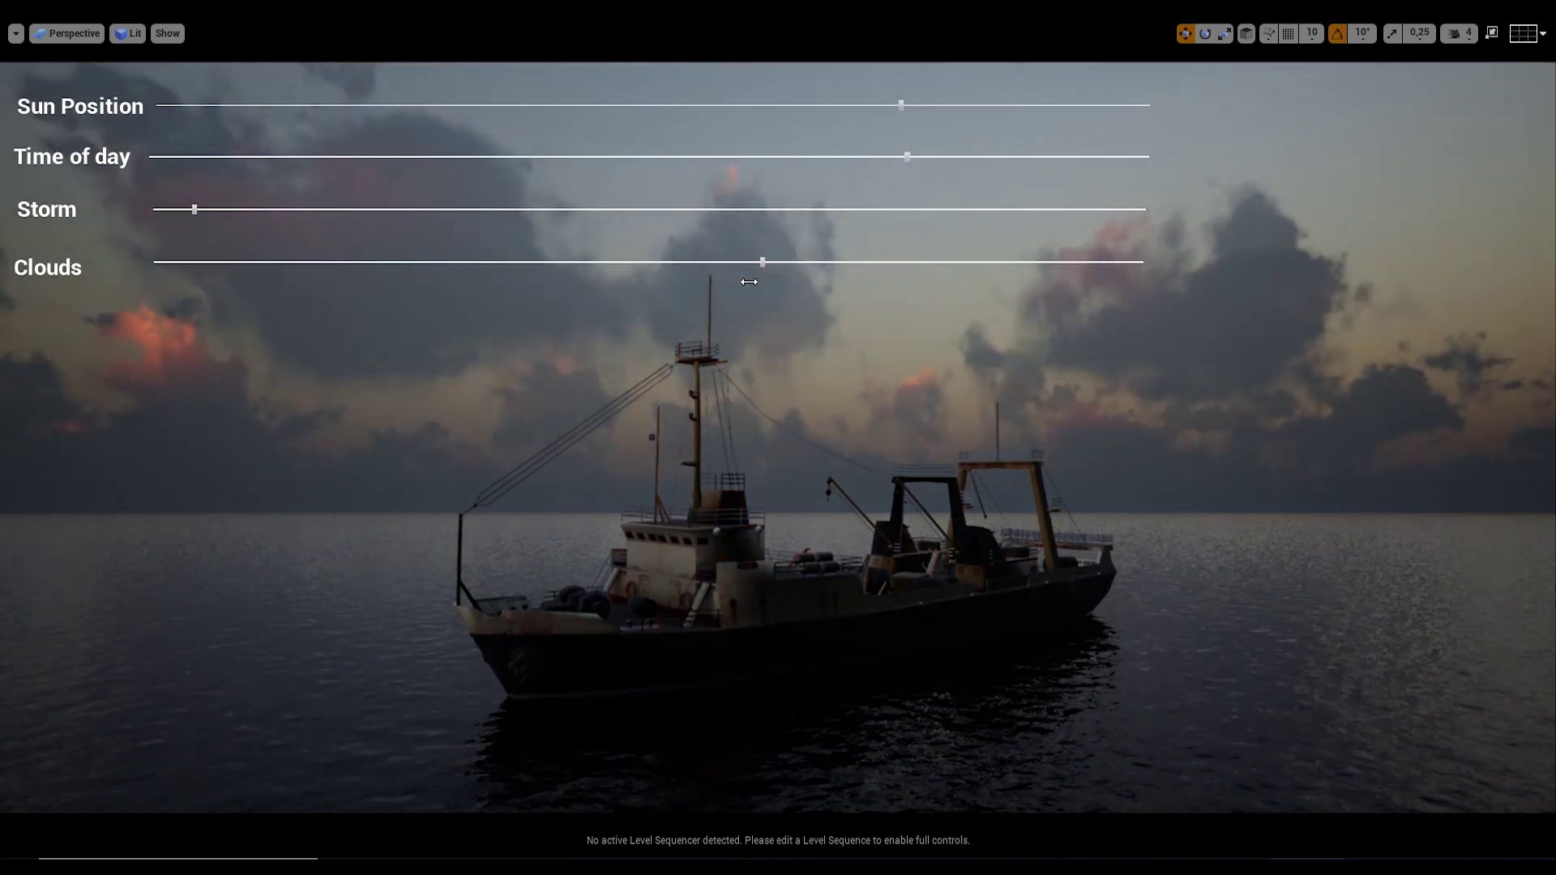
left_click_drag(909, 155, 905, 156)
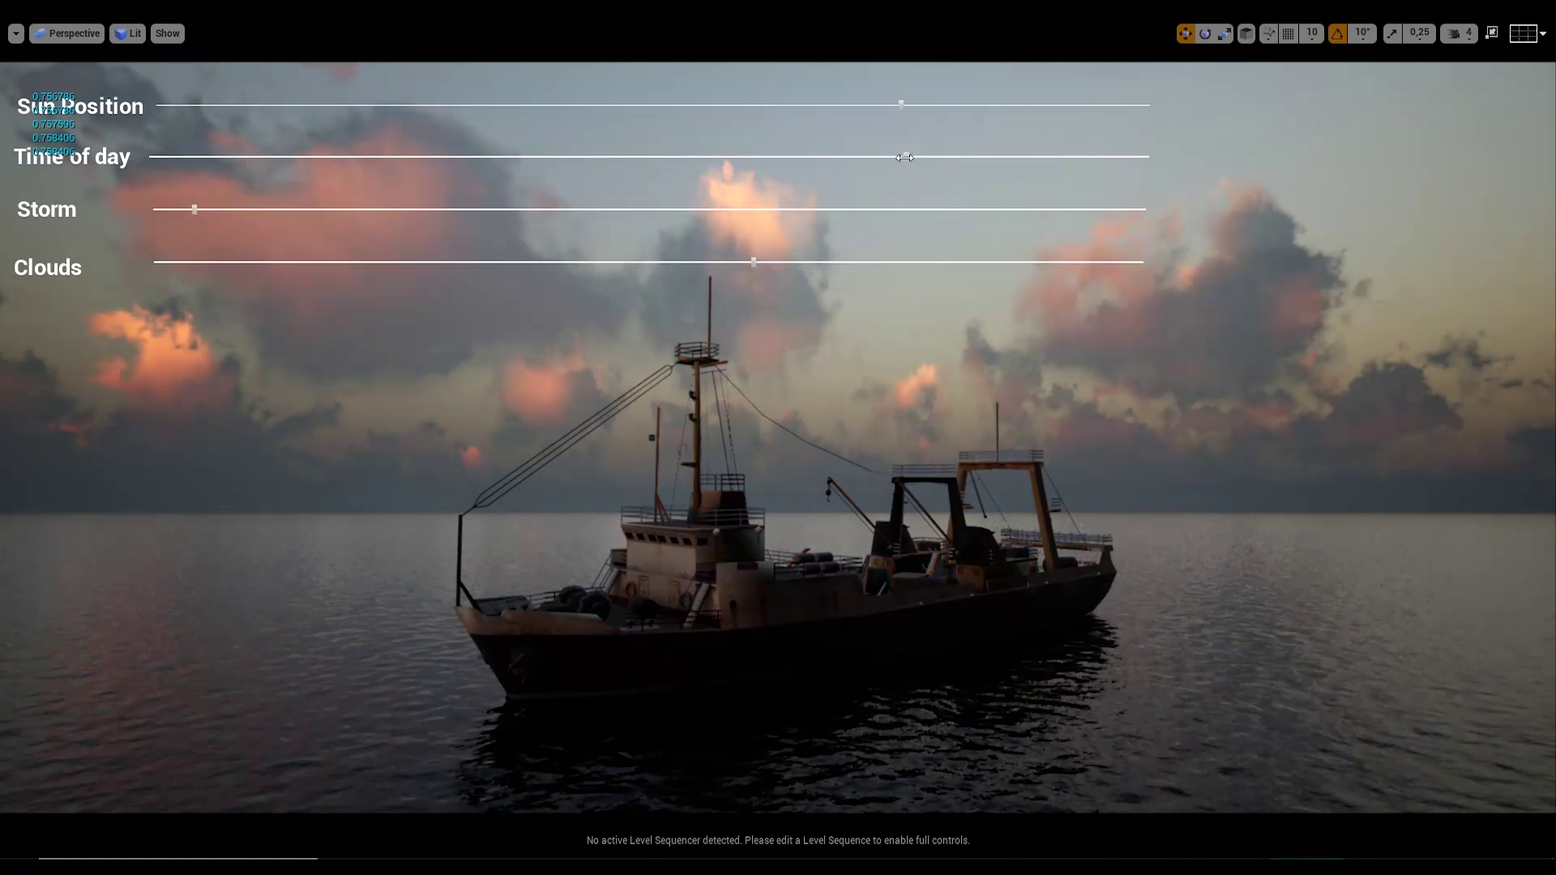
left_click_drag(758, 260, 890, 265)
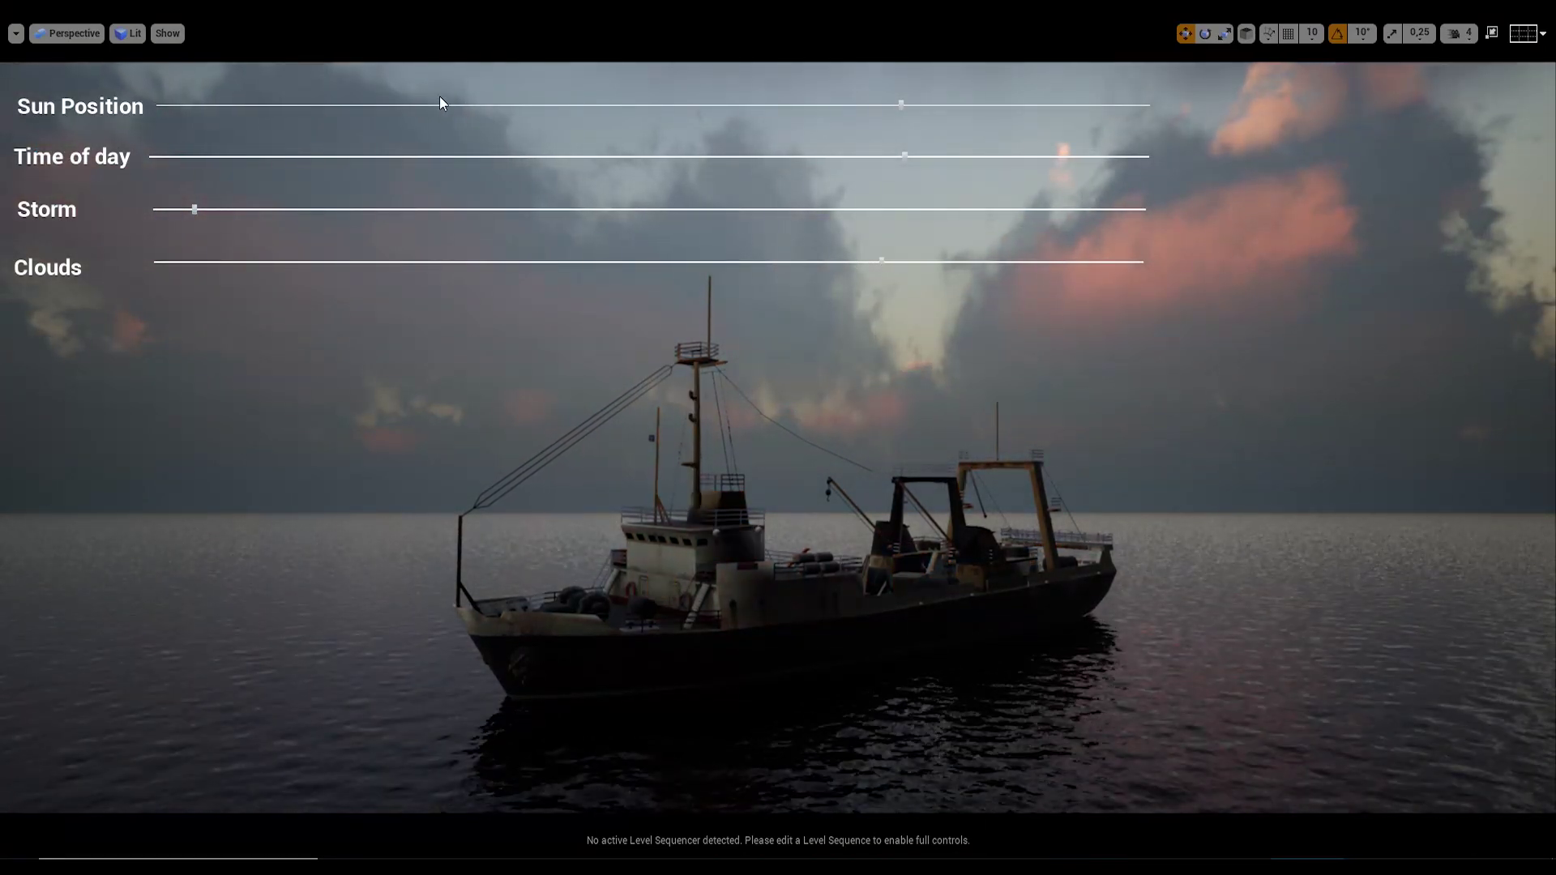
- Lower the sun to the horizon, make the sky overcast, and raise Storm to about 0.86
left_click_drag(440, 104, 659, 125)
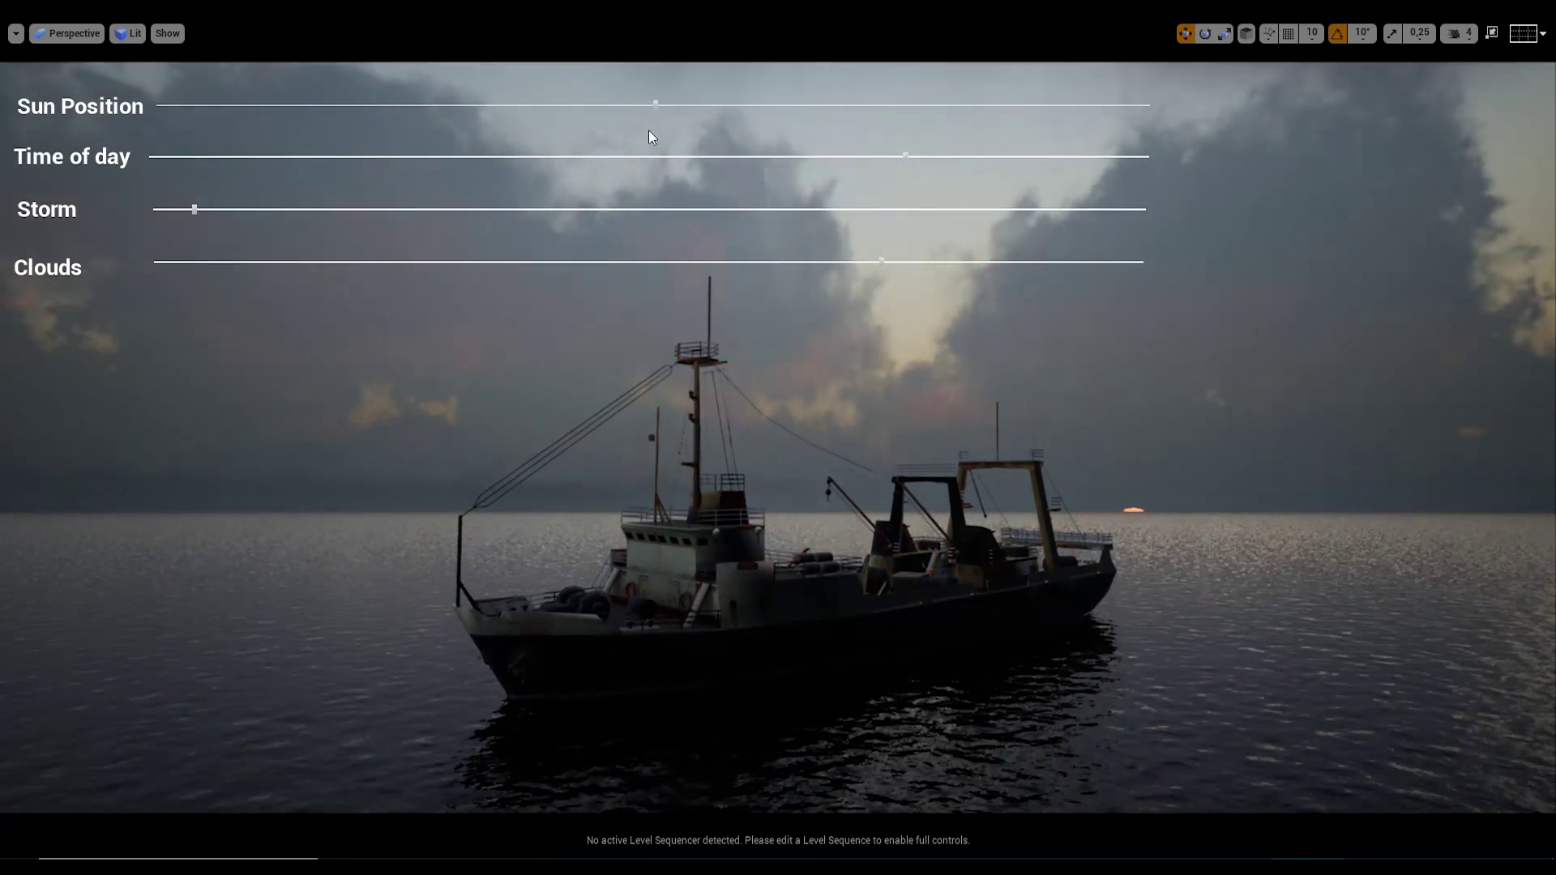
left_click_drag(899, 154, 903, 160)
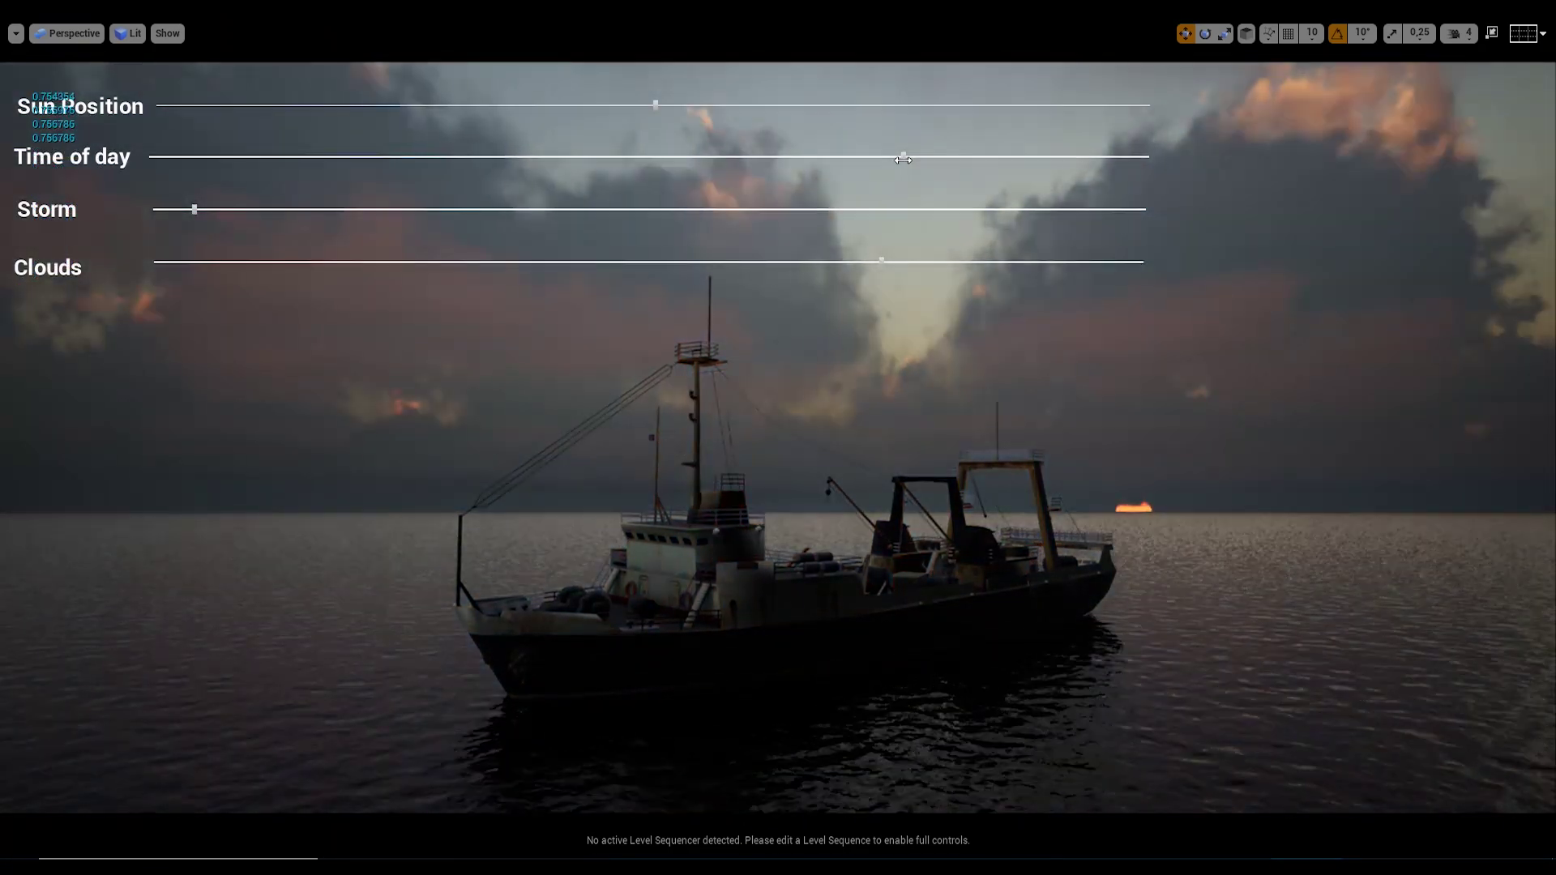
left_click_drag(907, 261, 1086, 267)
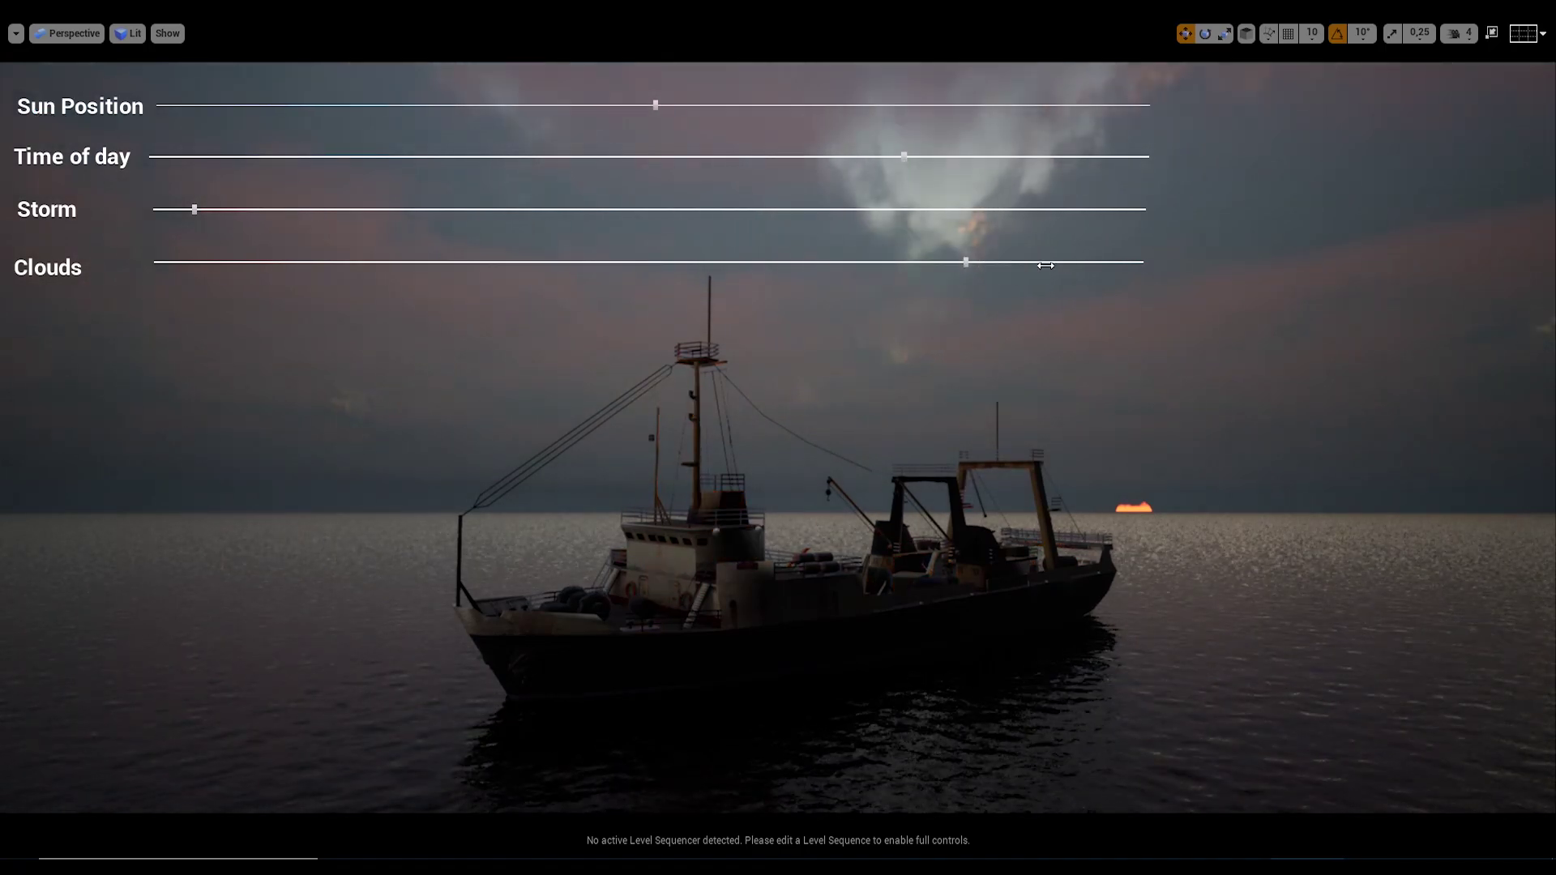
left_click_drag(974, 273, 782, 264)
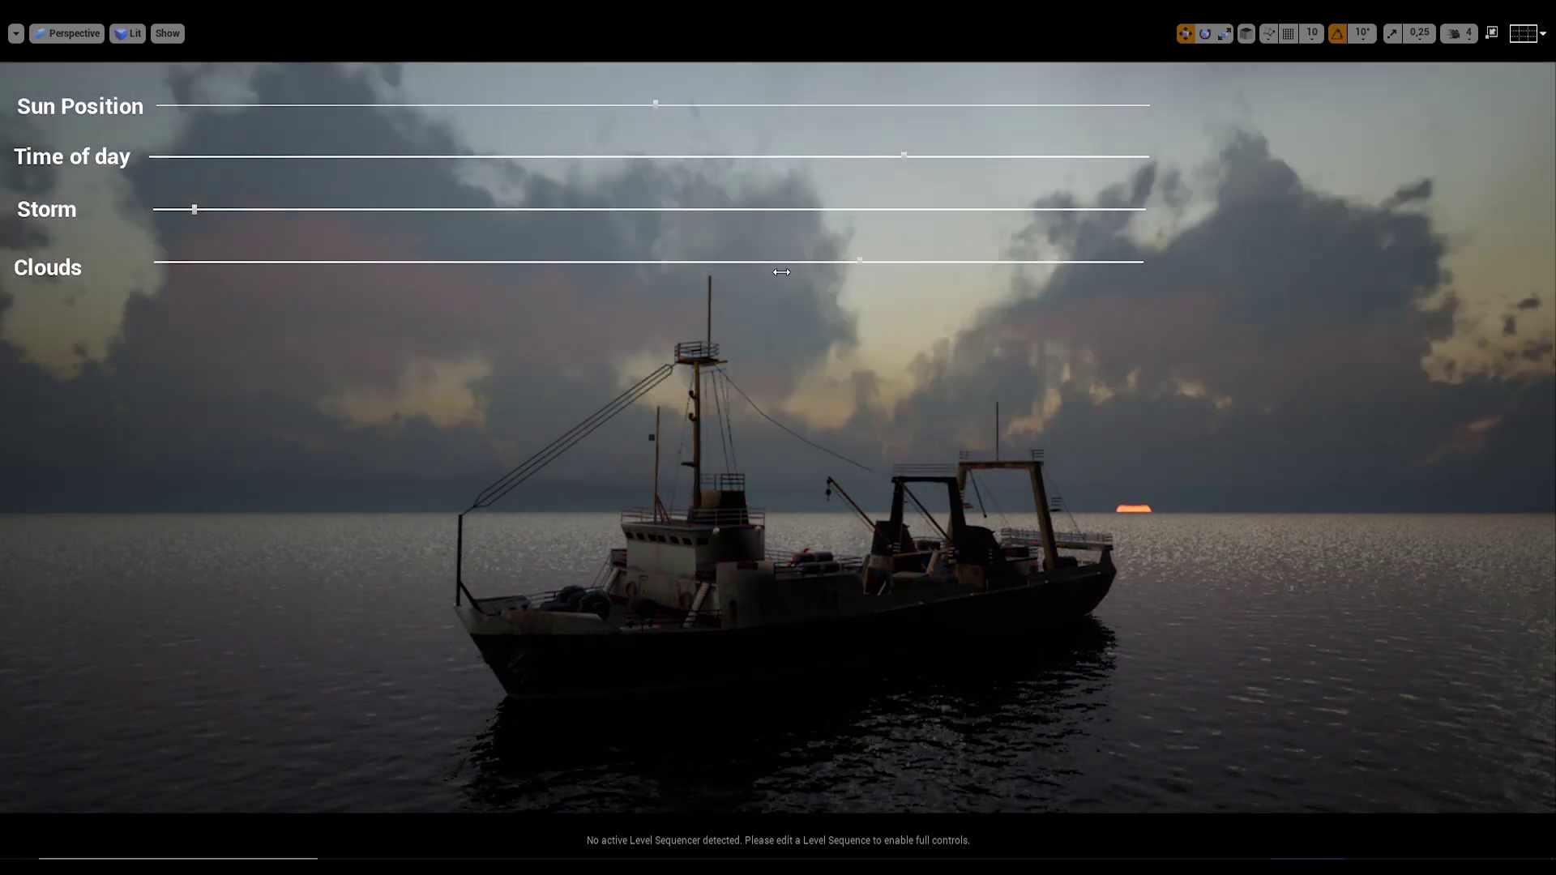
left_click_drag(733, 211, 1006, 209)
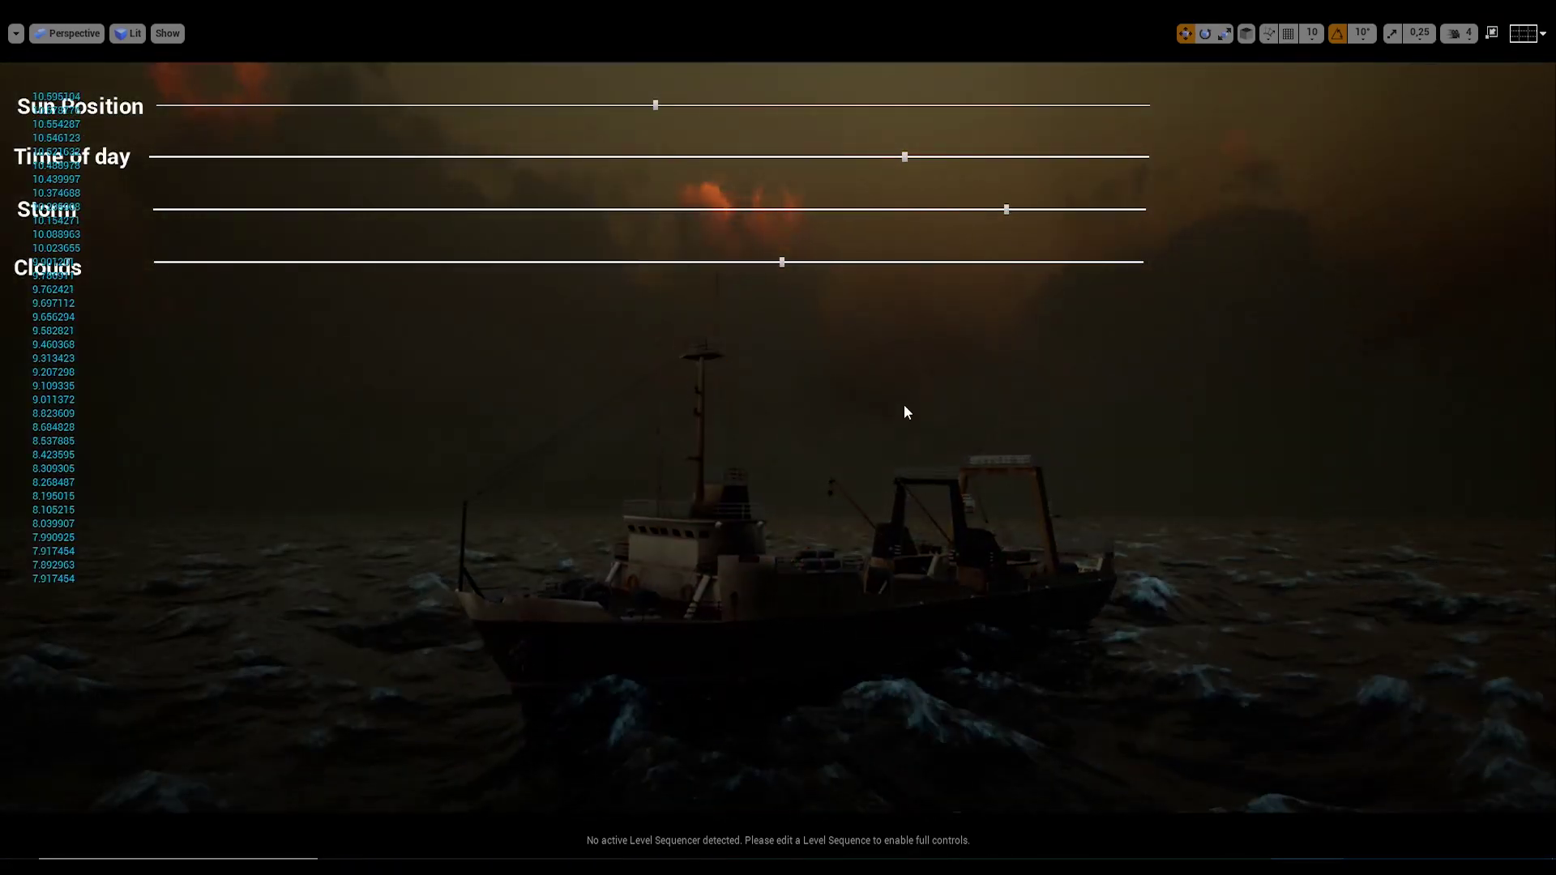